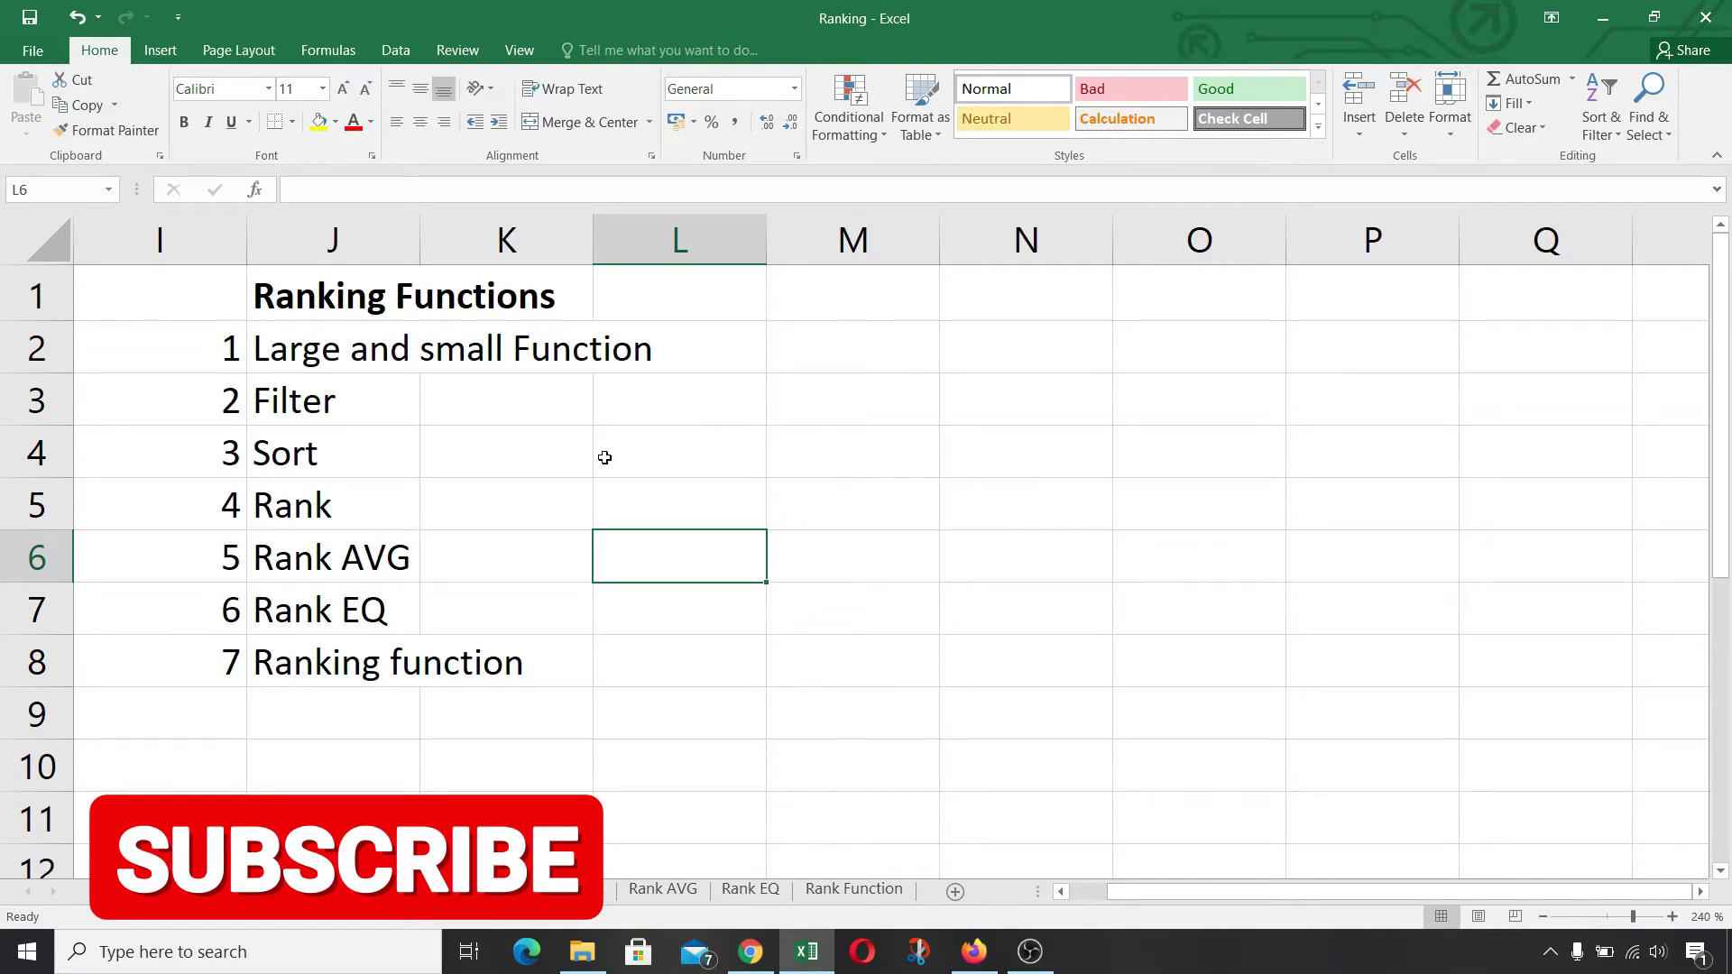
On the Large and Small Function sheet, enter =LARGE($G$2:$G$13,I2) in cell H2
left_click(361, 890)
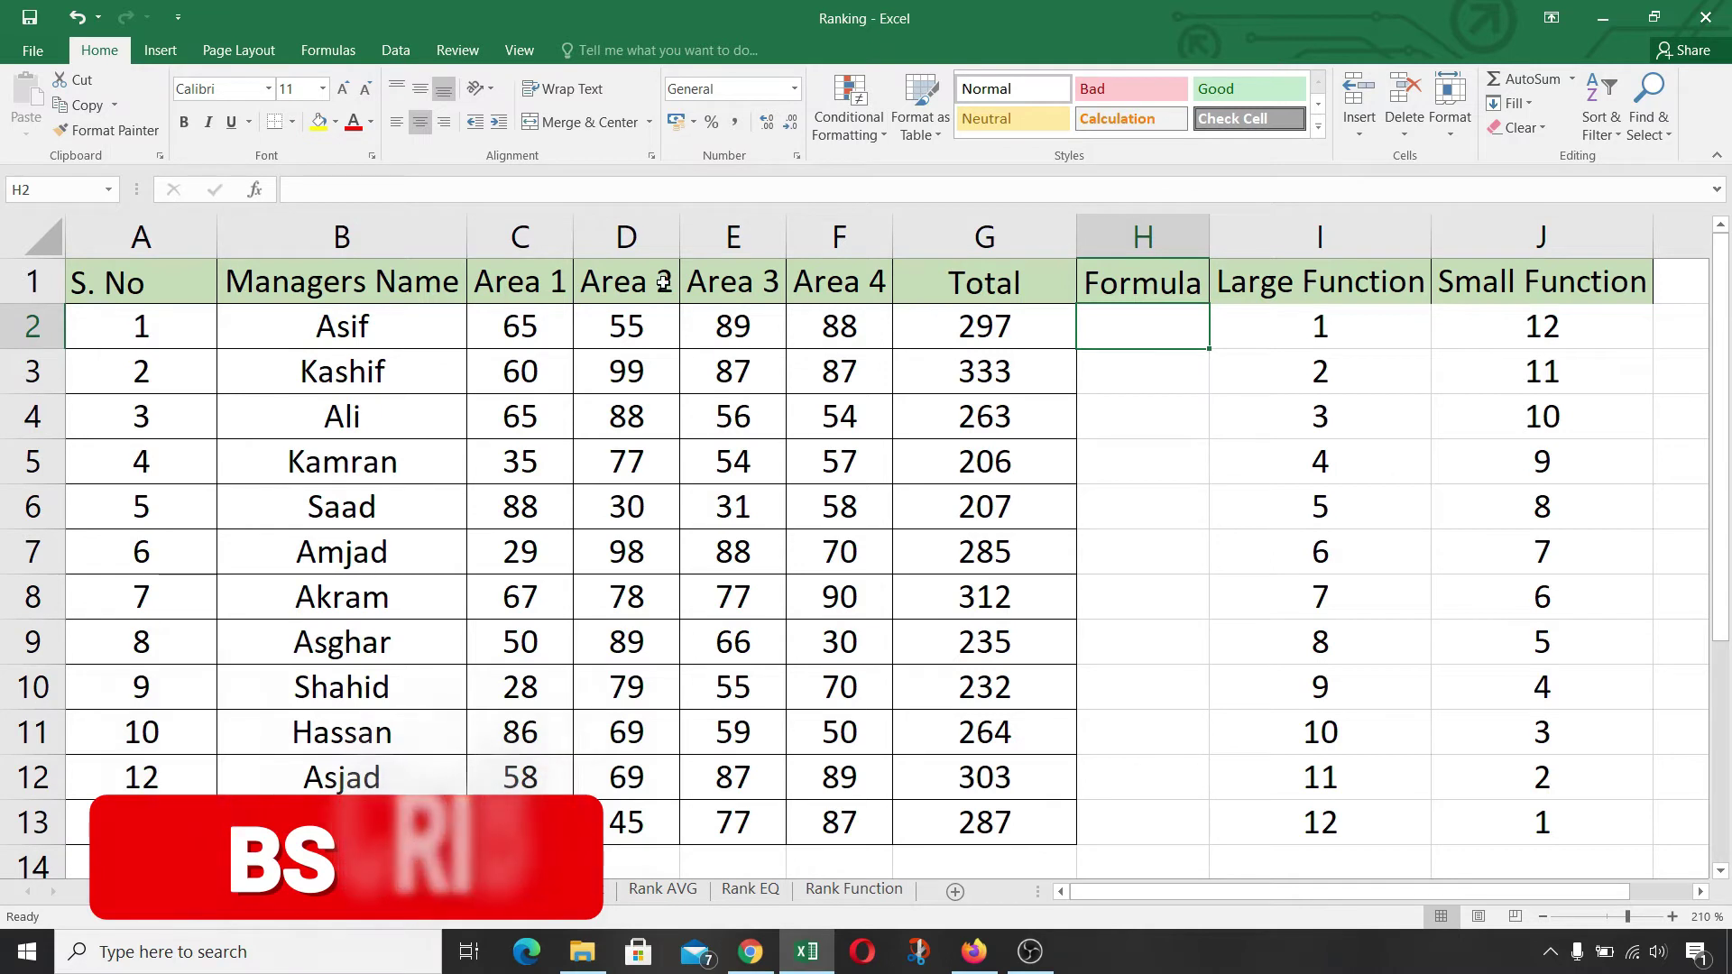
left_click(1160, 340)
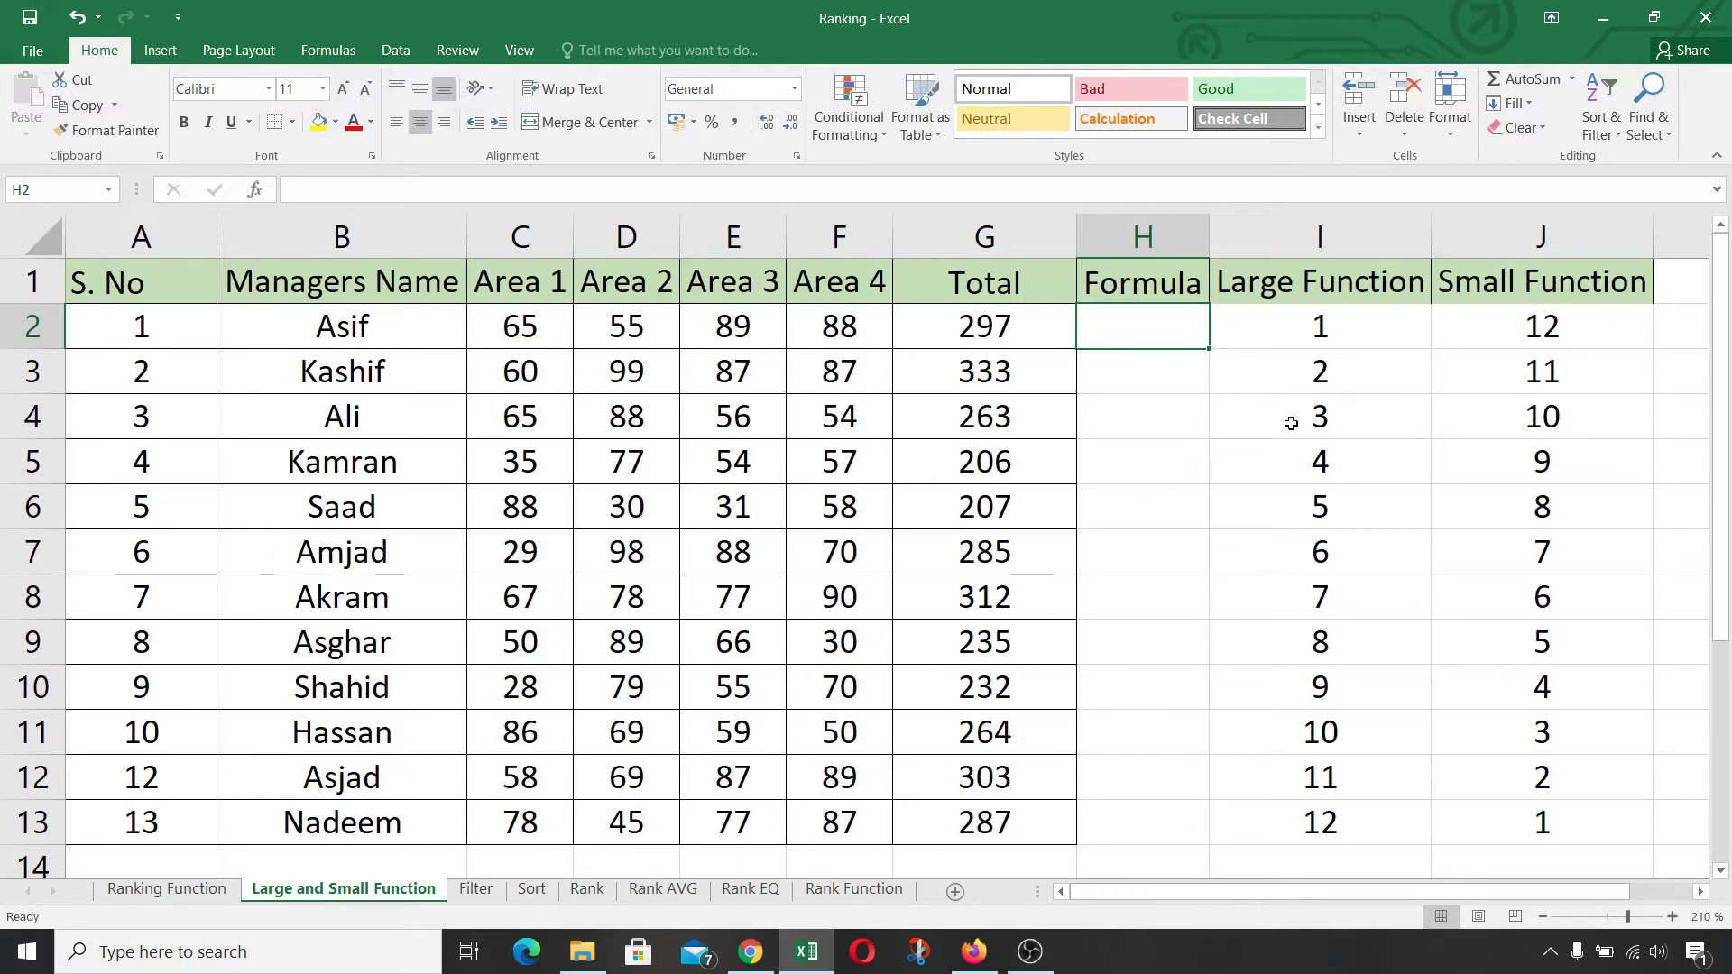
type("=")
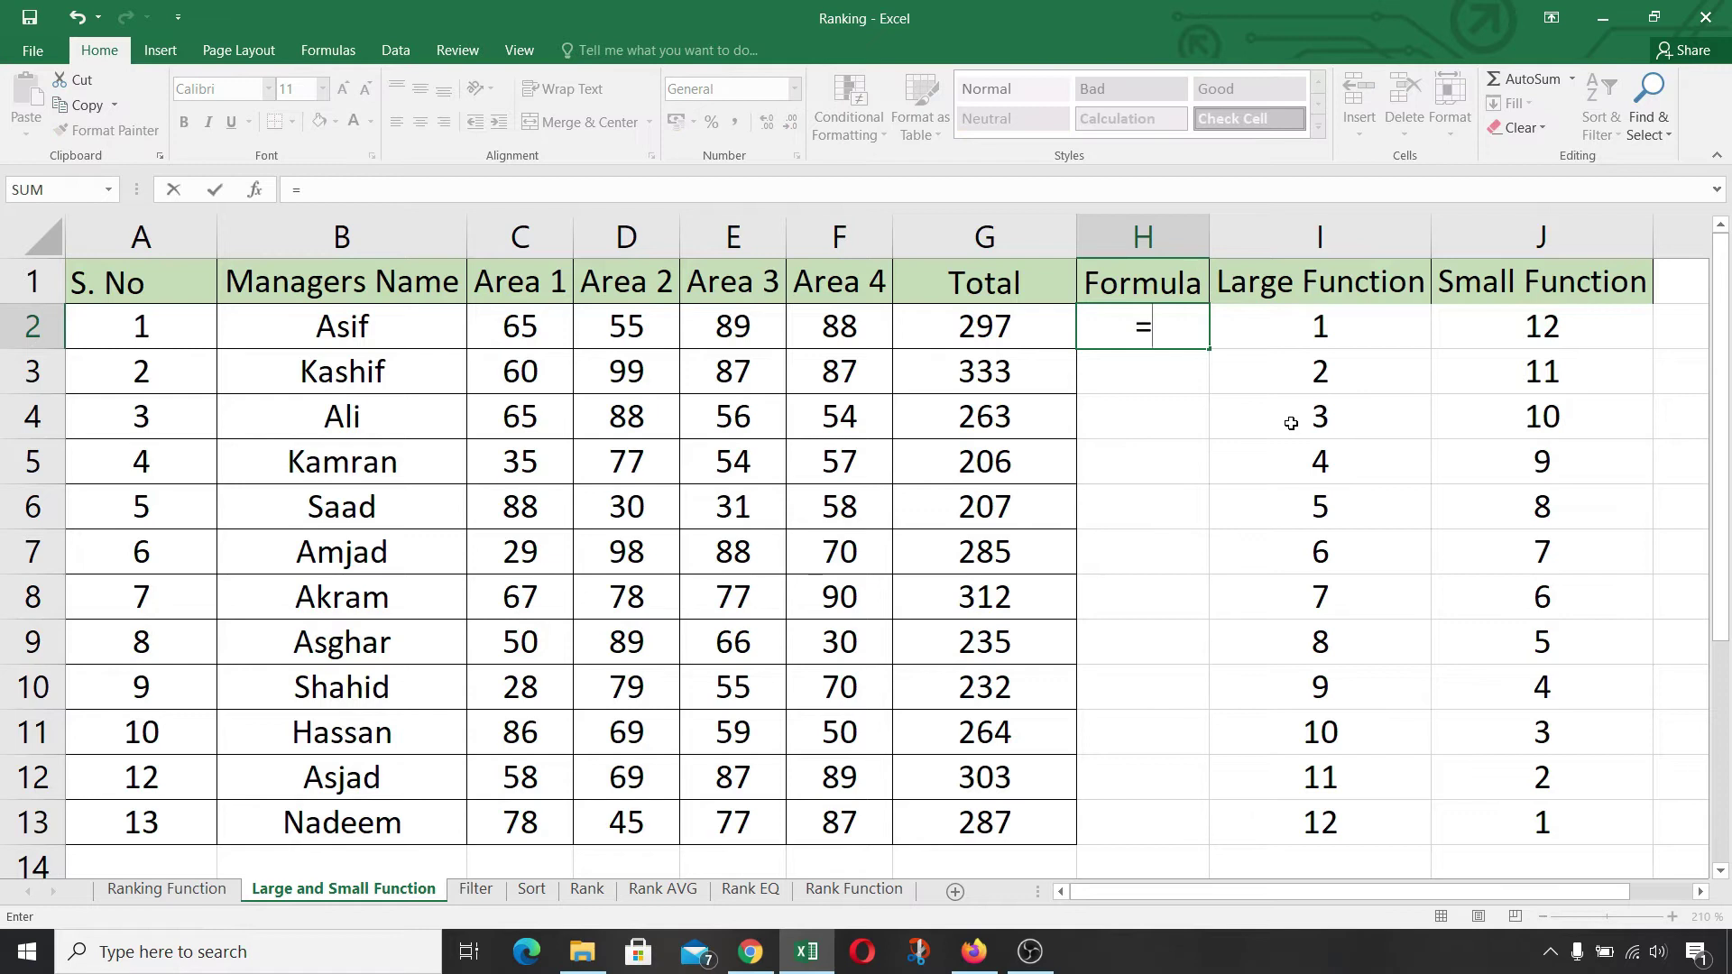
type("Large")
key("Tab")
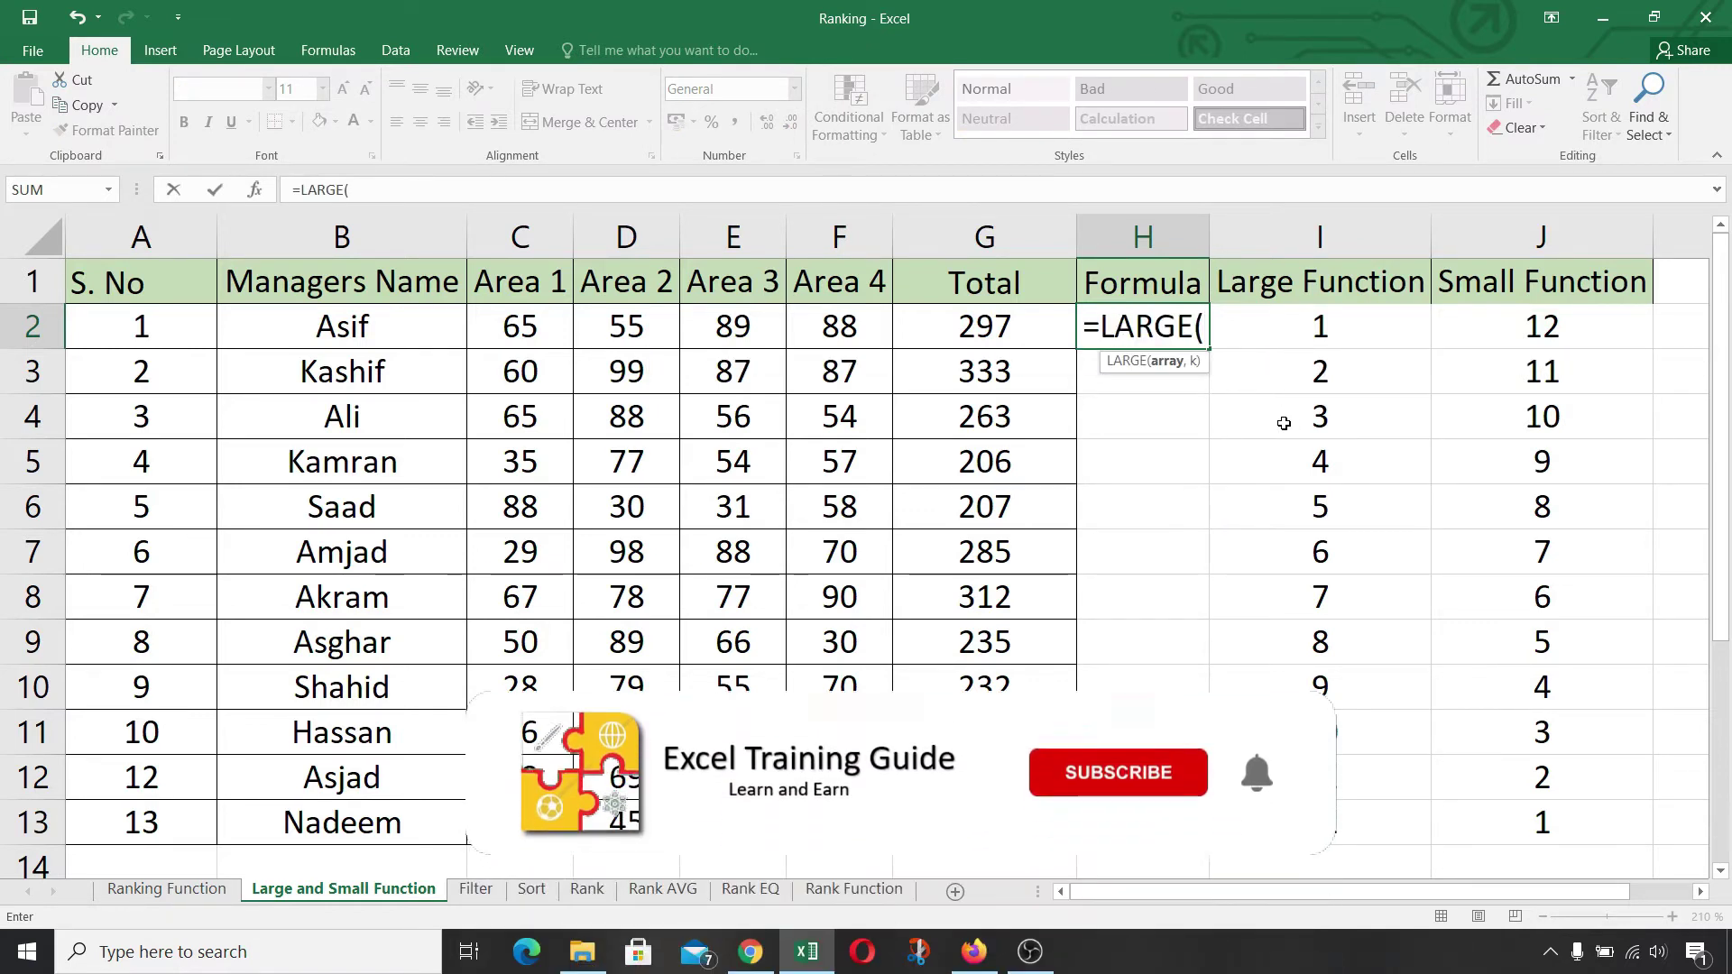
left_click_drag(1049, 328, 988, 822)
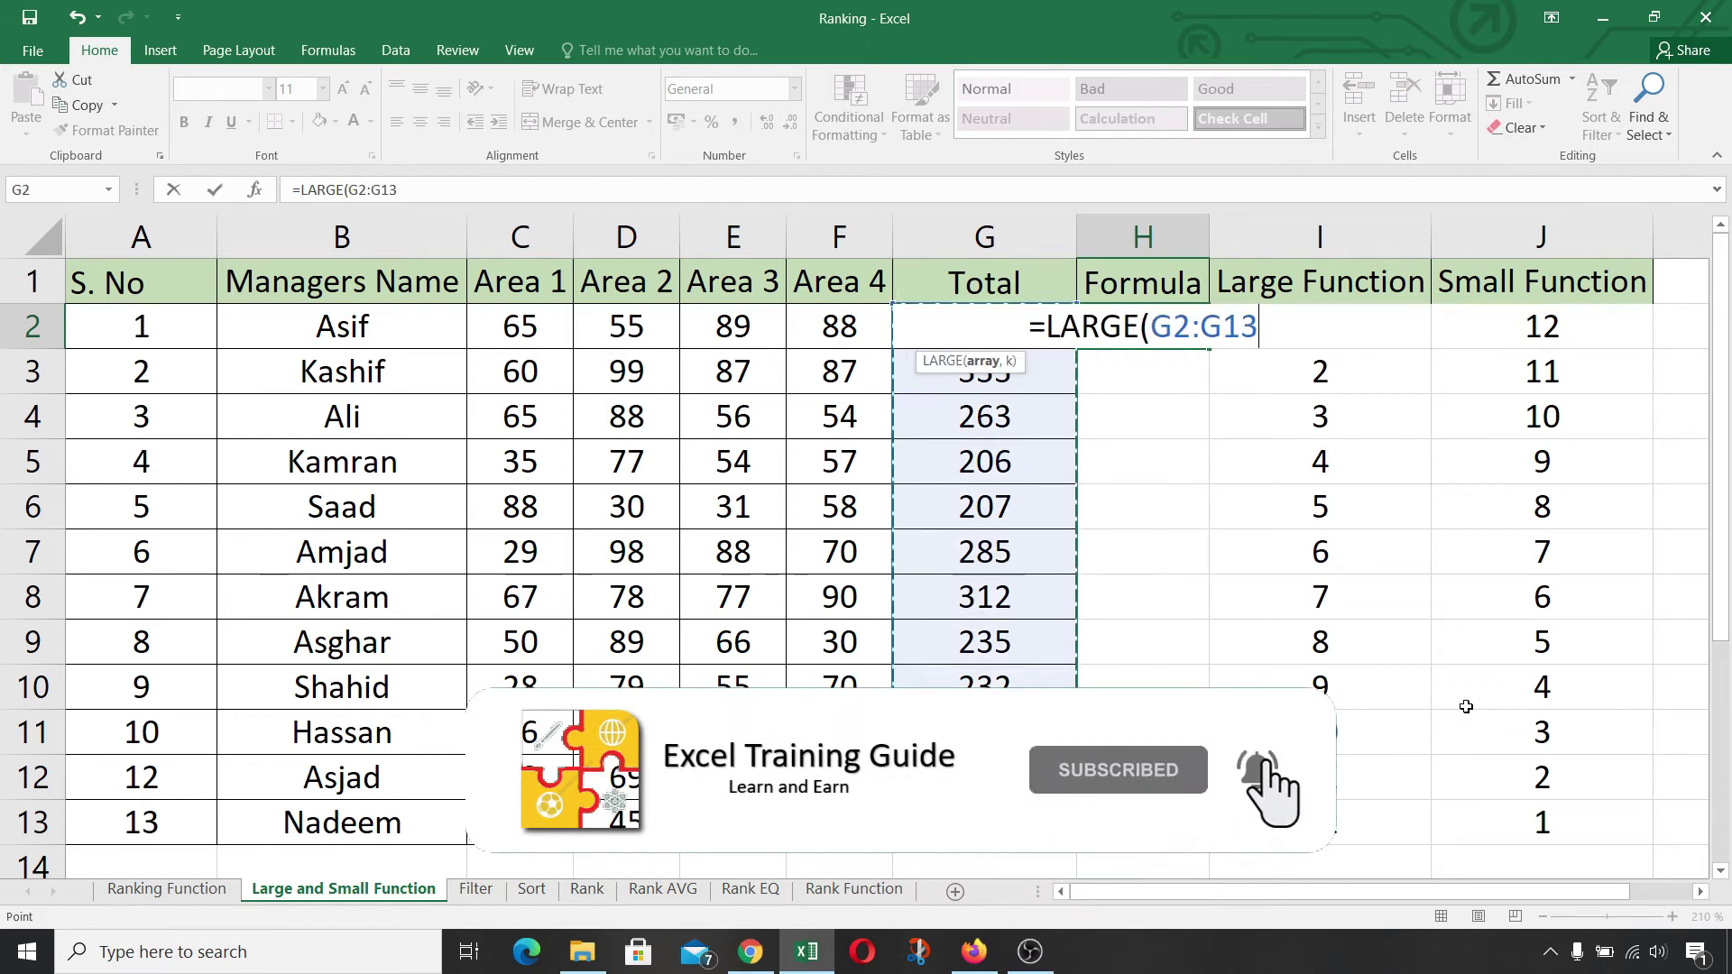
key("F4")
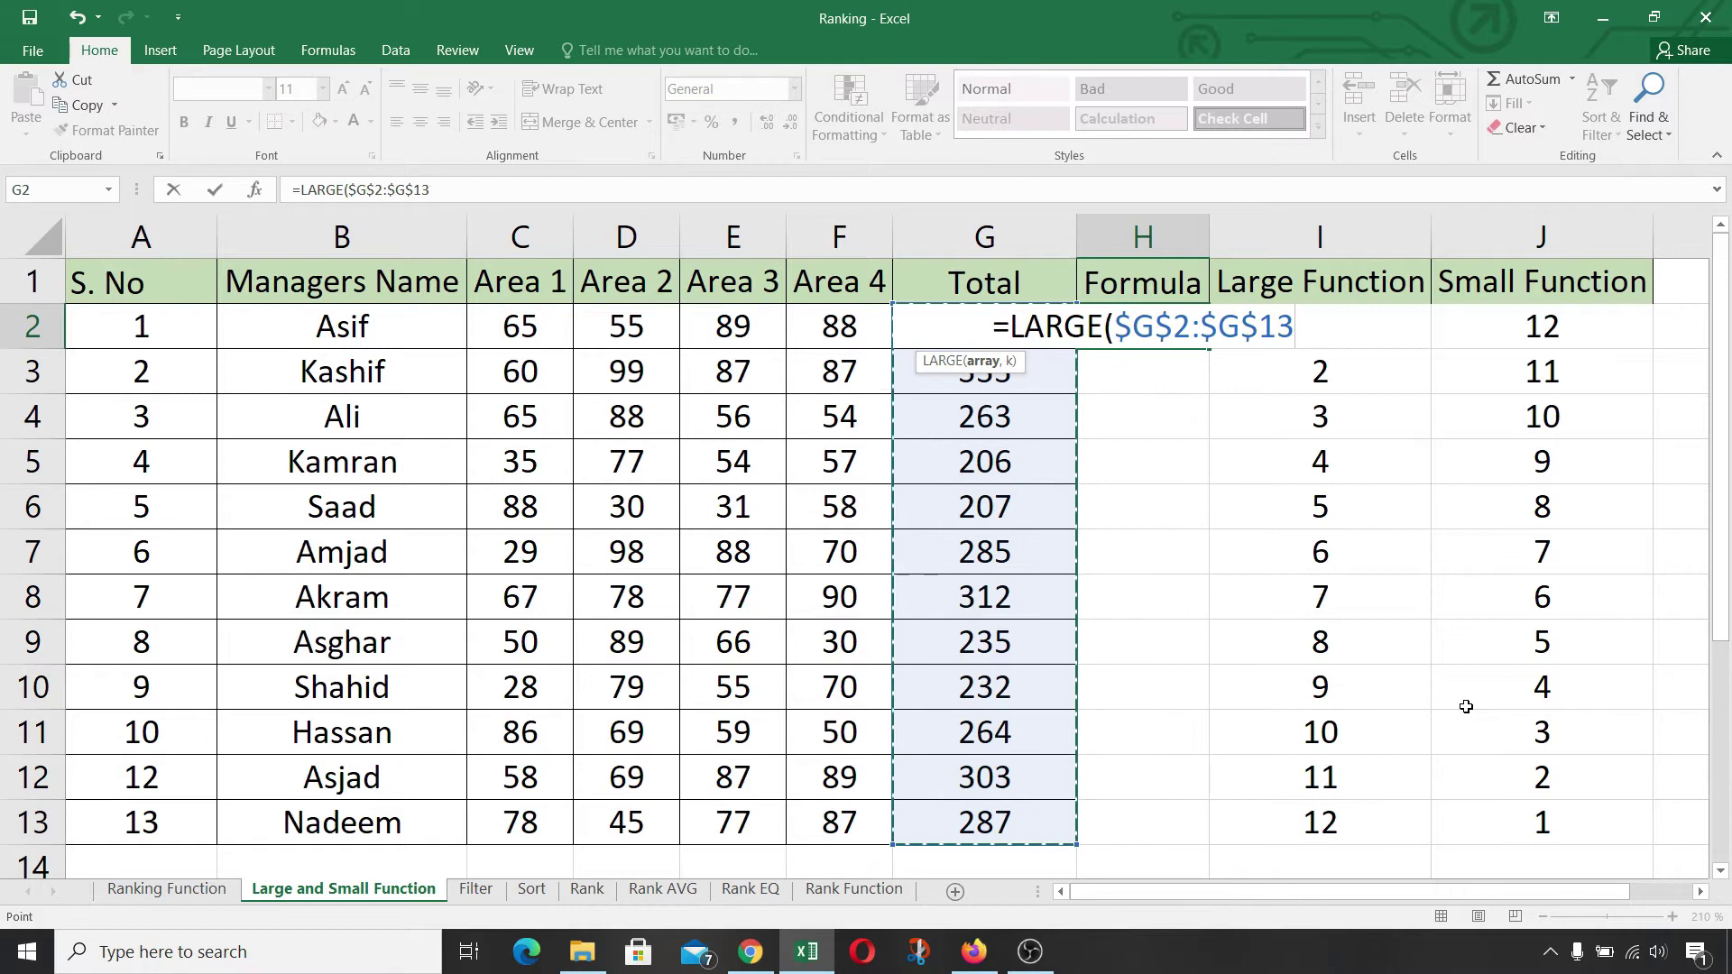
type(",")
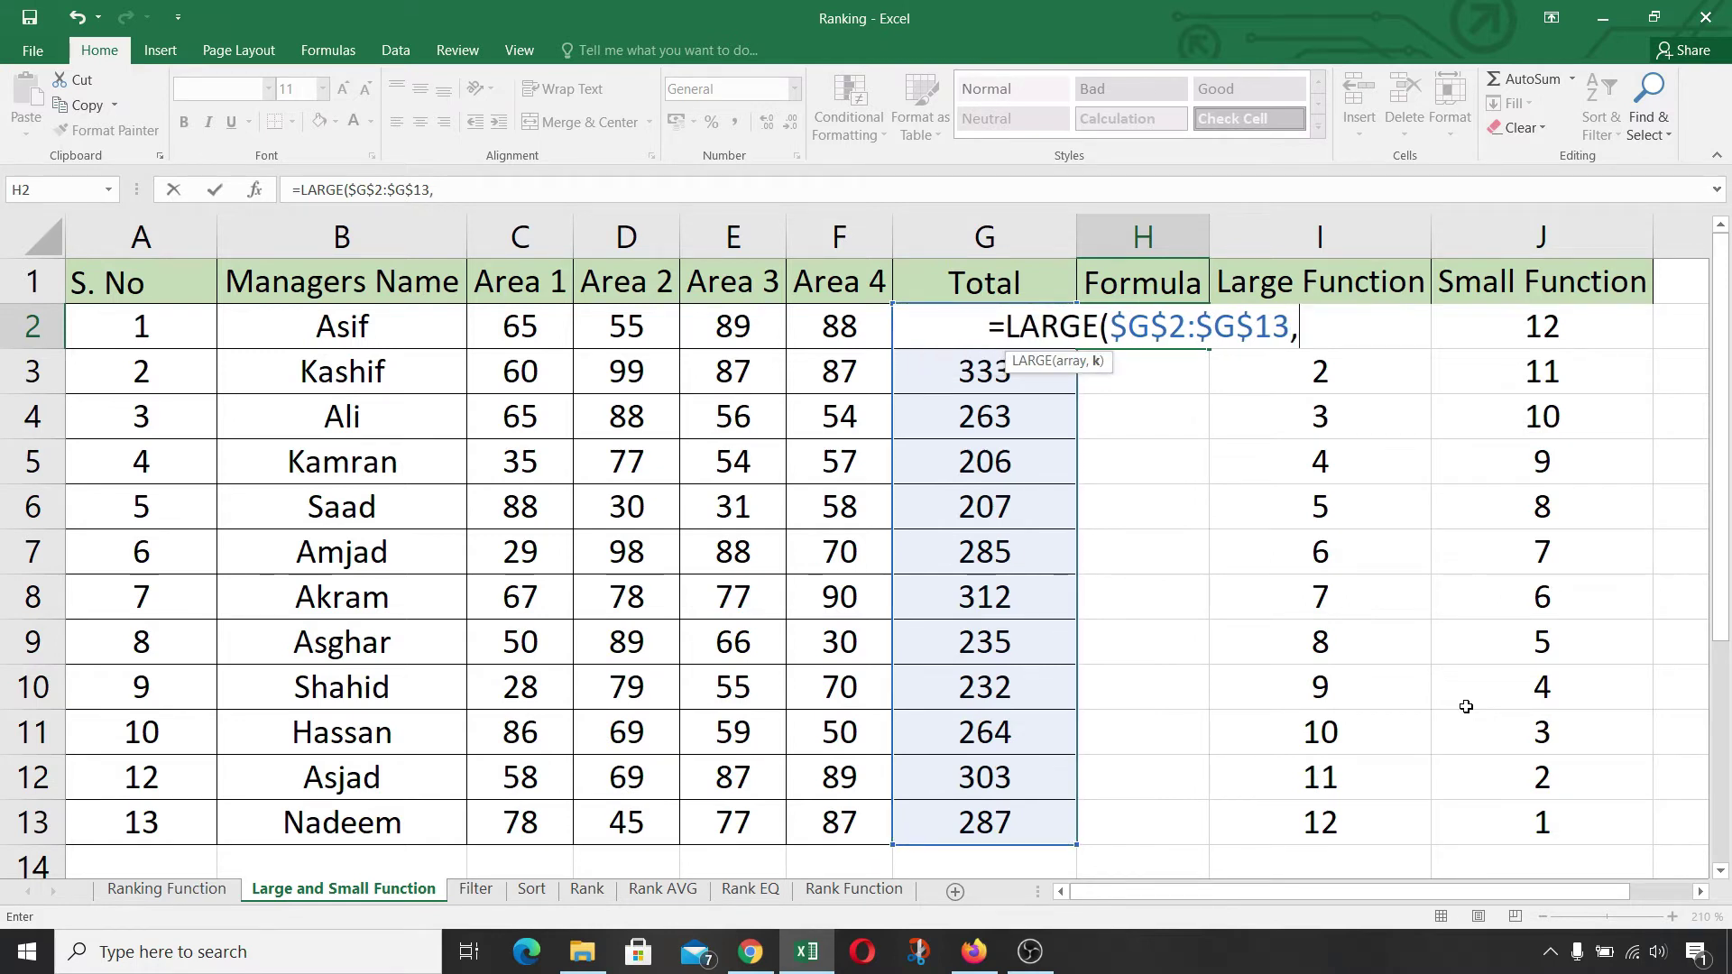
key("Right")
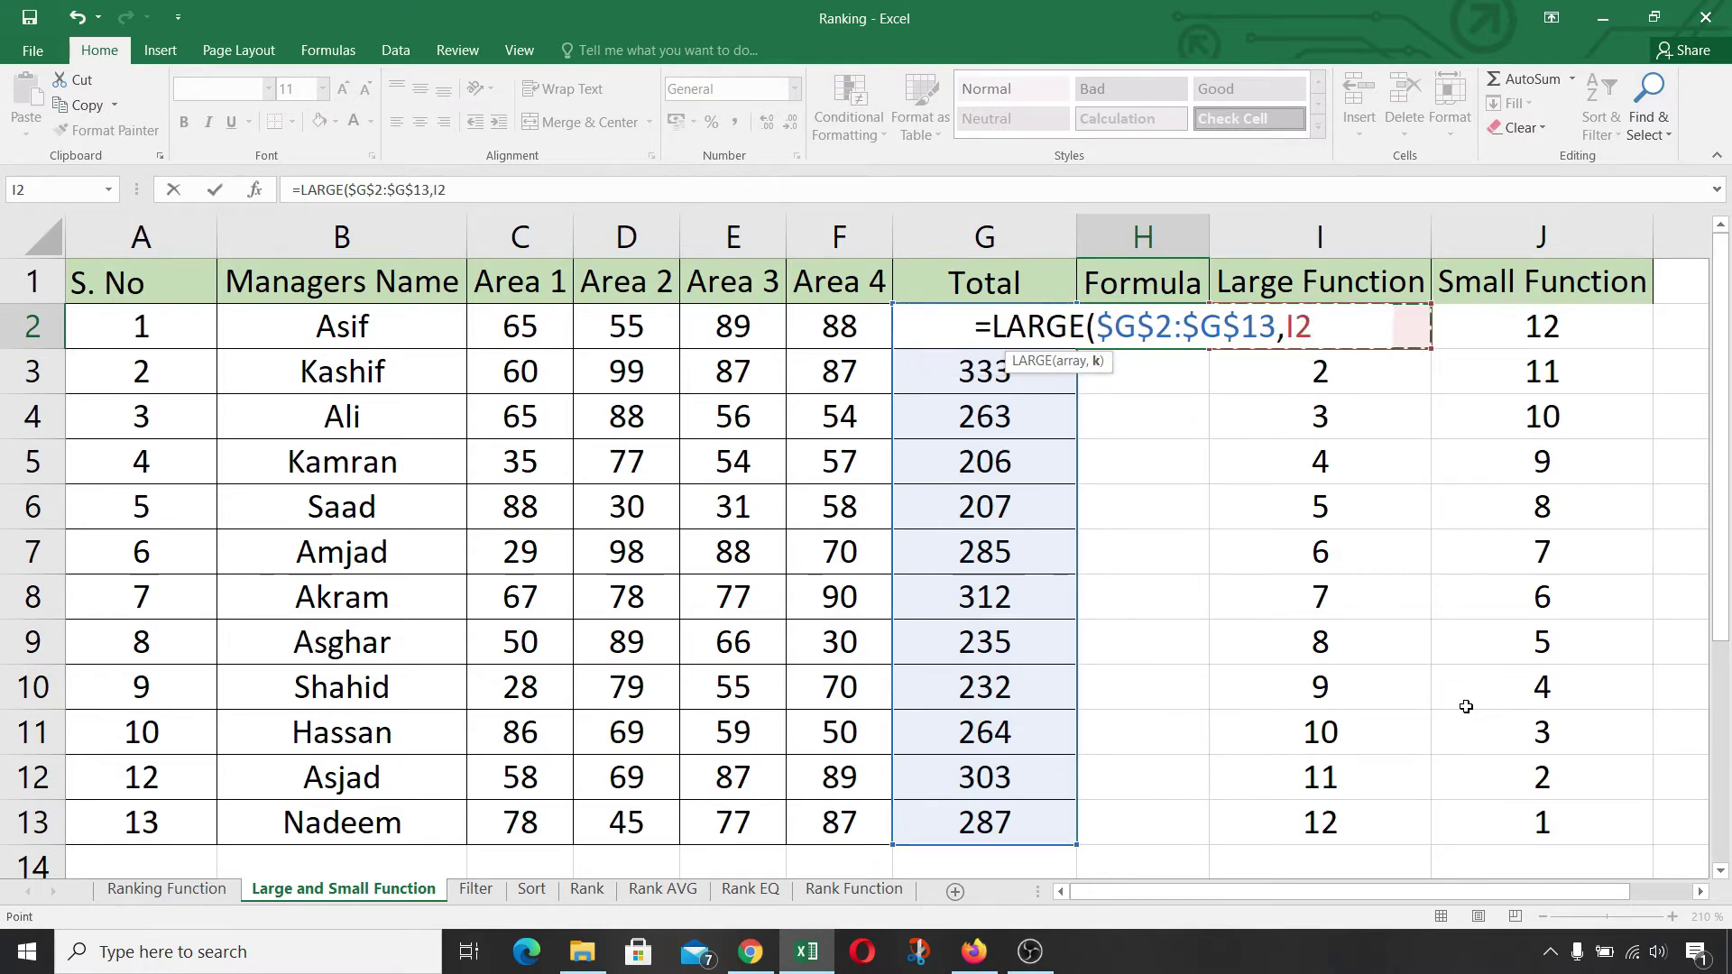
type(")")
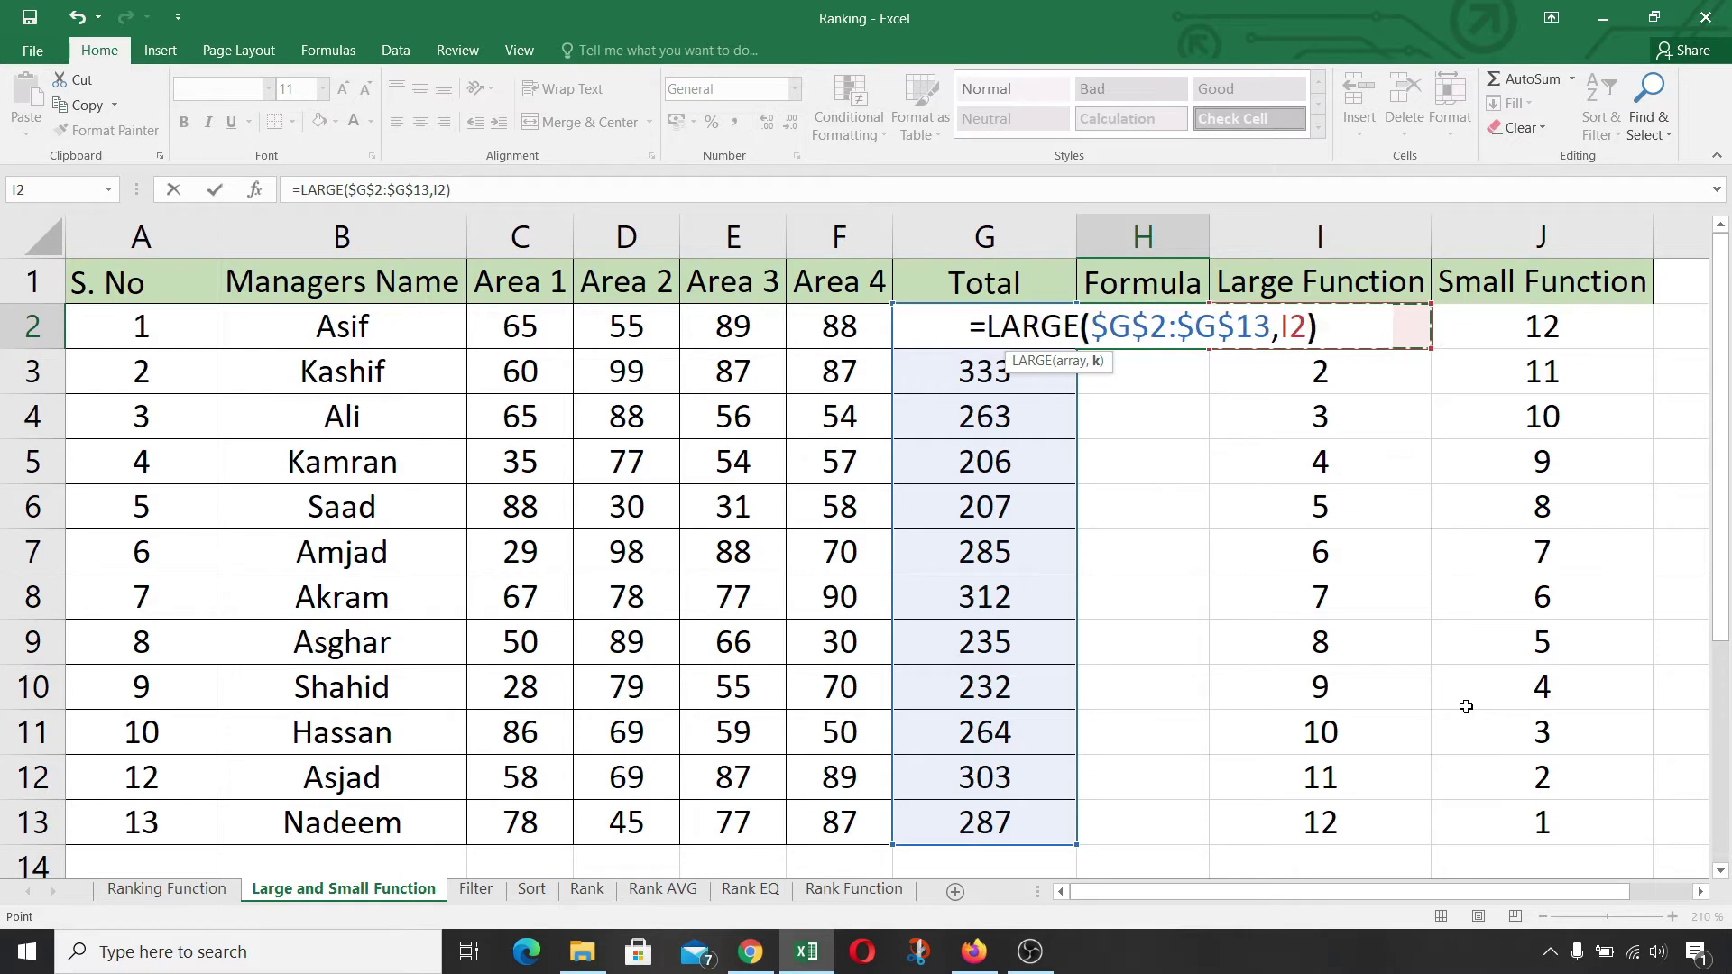
key("Return")
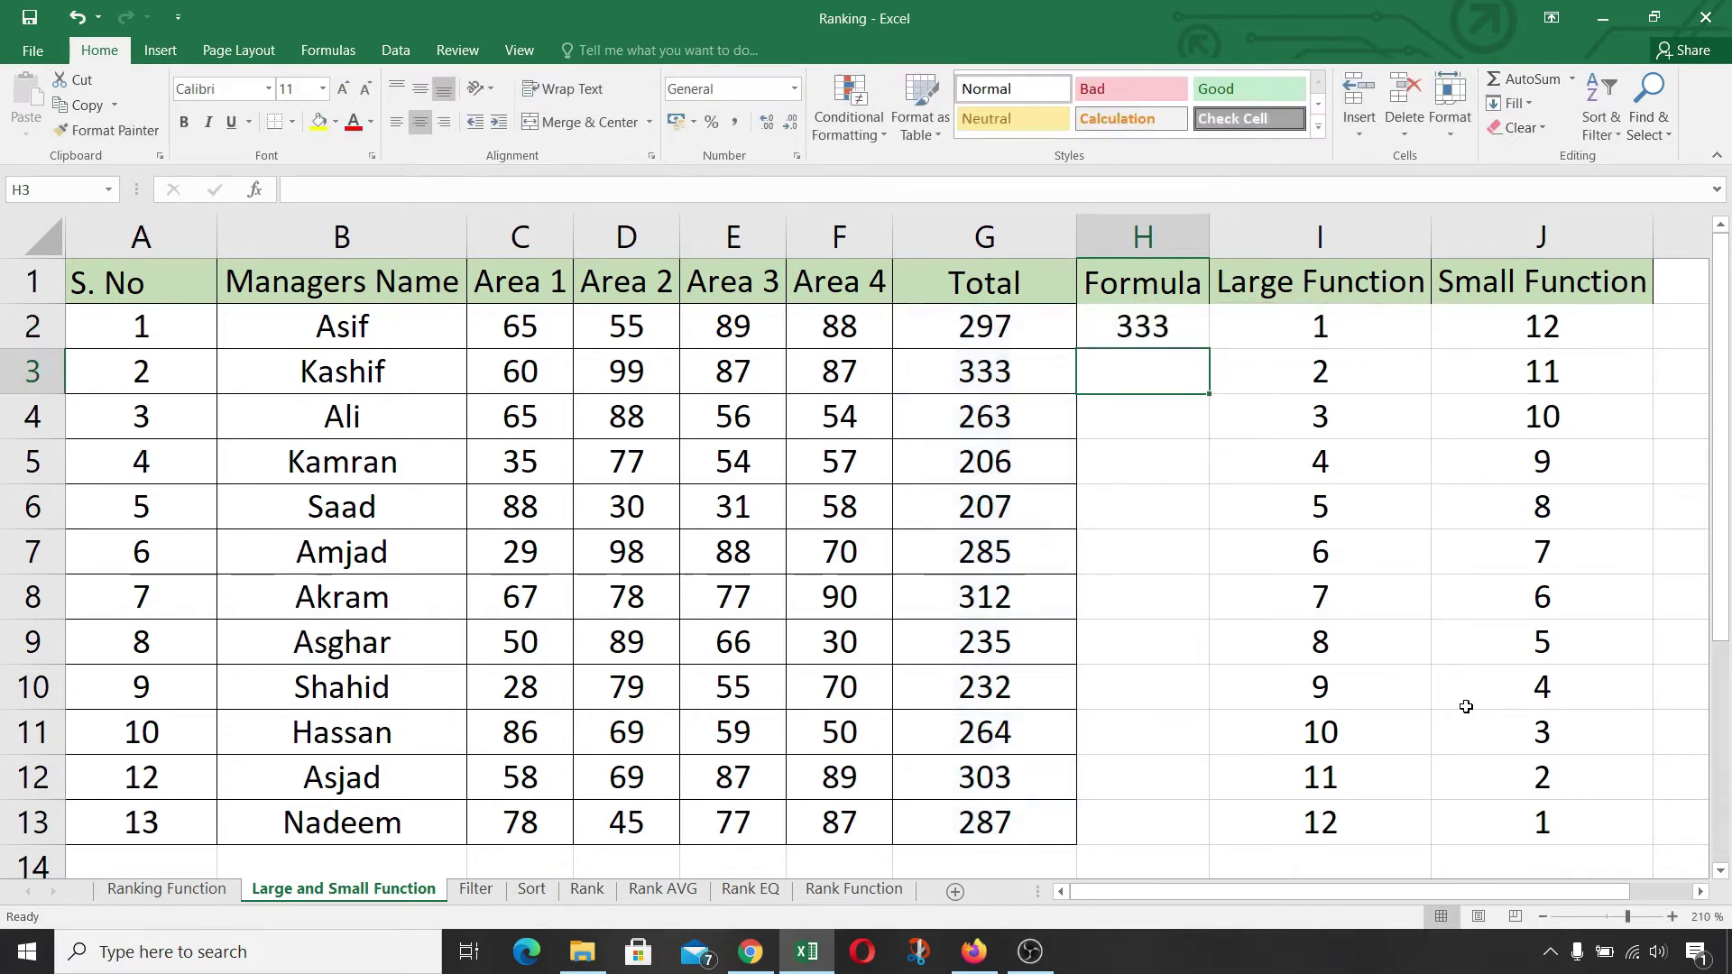
Fill the LARGE formula from H2 down through H13
left_click(1192, 322)
double_click(1208, 348)
left_click(1163, 326)
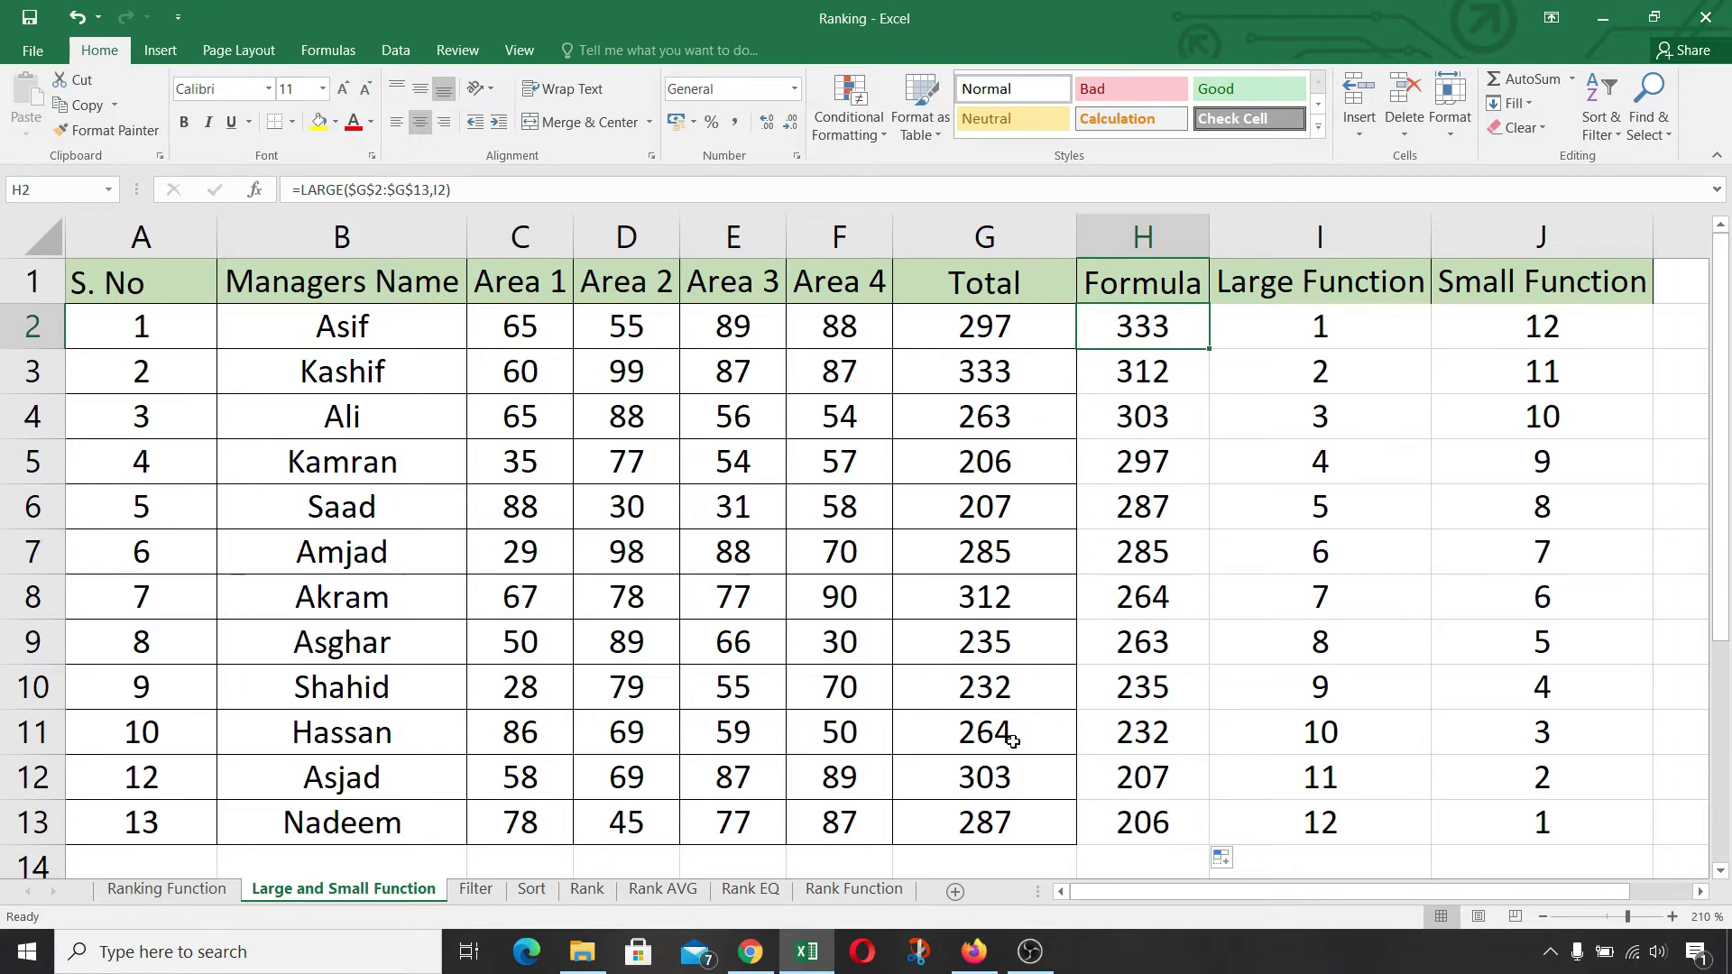
Compare the LARGE results with the Total column and rank positions, and clear the formulas from H2:H13
left_click(957, 591)
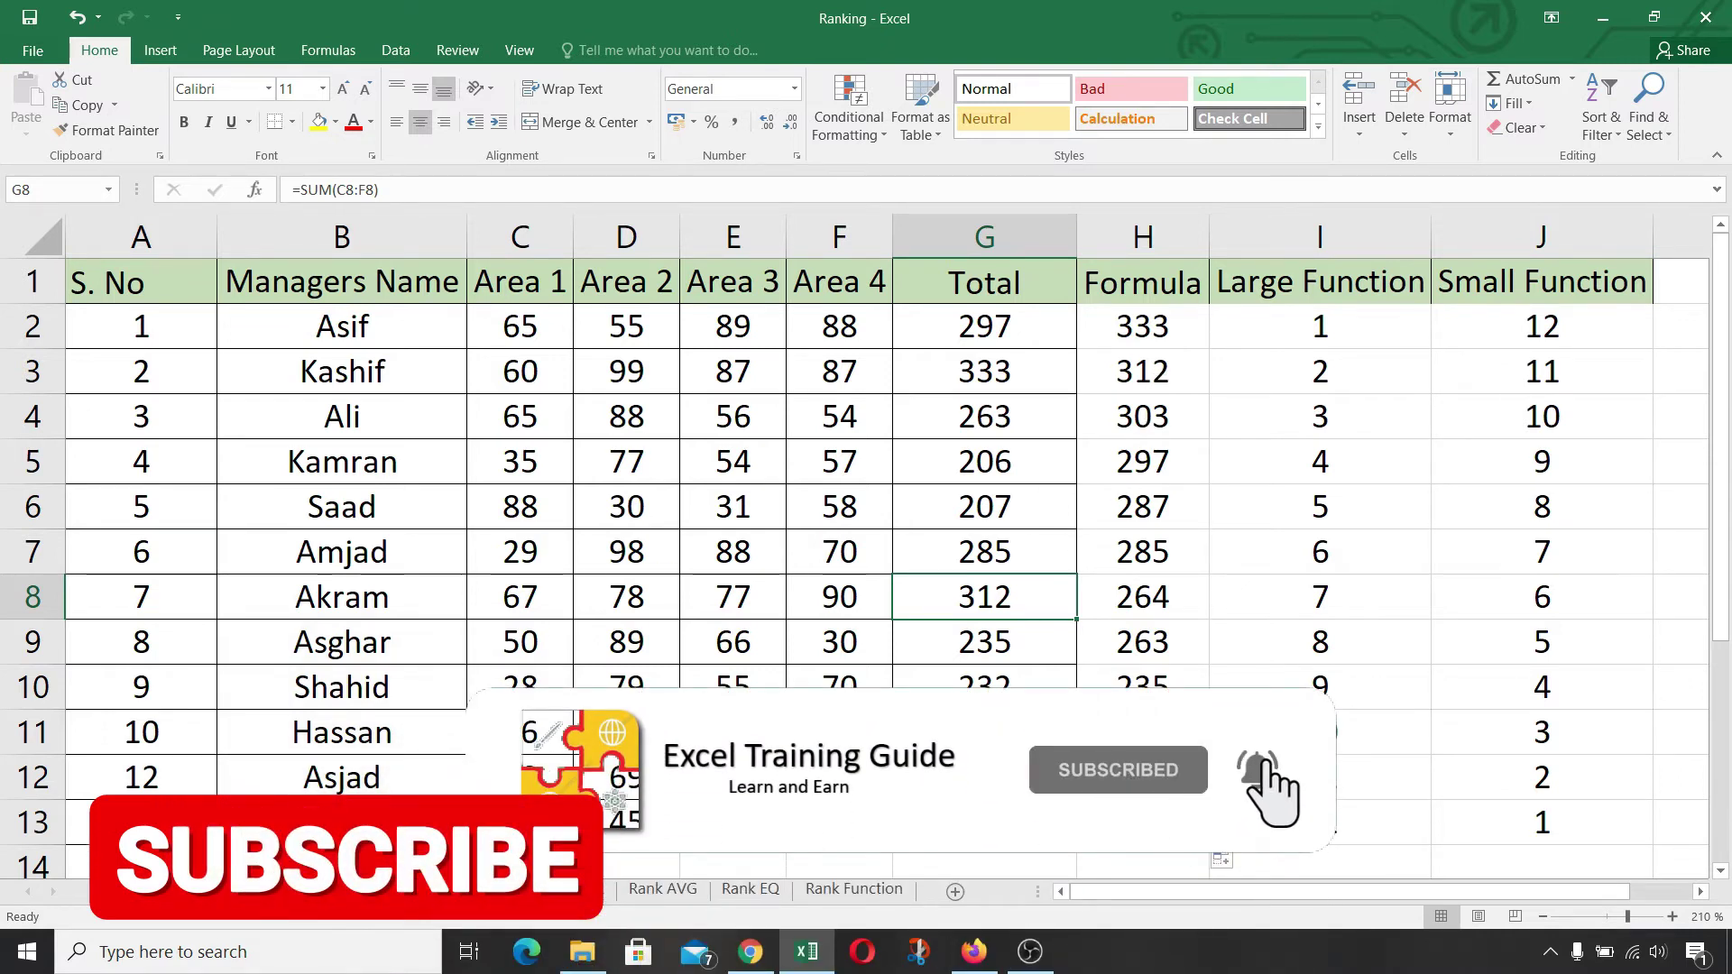
left_click(1151, 418)
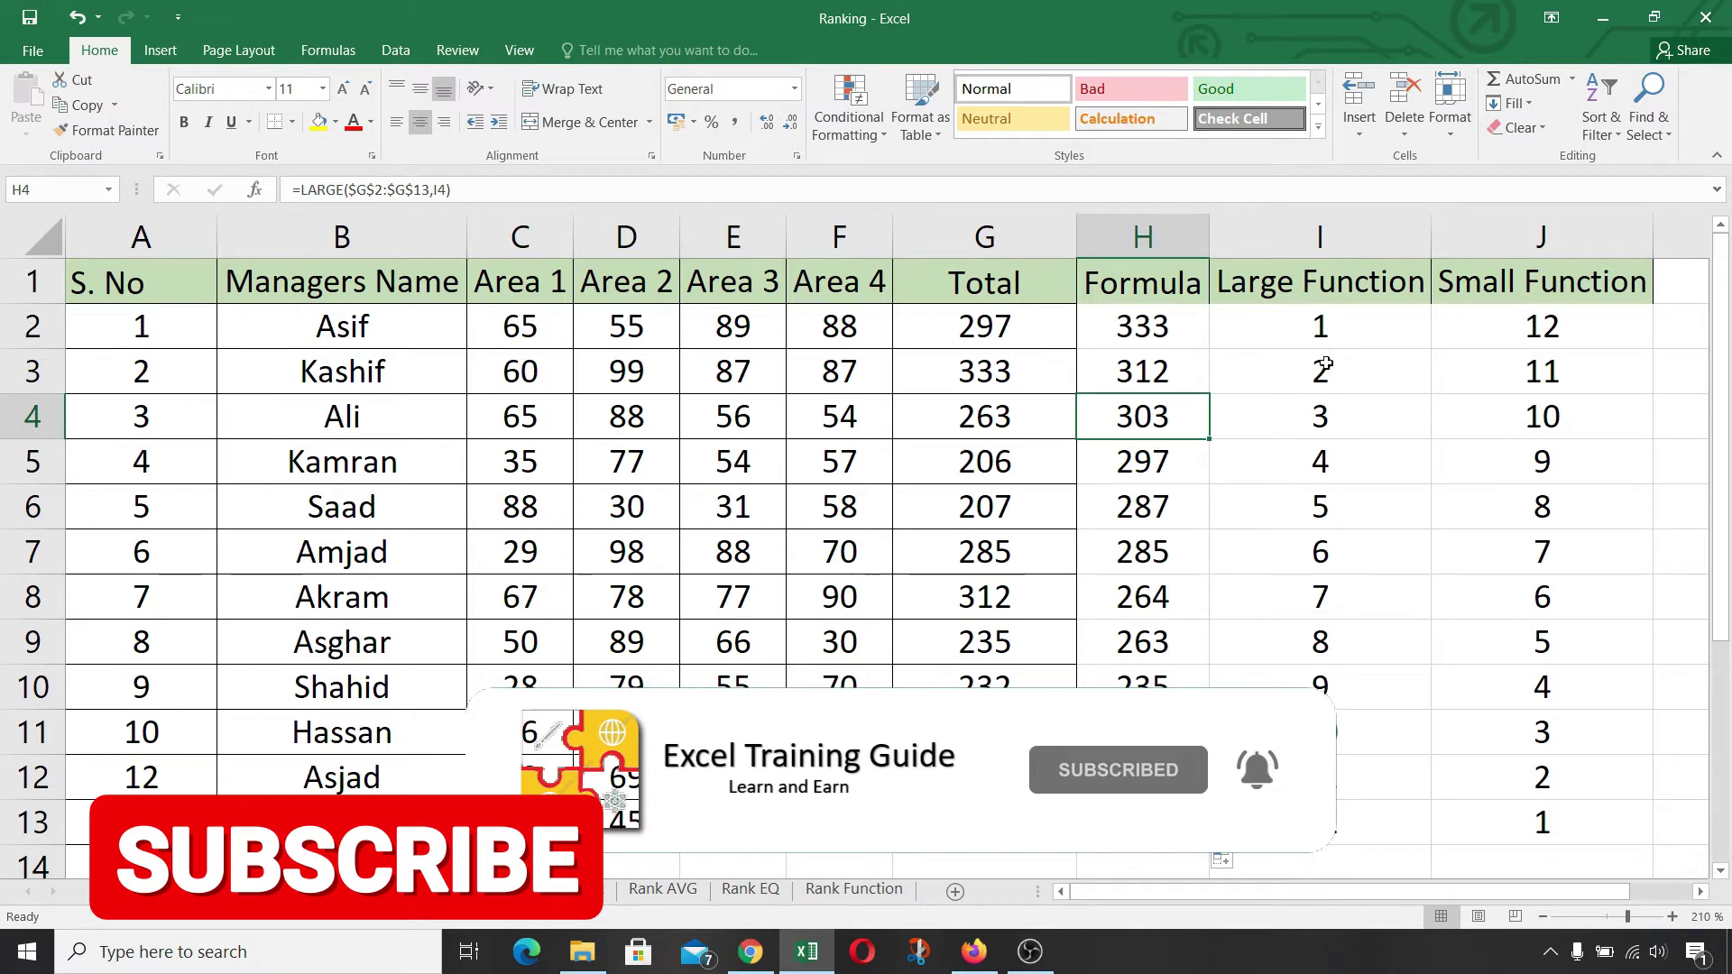
left_click(1170, 332)
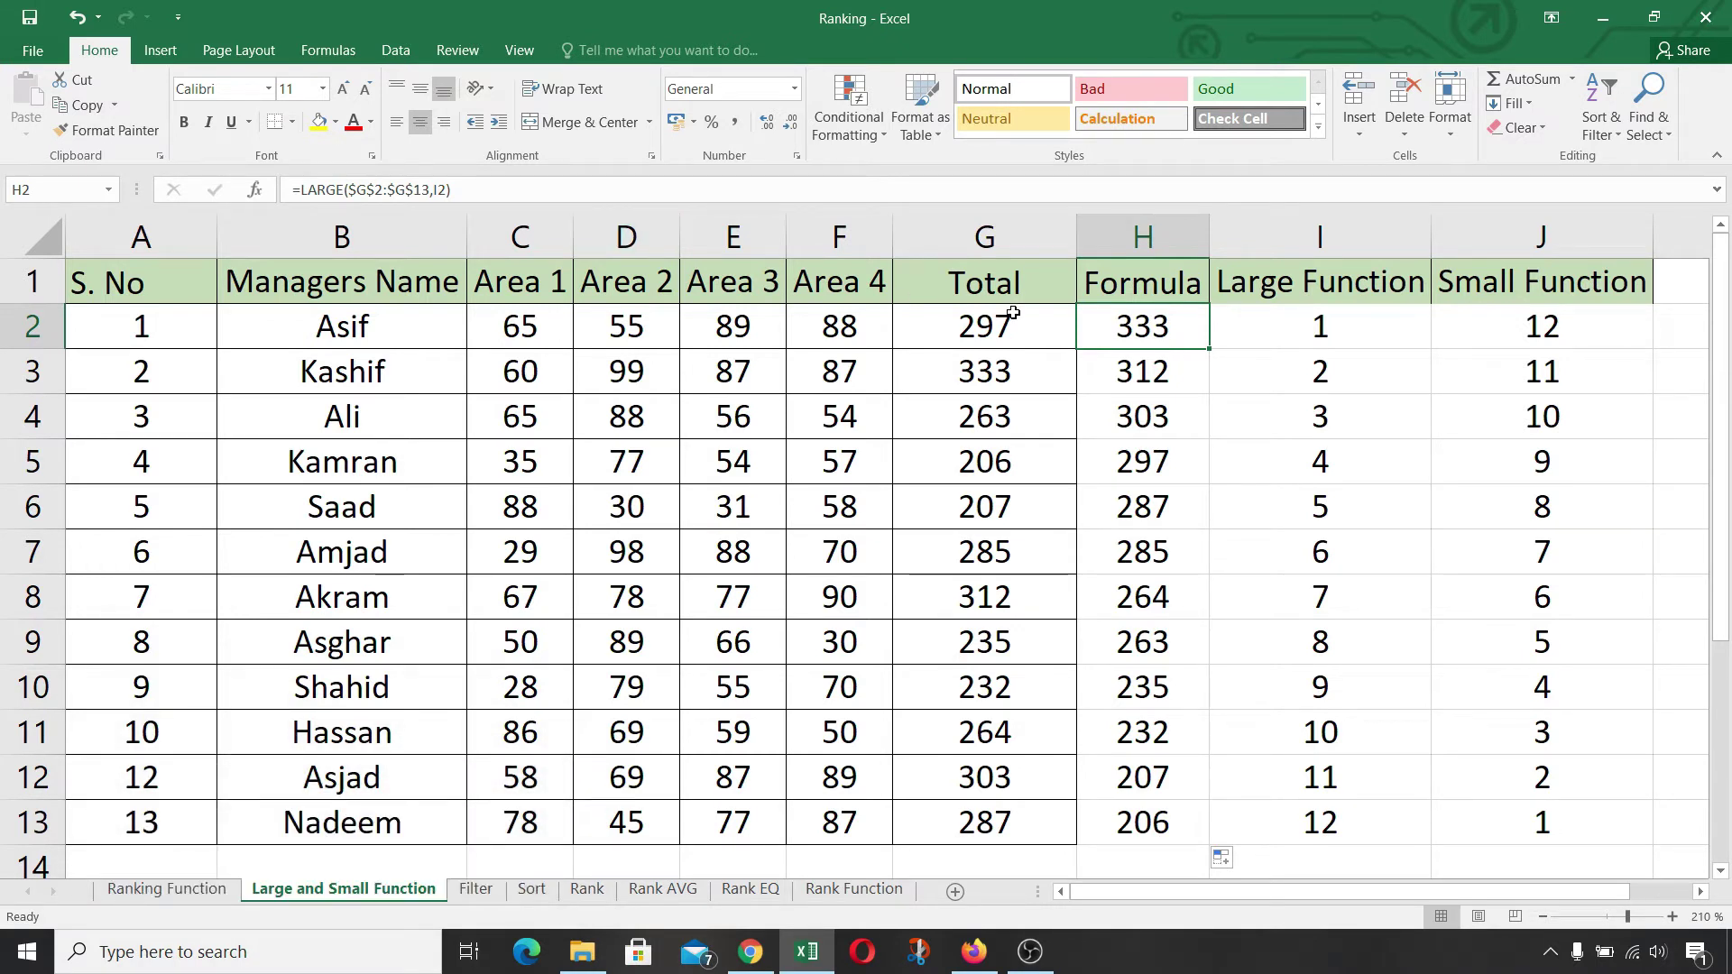
left_click(1015, 348)
left_click_drag(1015, 347, 1037, 823)
left_click(1320, 341)
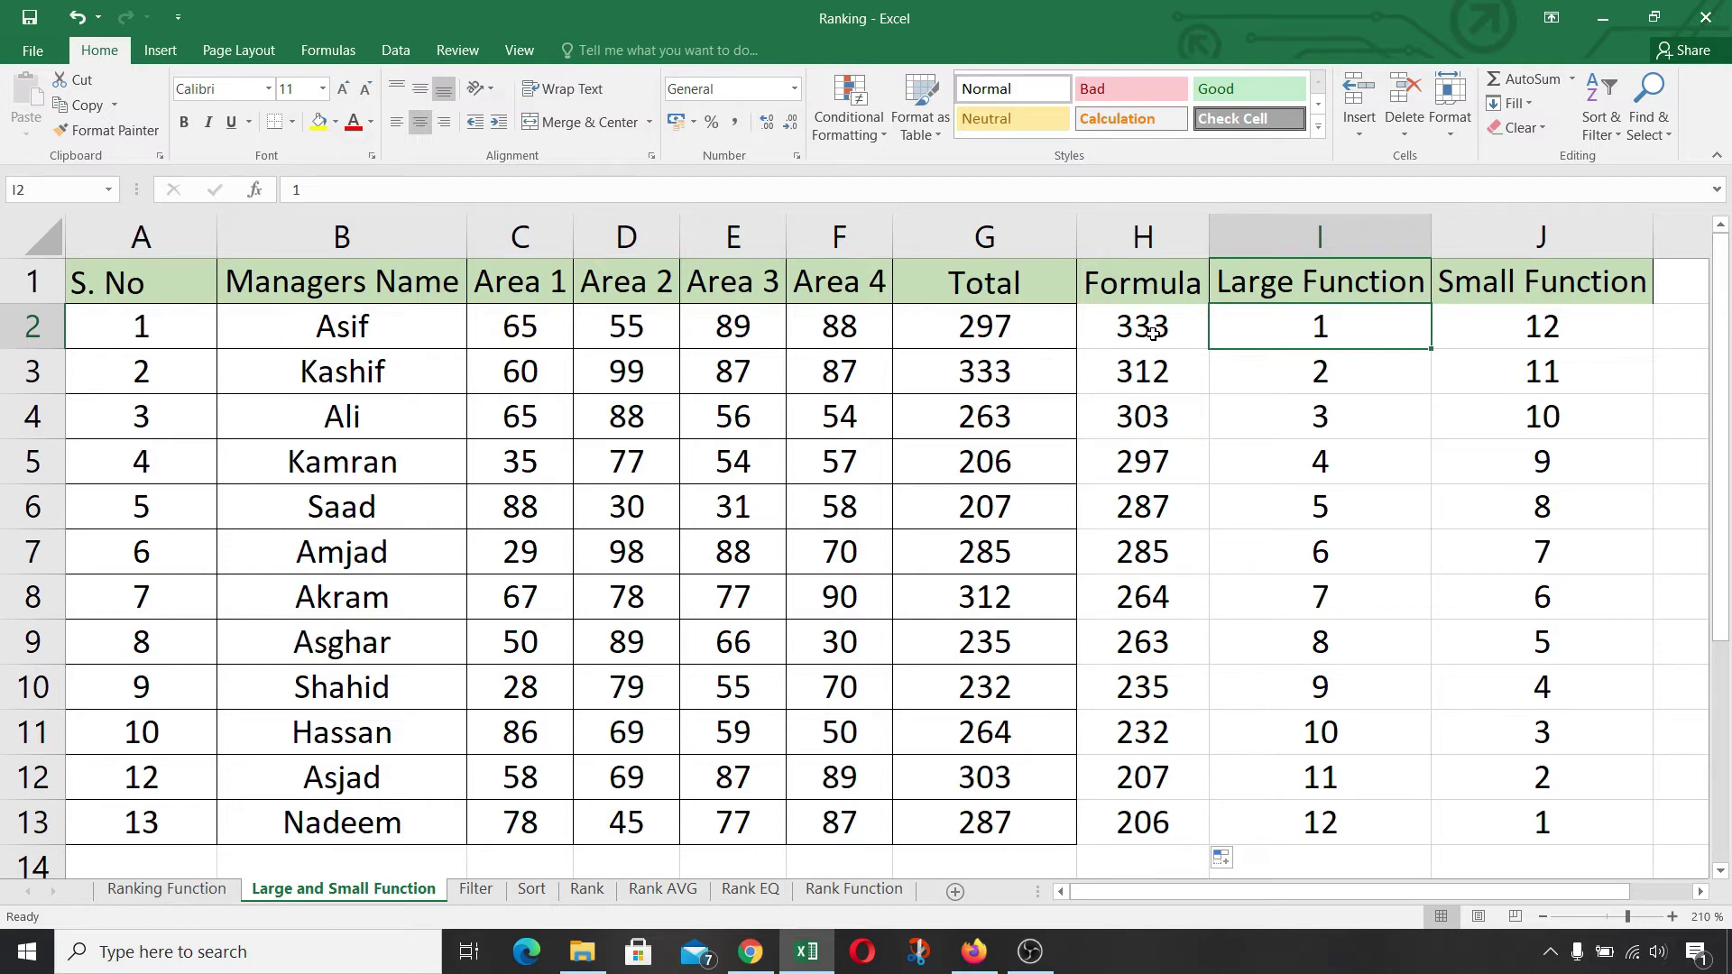
left_click_drag(1153, 333, 1143, 823)
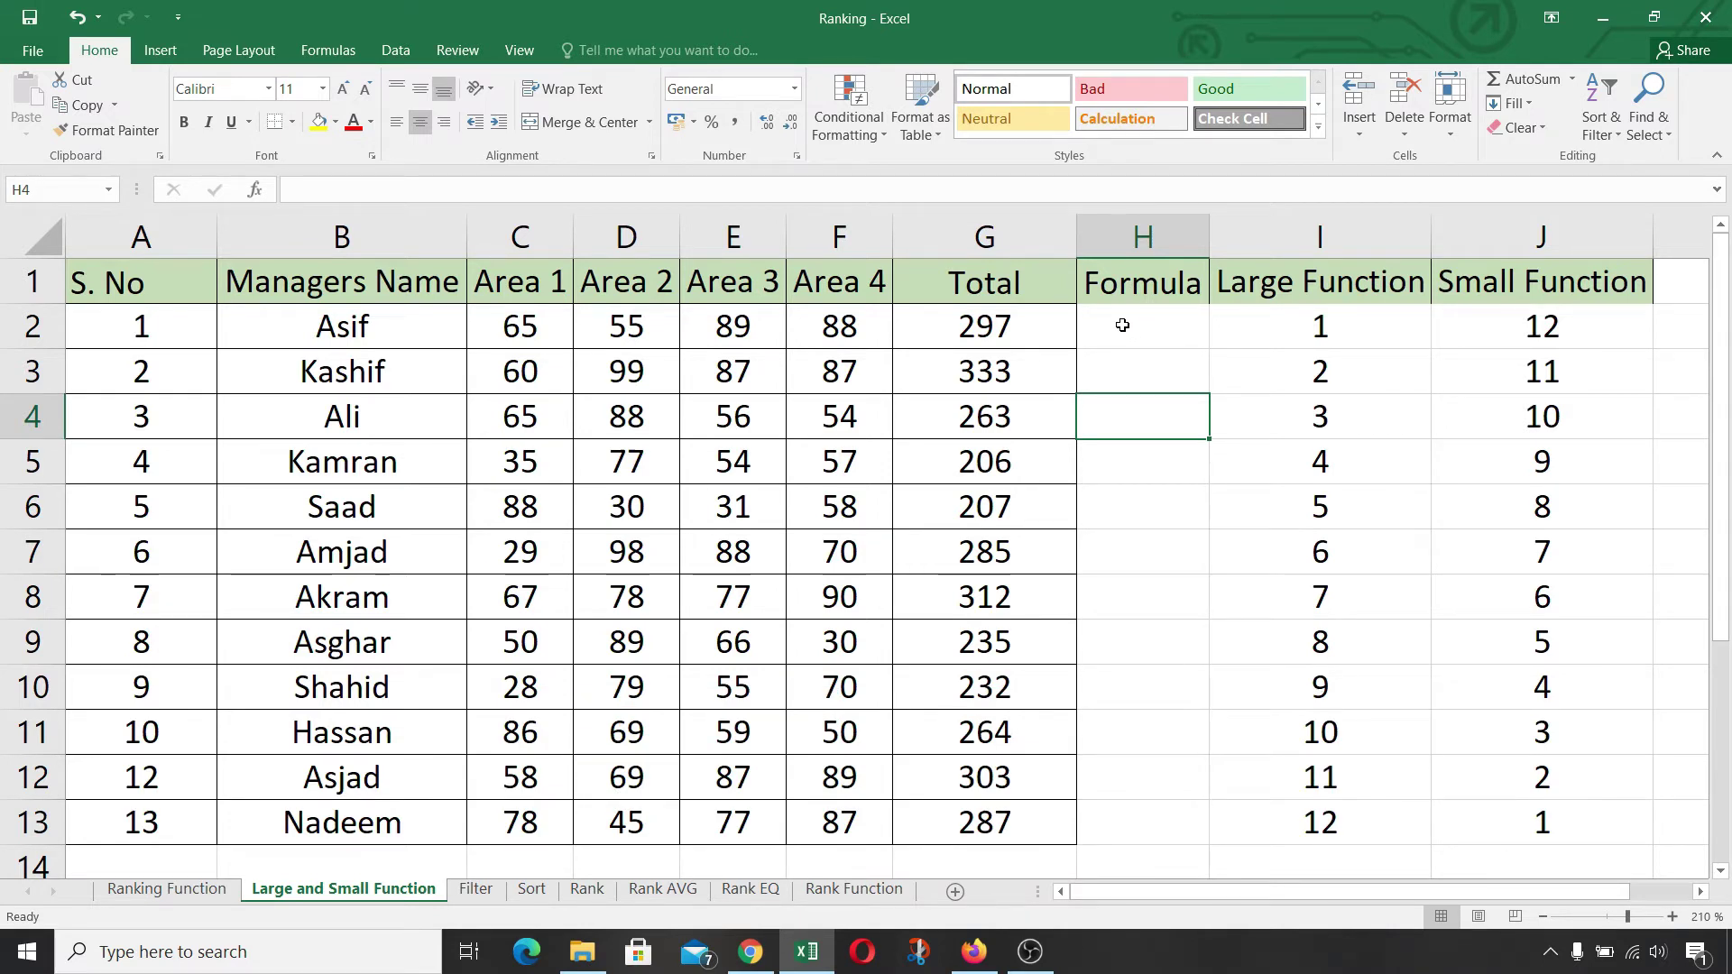
Enter =SMALL($G$2:$G$13,I2) in cell H2 to rank the totals from the smallest
left_click_drag(1014, 405, 999, 816)
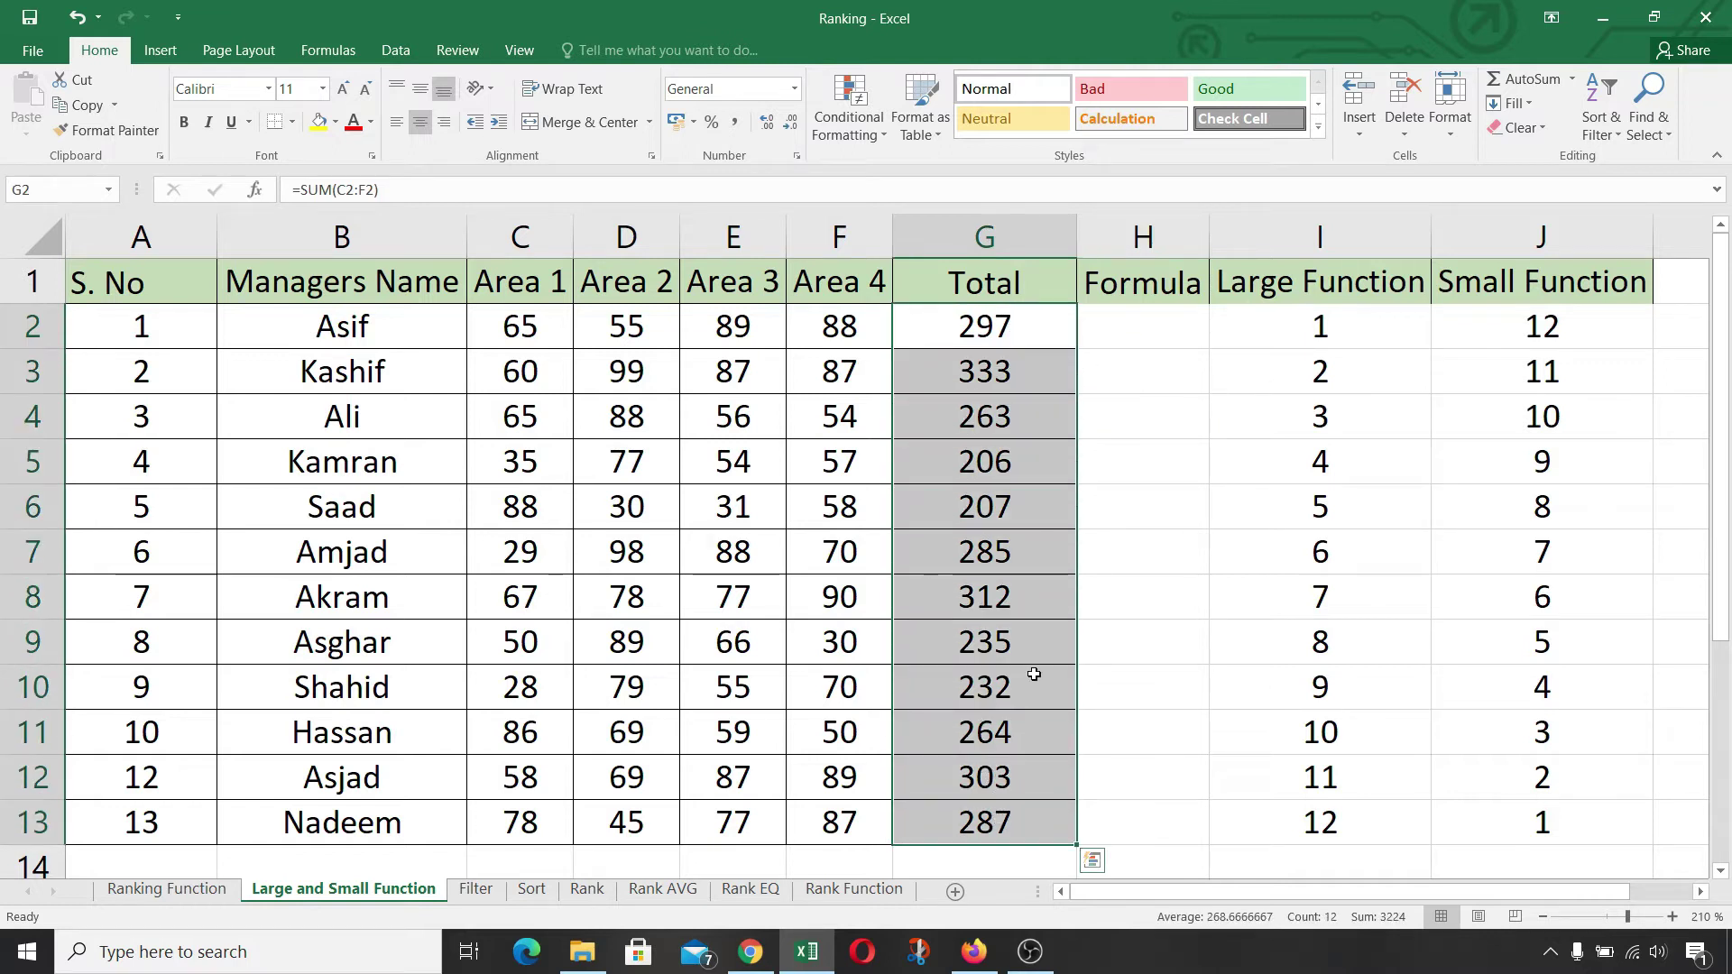
left_click(1166, 323)
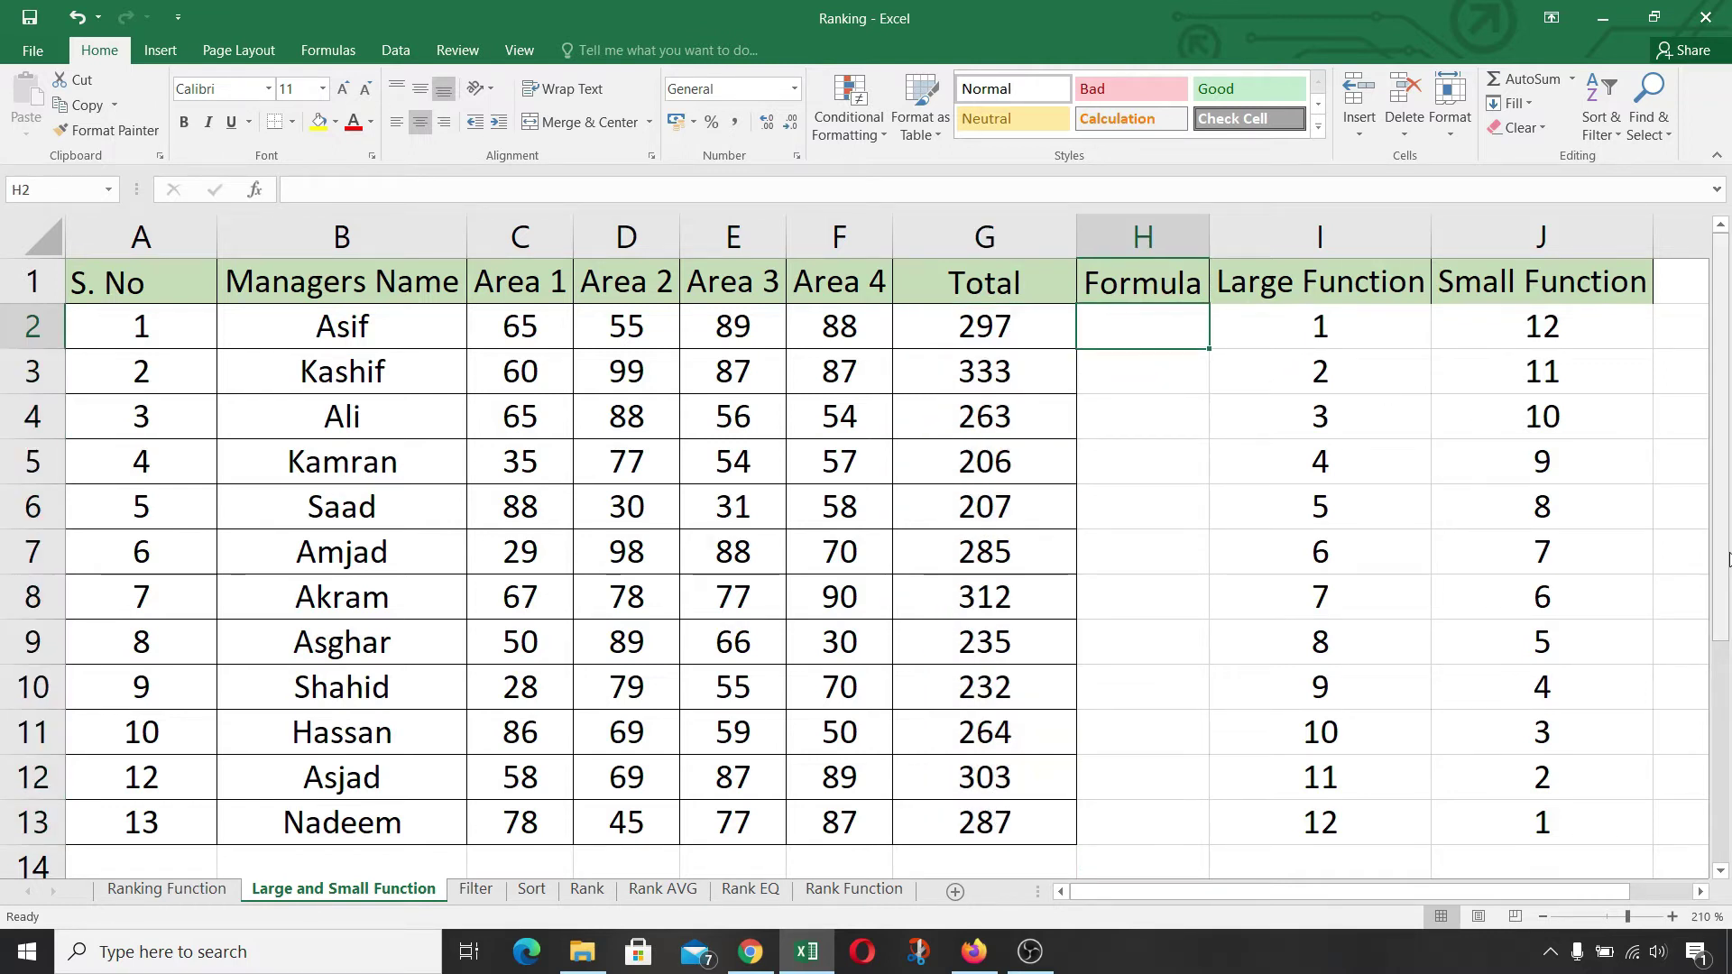
type("=")
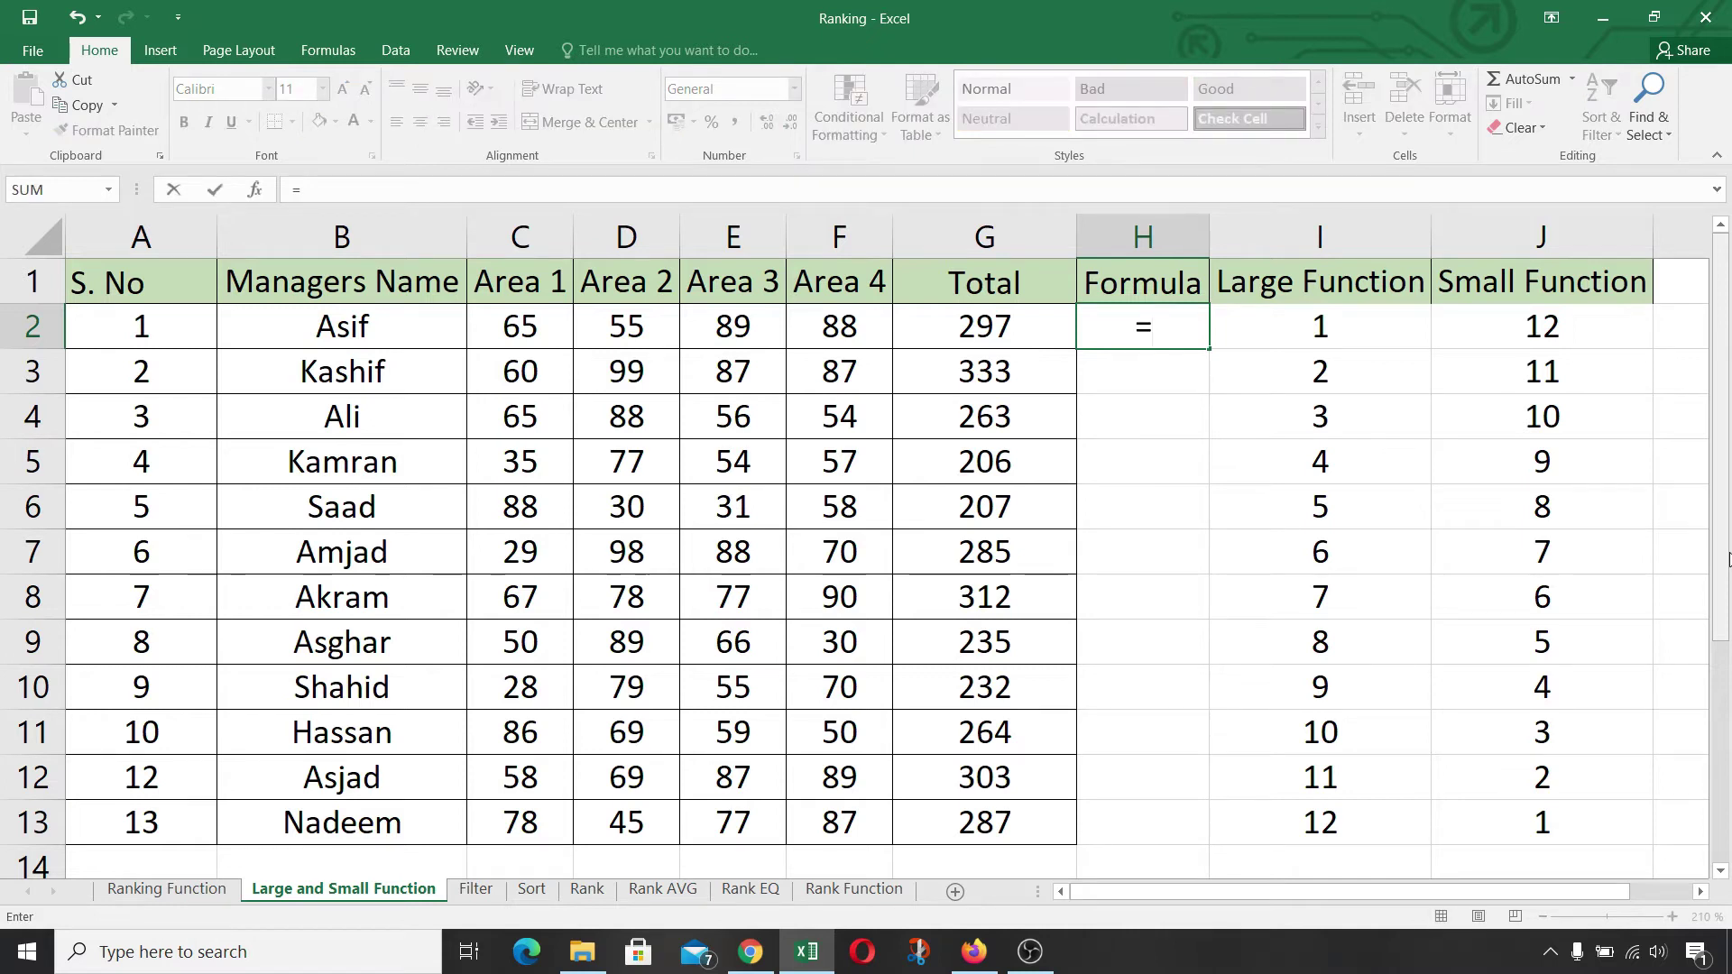
type("Sm")
key("Tab")
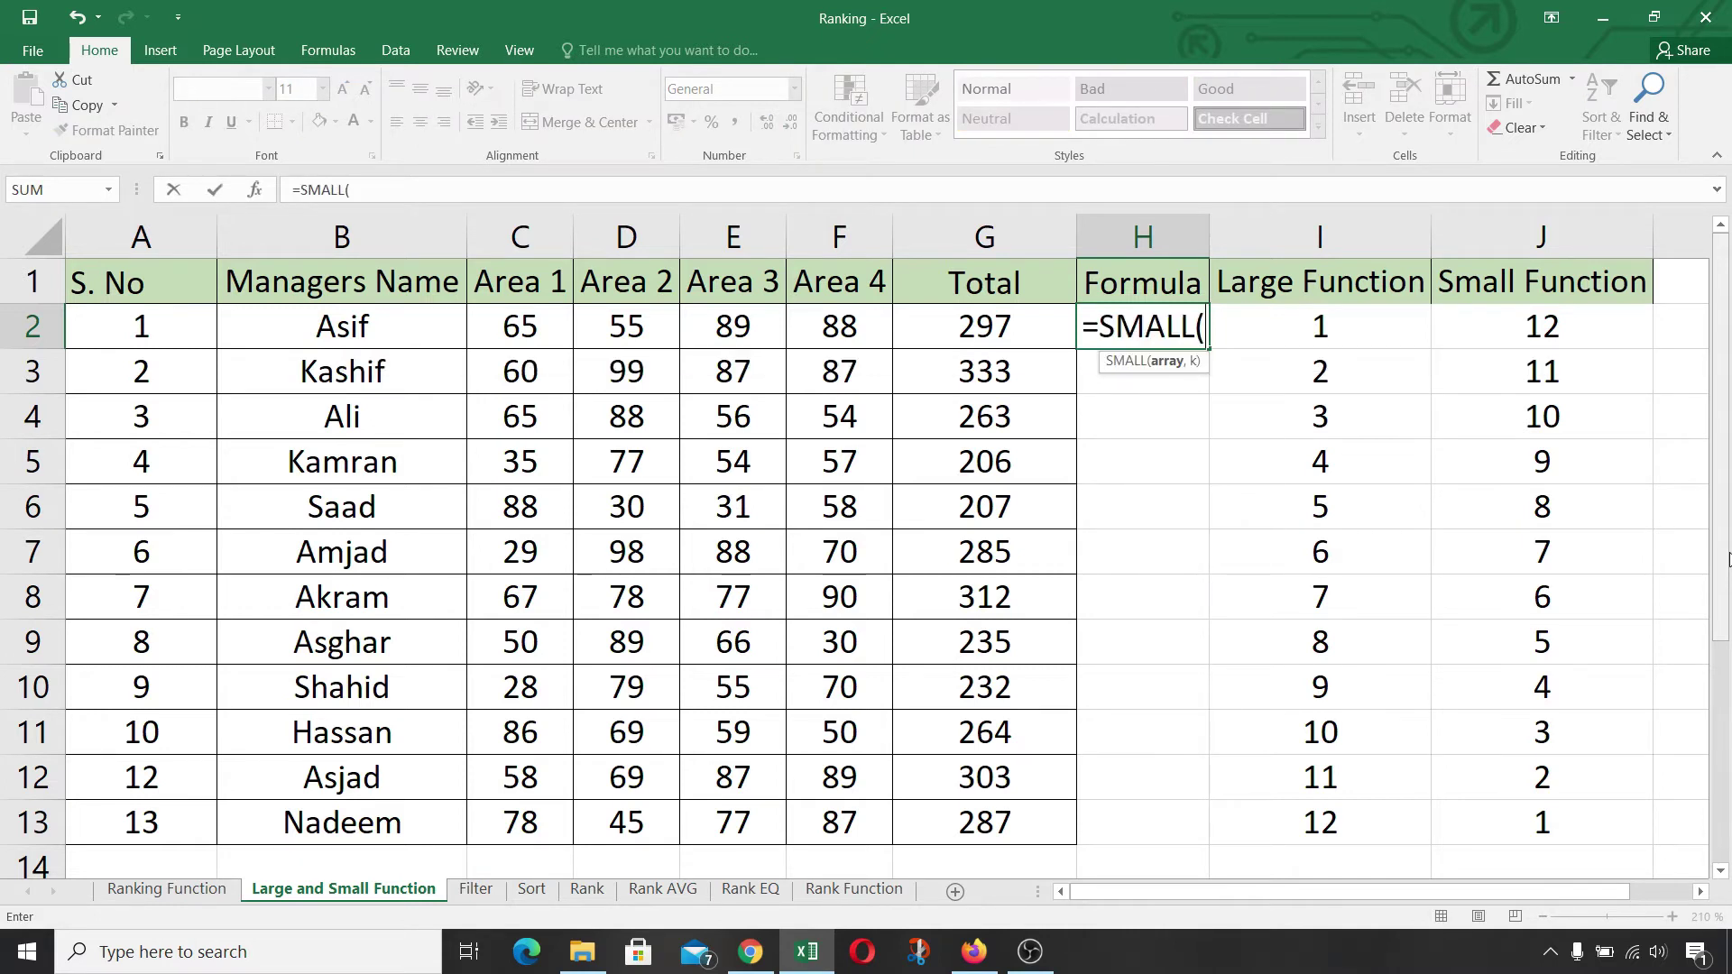
key("Left")
key("ctrl+shift+Down")
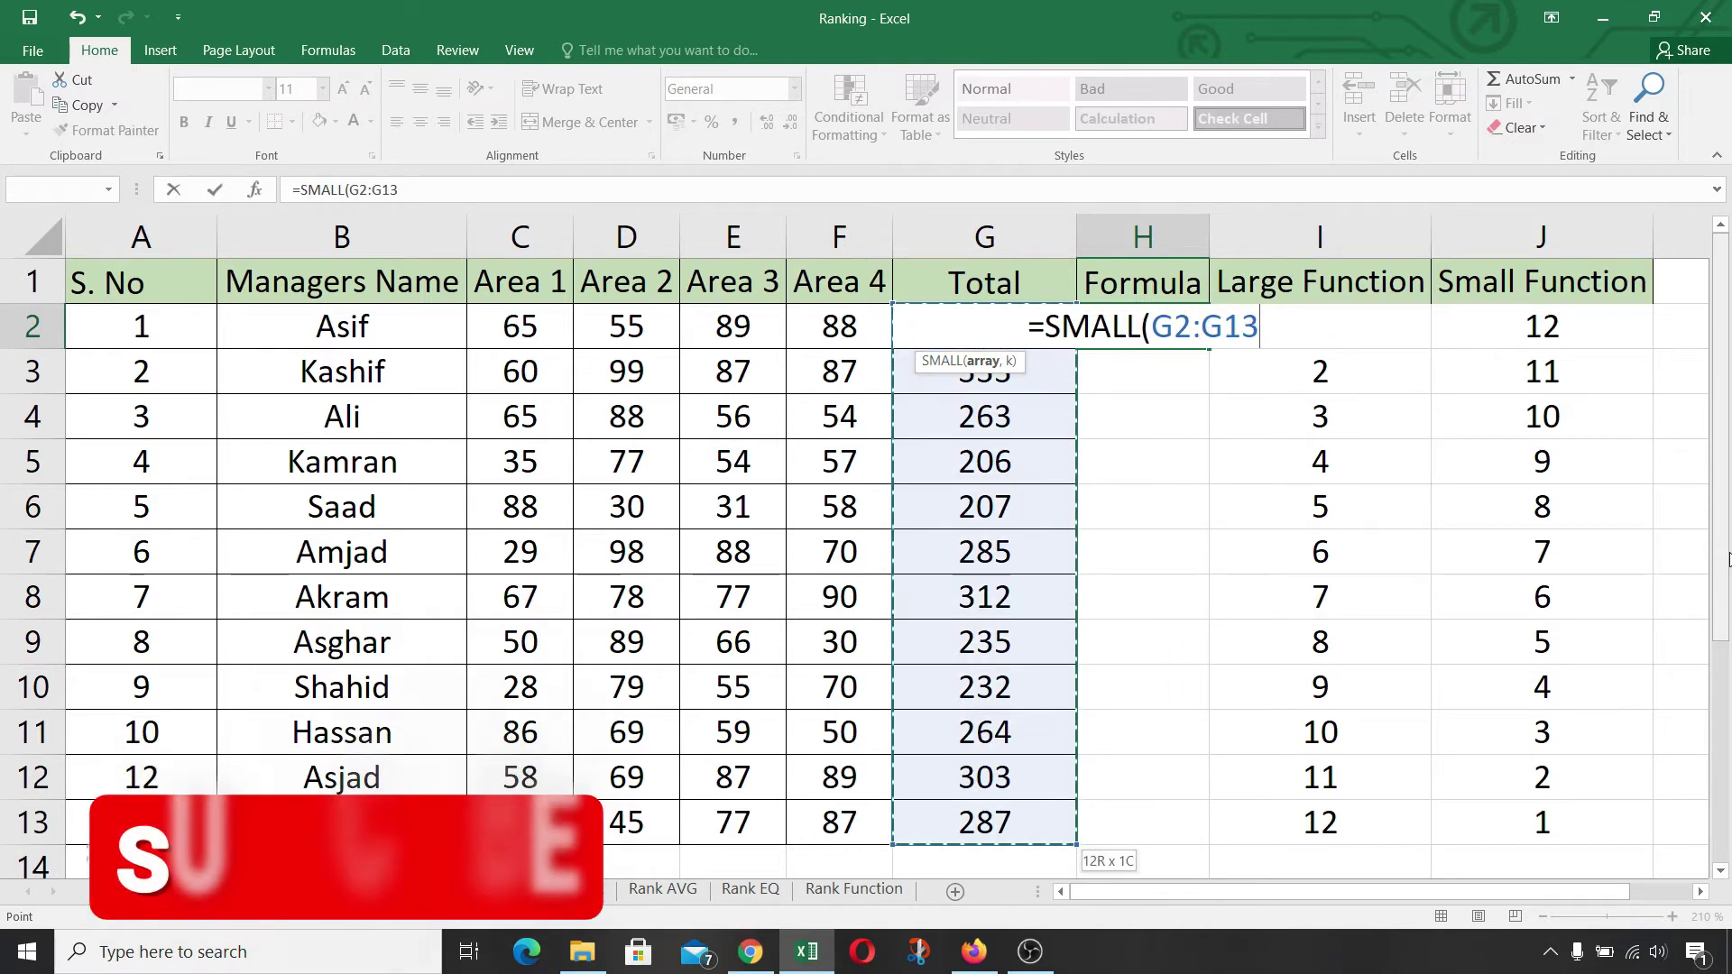
key("F4")
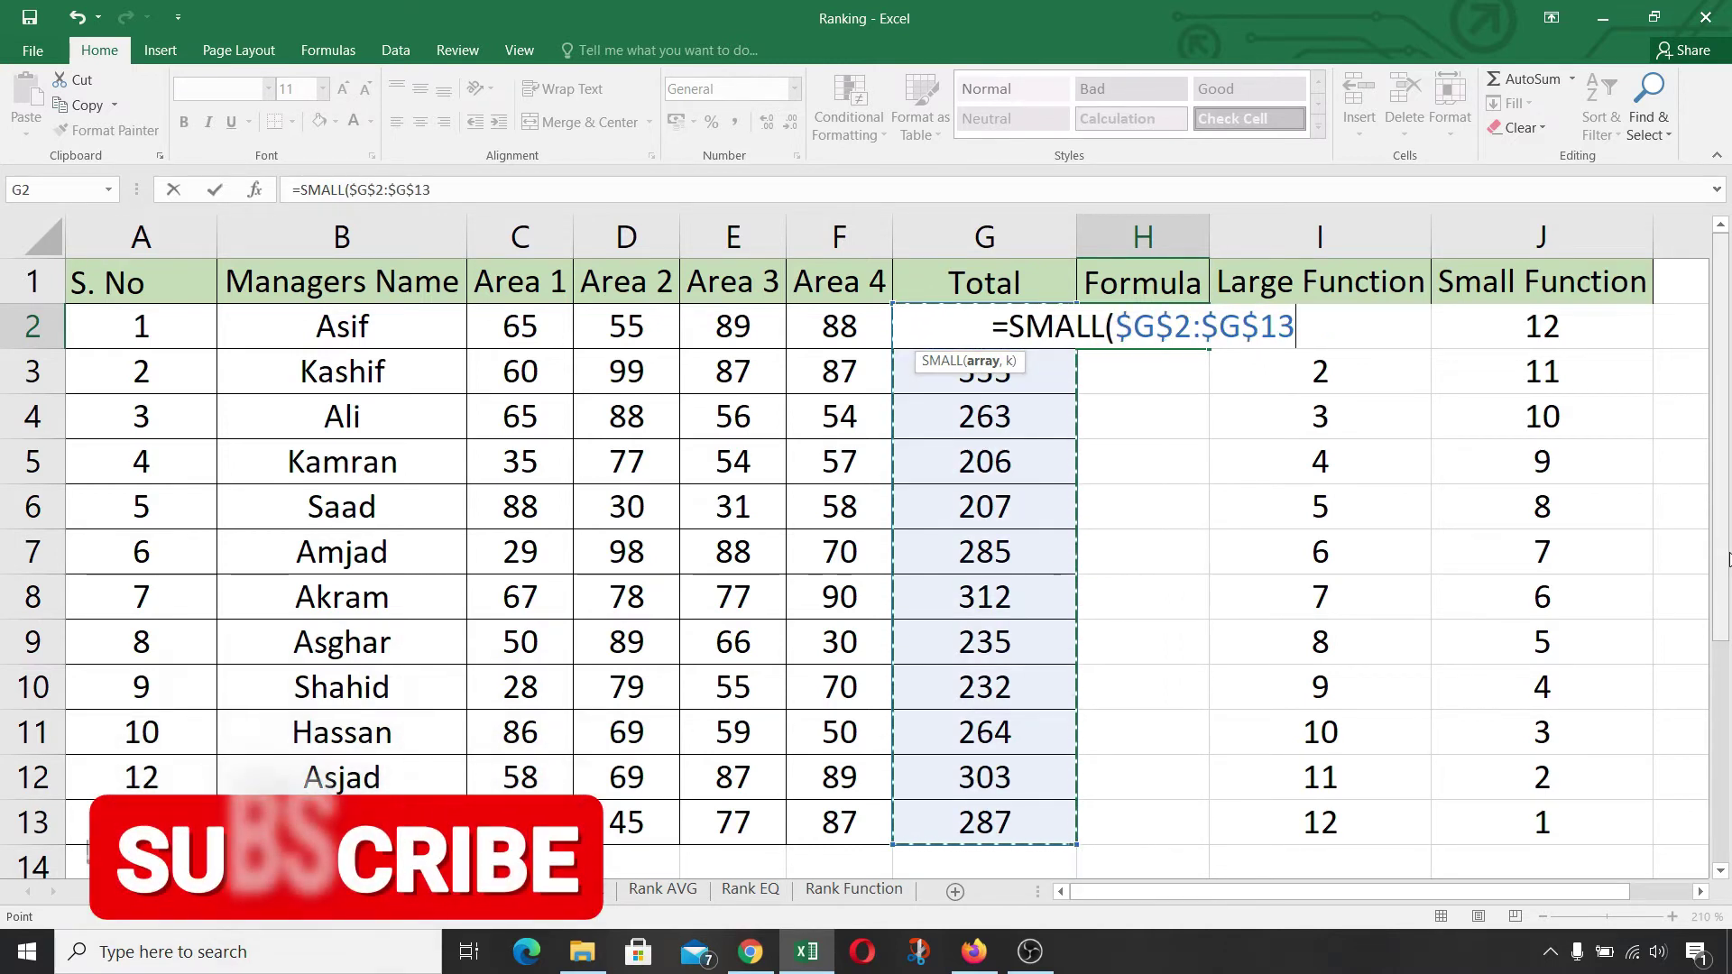
type(",")
key("Right")
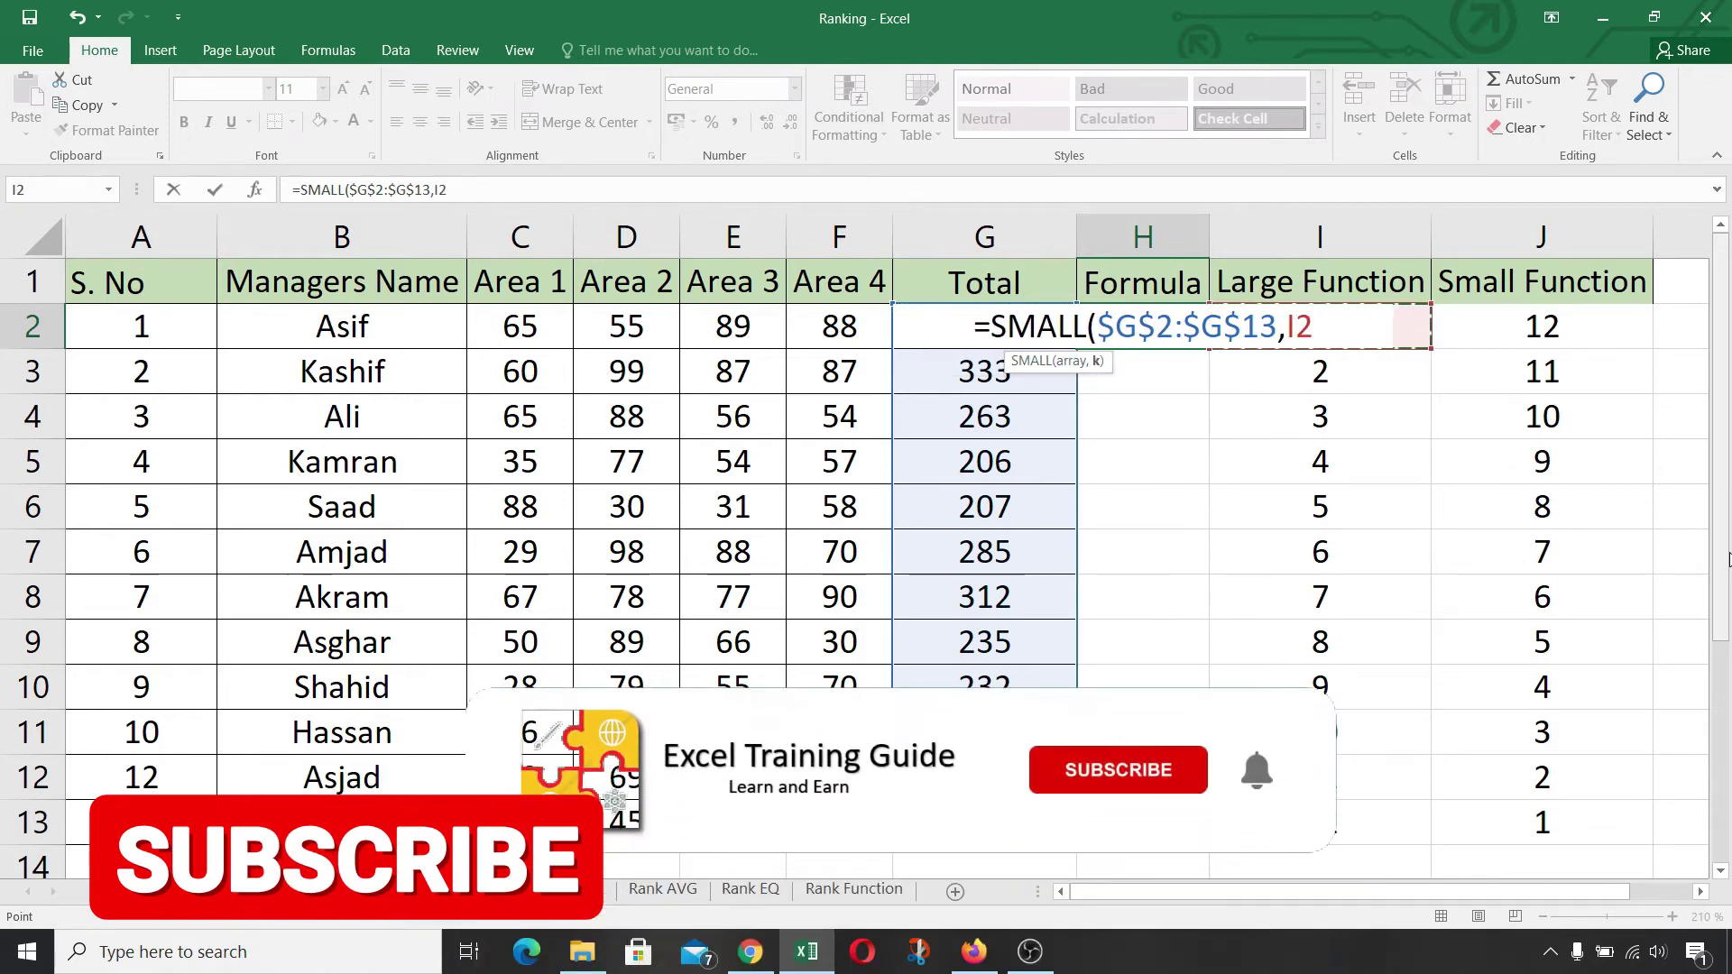
type(")")
key("Return")
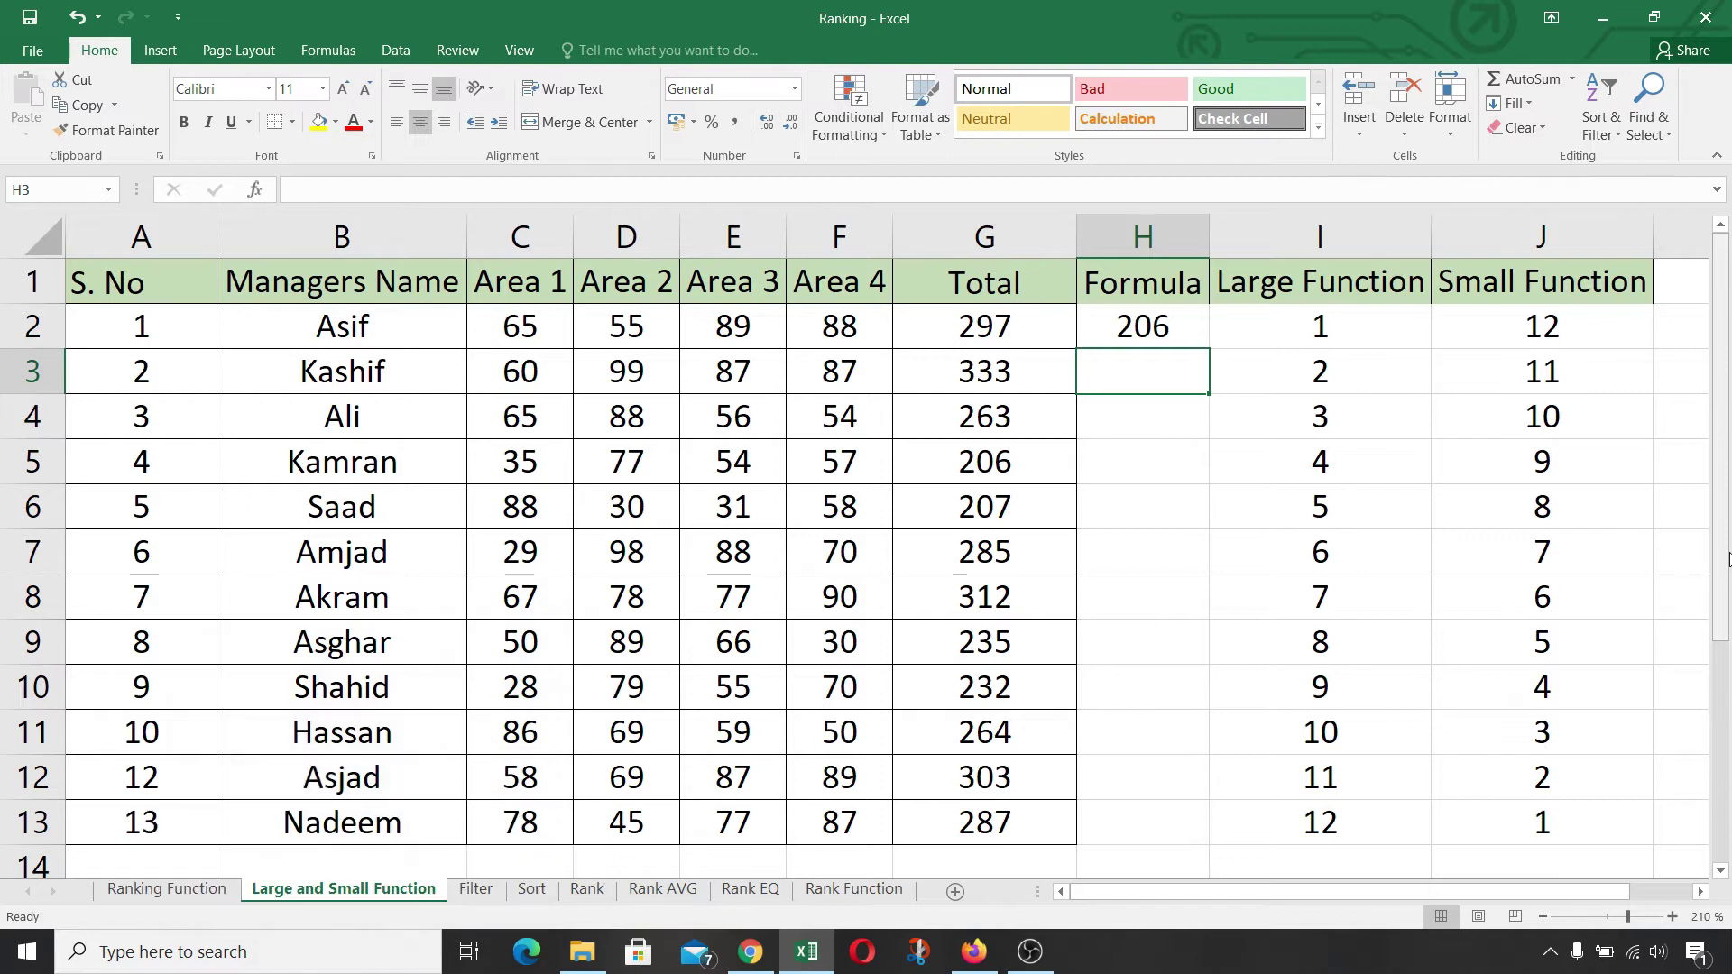
Fill the SMALL formula from H2 down through H13 and check the formula in H13
left_click(1200, 334)
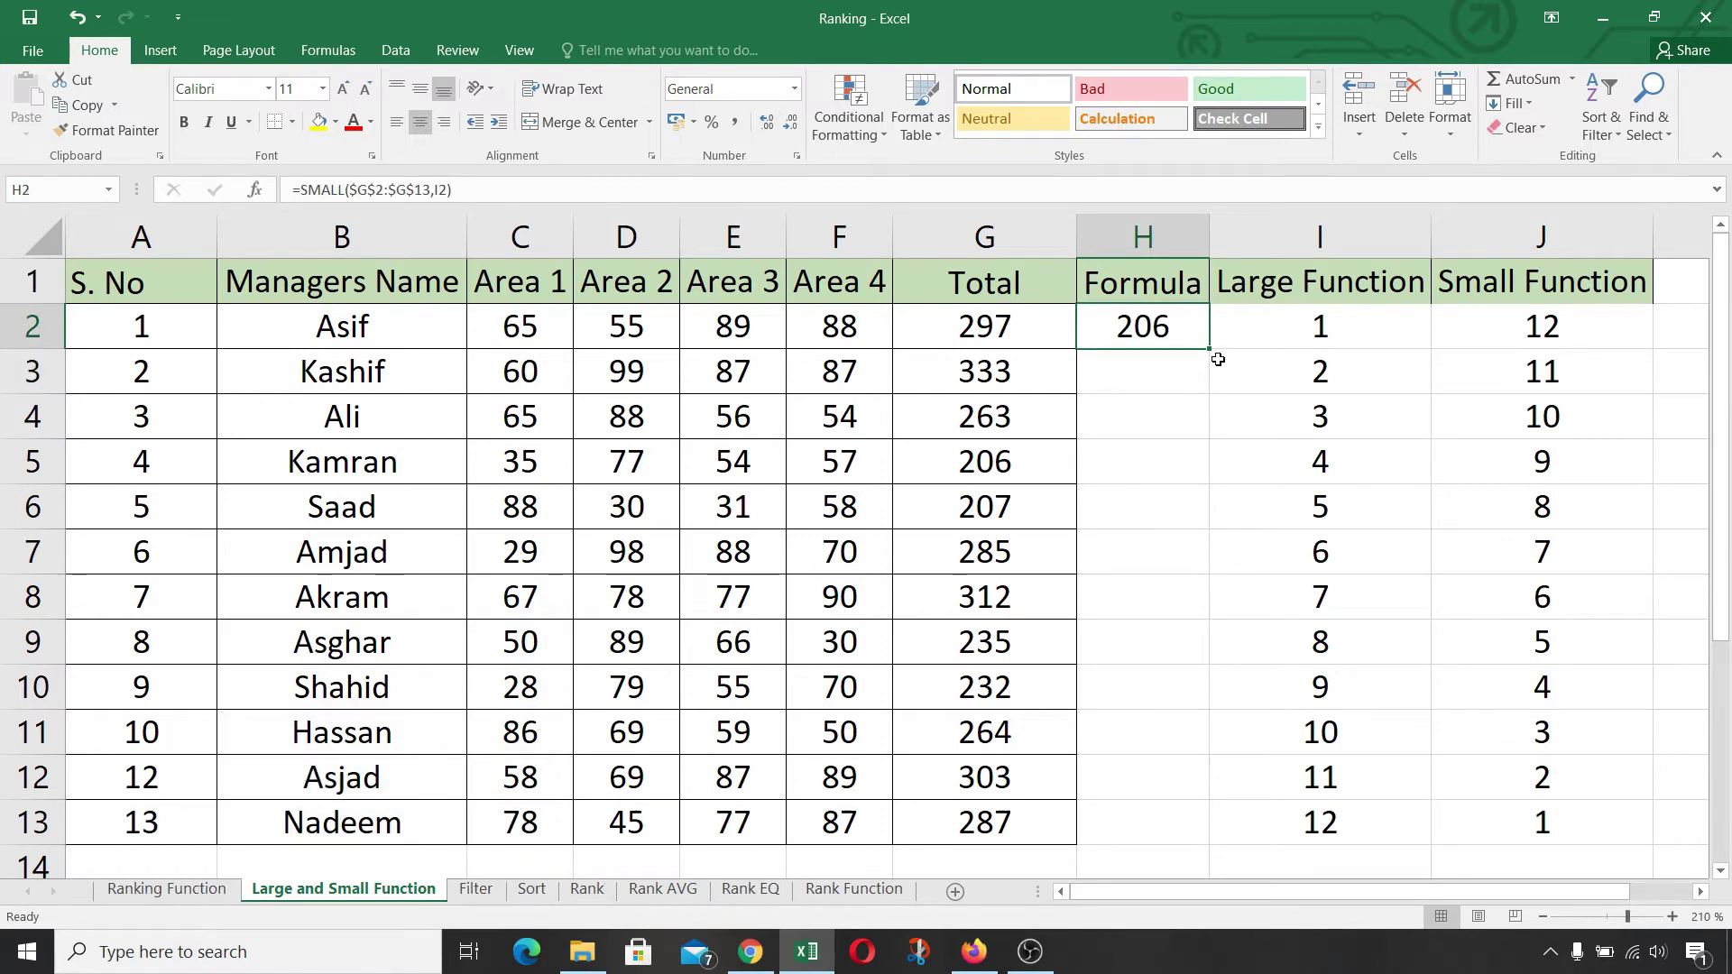
double_click(1211, 348)
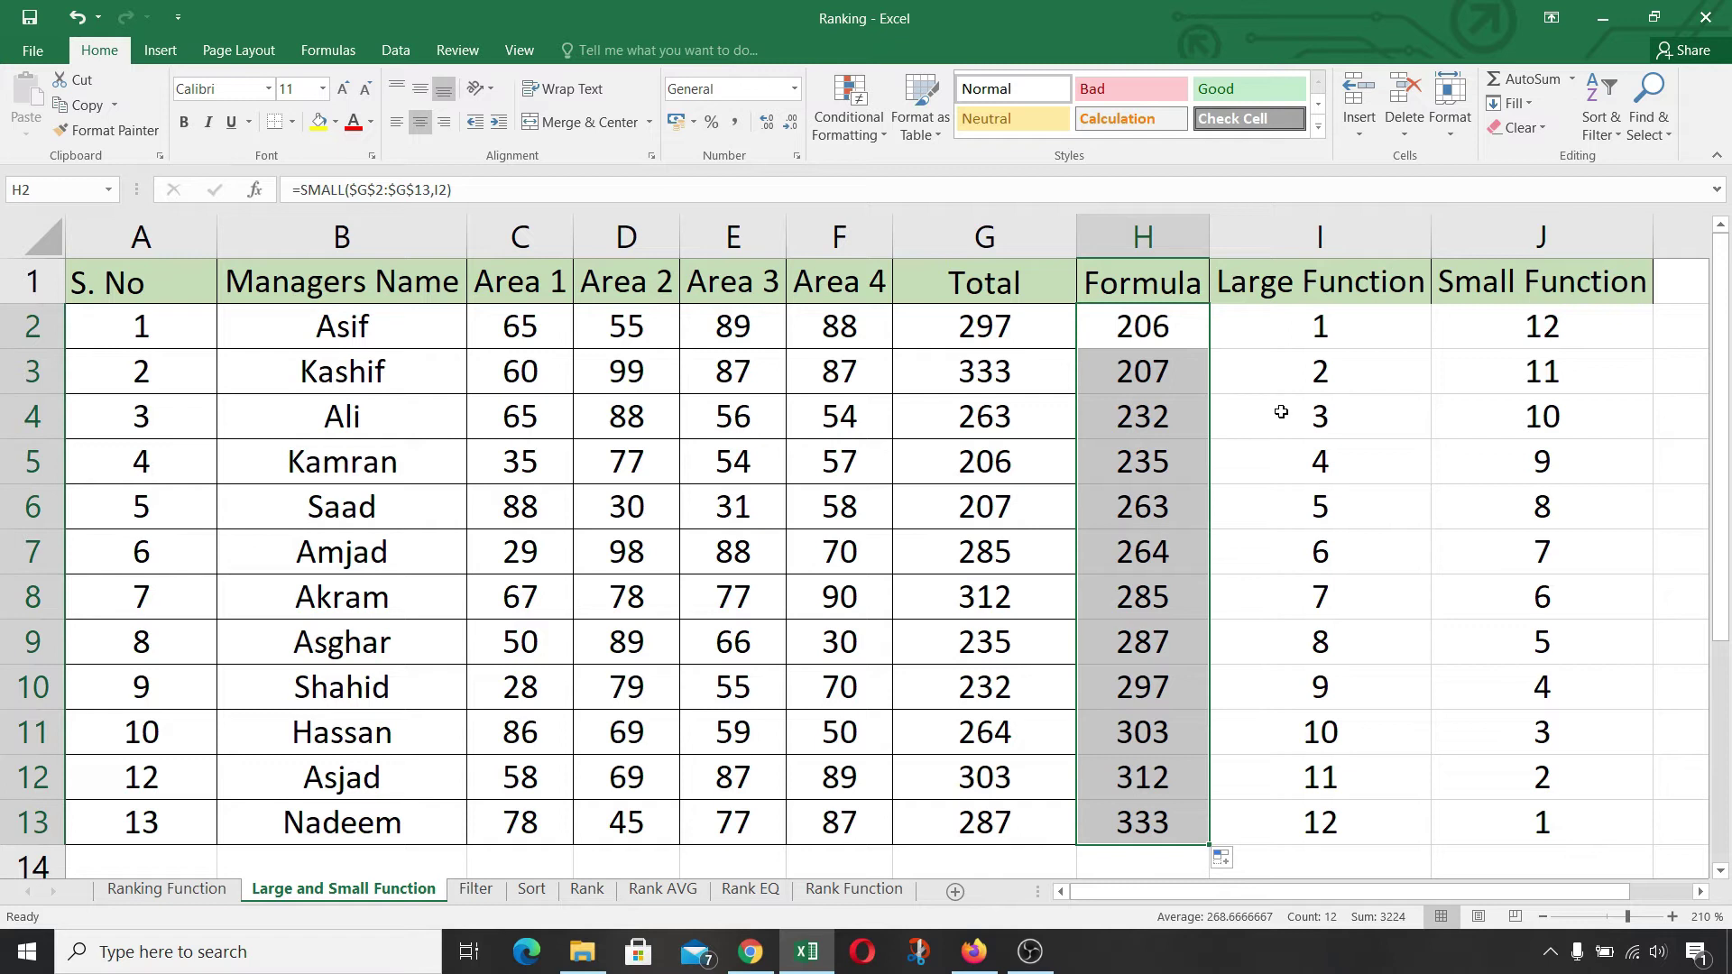
left_click(1167, 825)
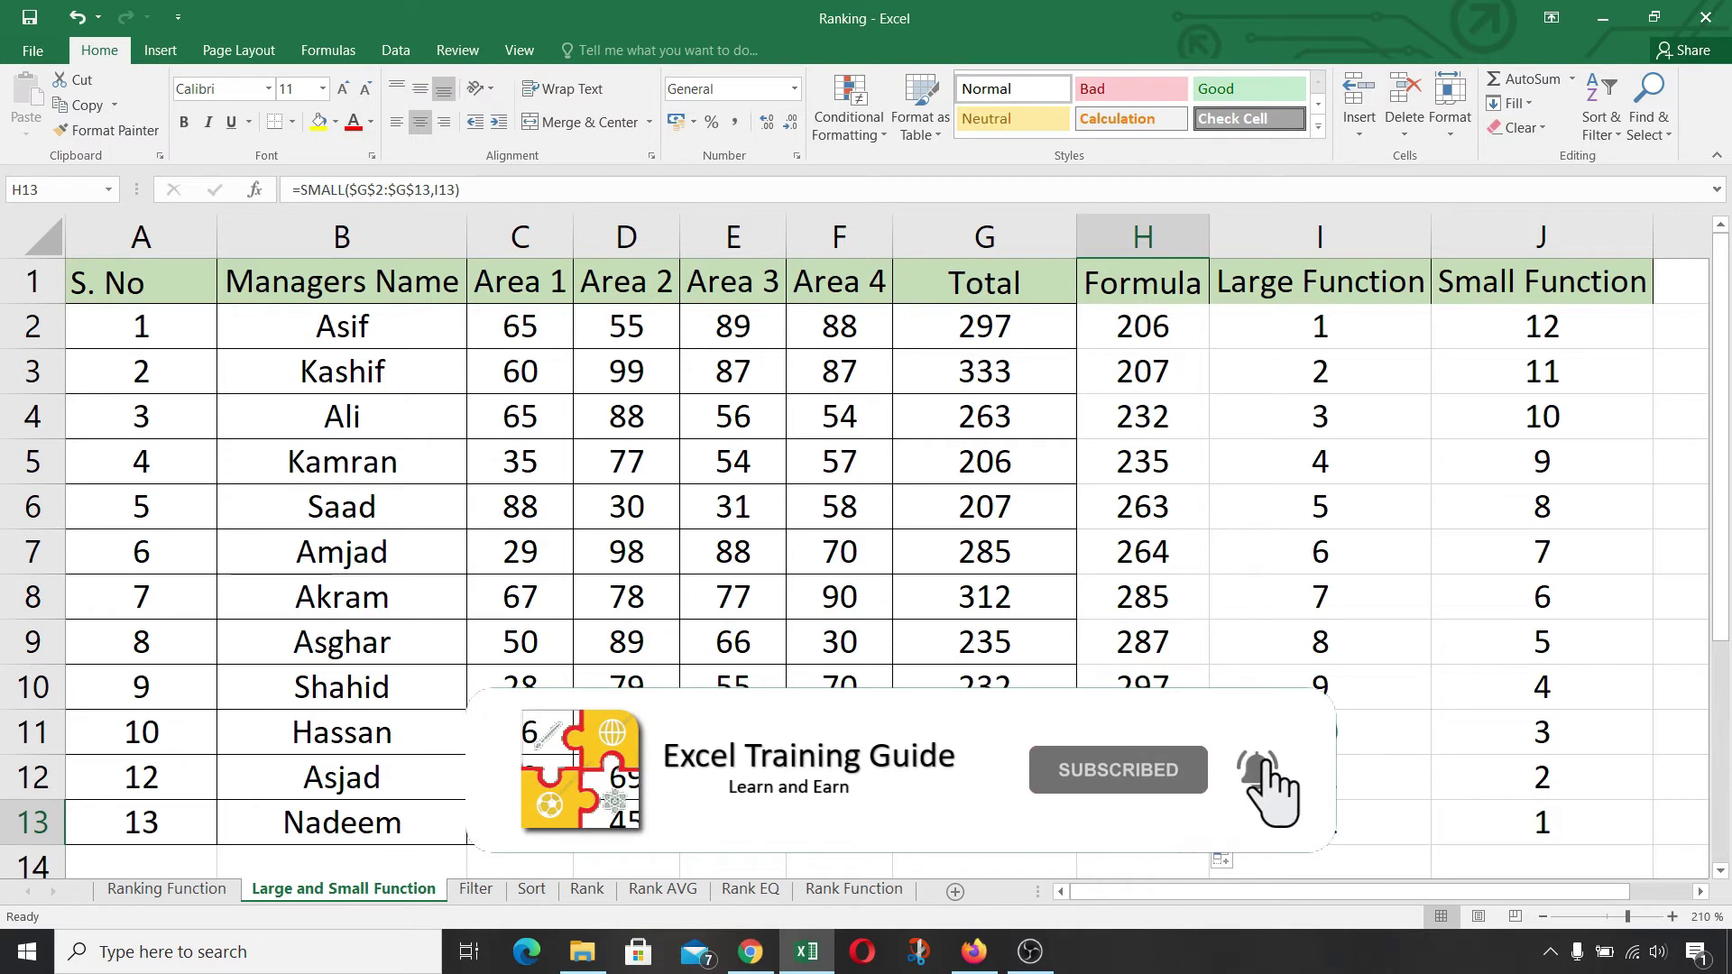
On the Filter sheet, turn on filtering for the table in A1:G13
left_click(476, 889)
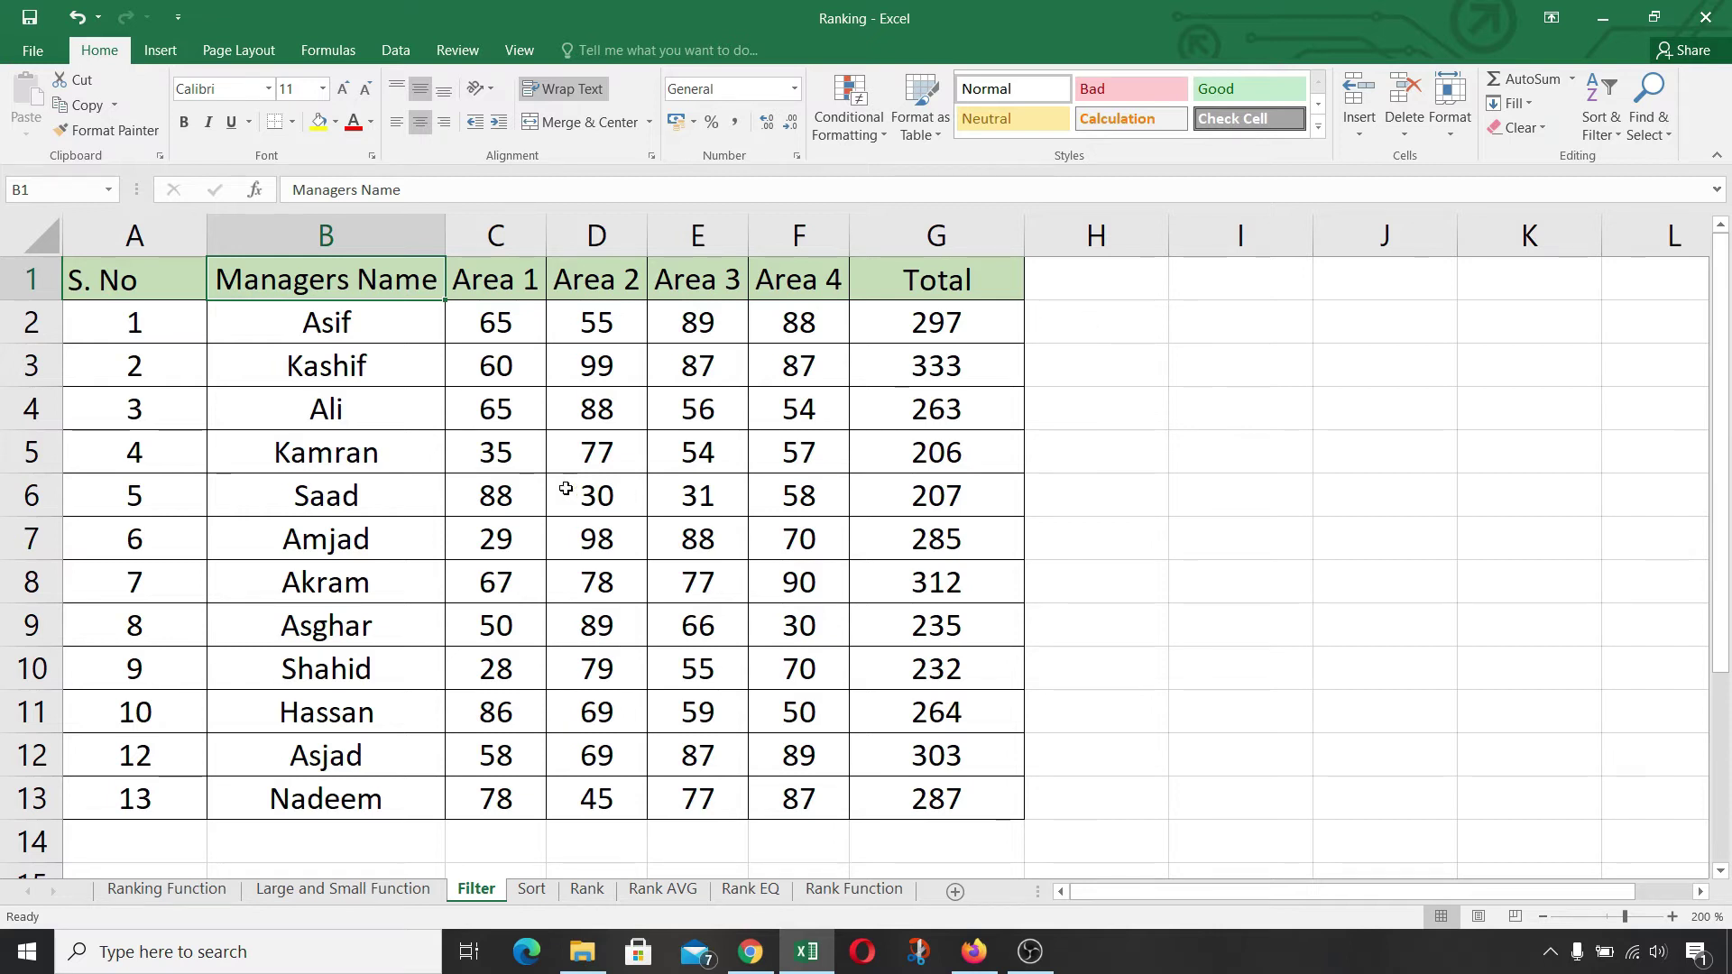
left_click(532, 483)
left_click_drag(184, 272, 939, 804)
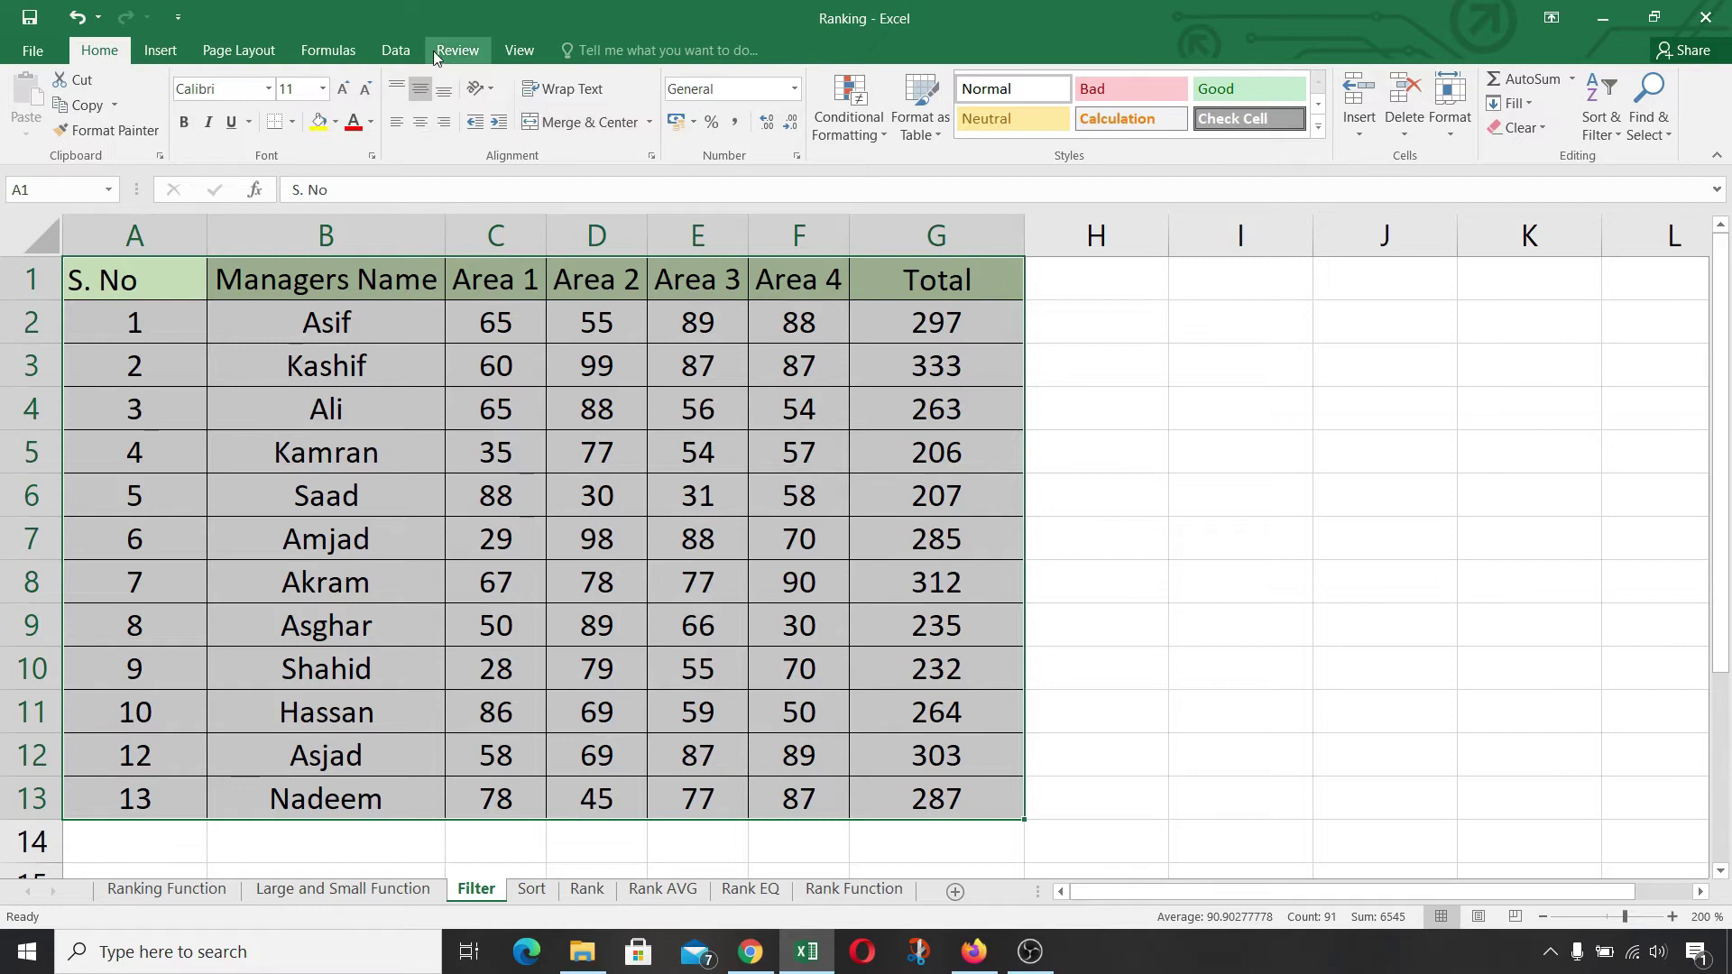
left_click(394, 52)
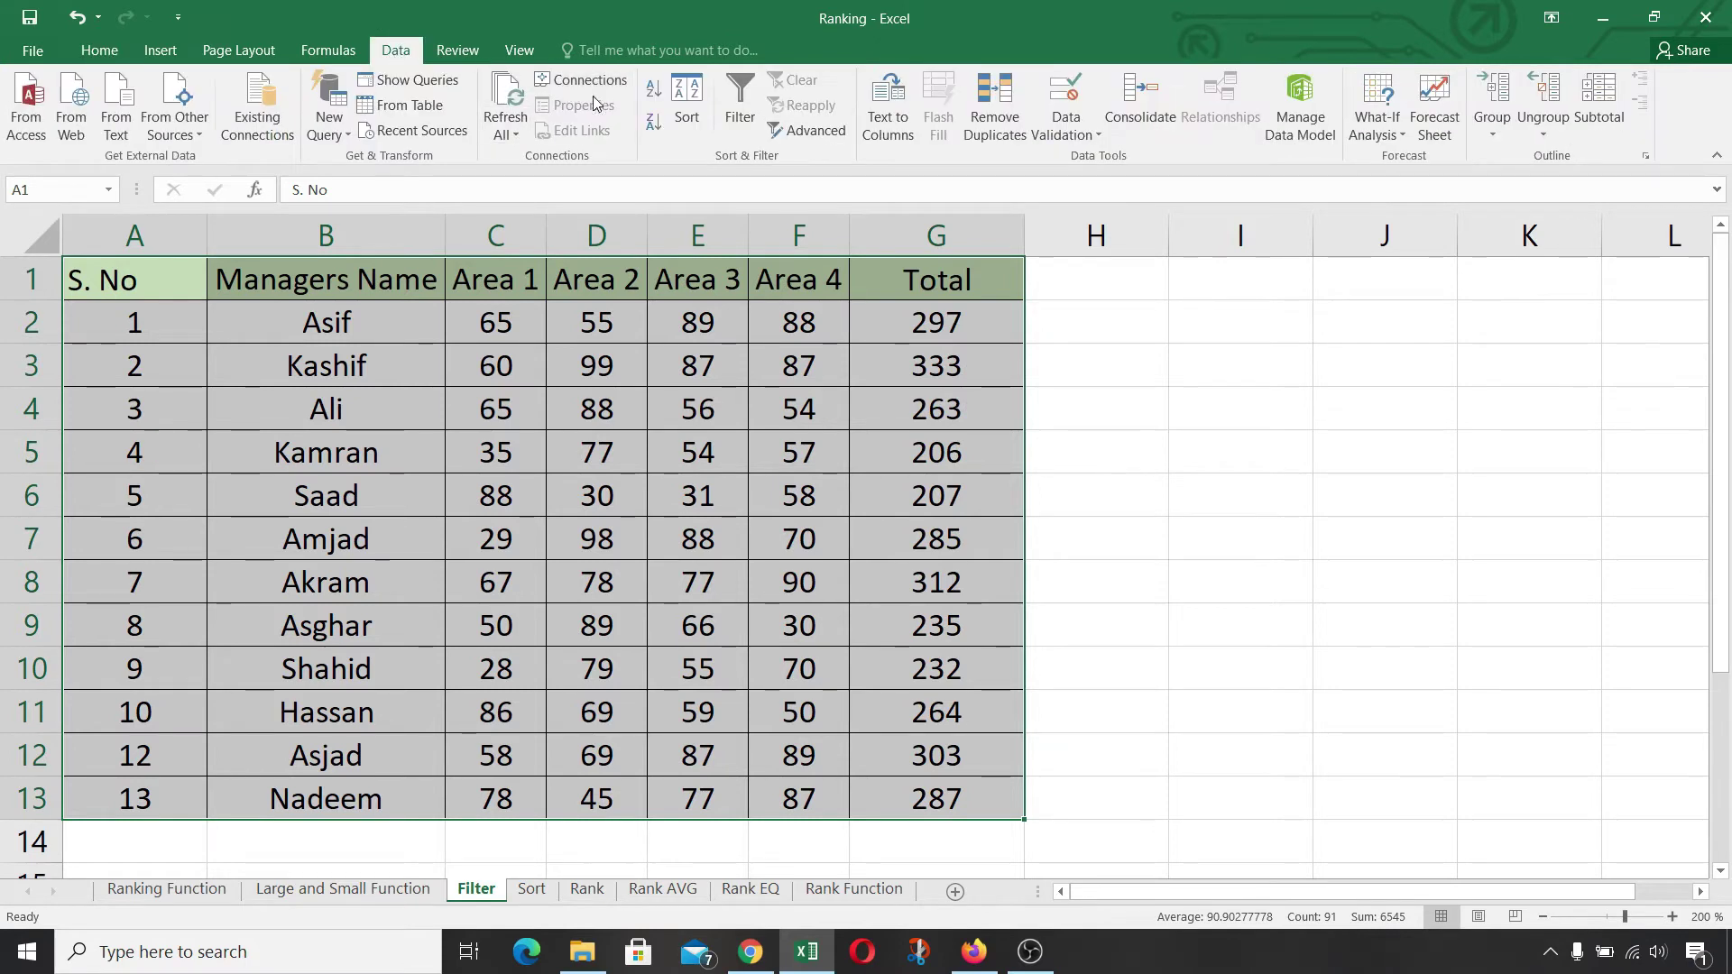
left_click(744, 131)
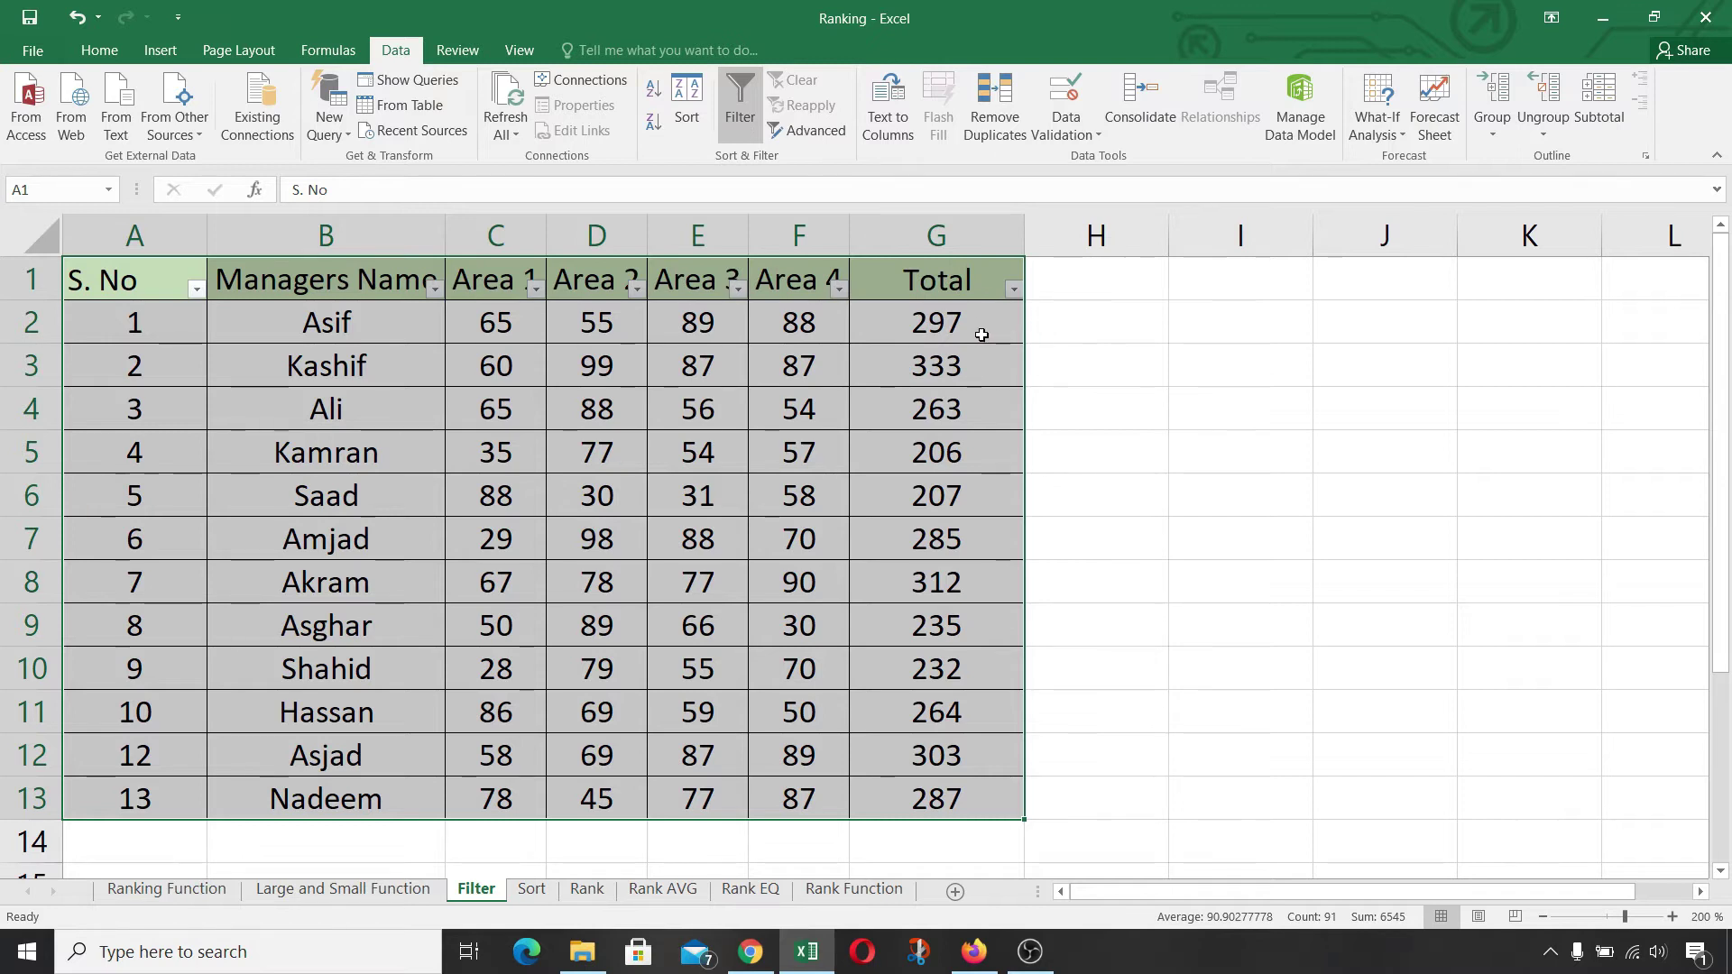
Sort the filtered table by the Total column from smallest to largest
left_click(943, 289)
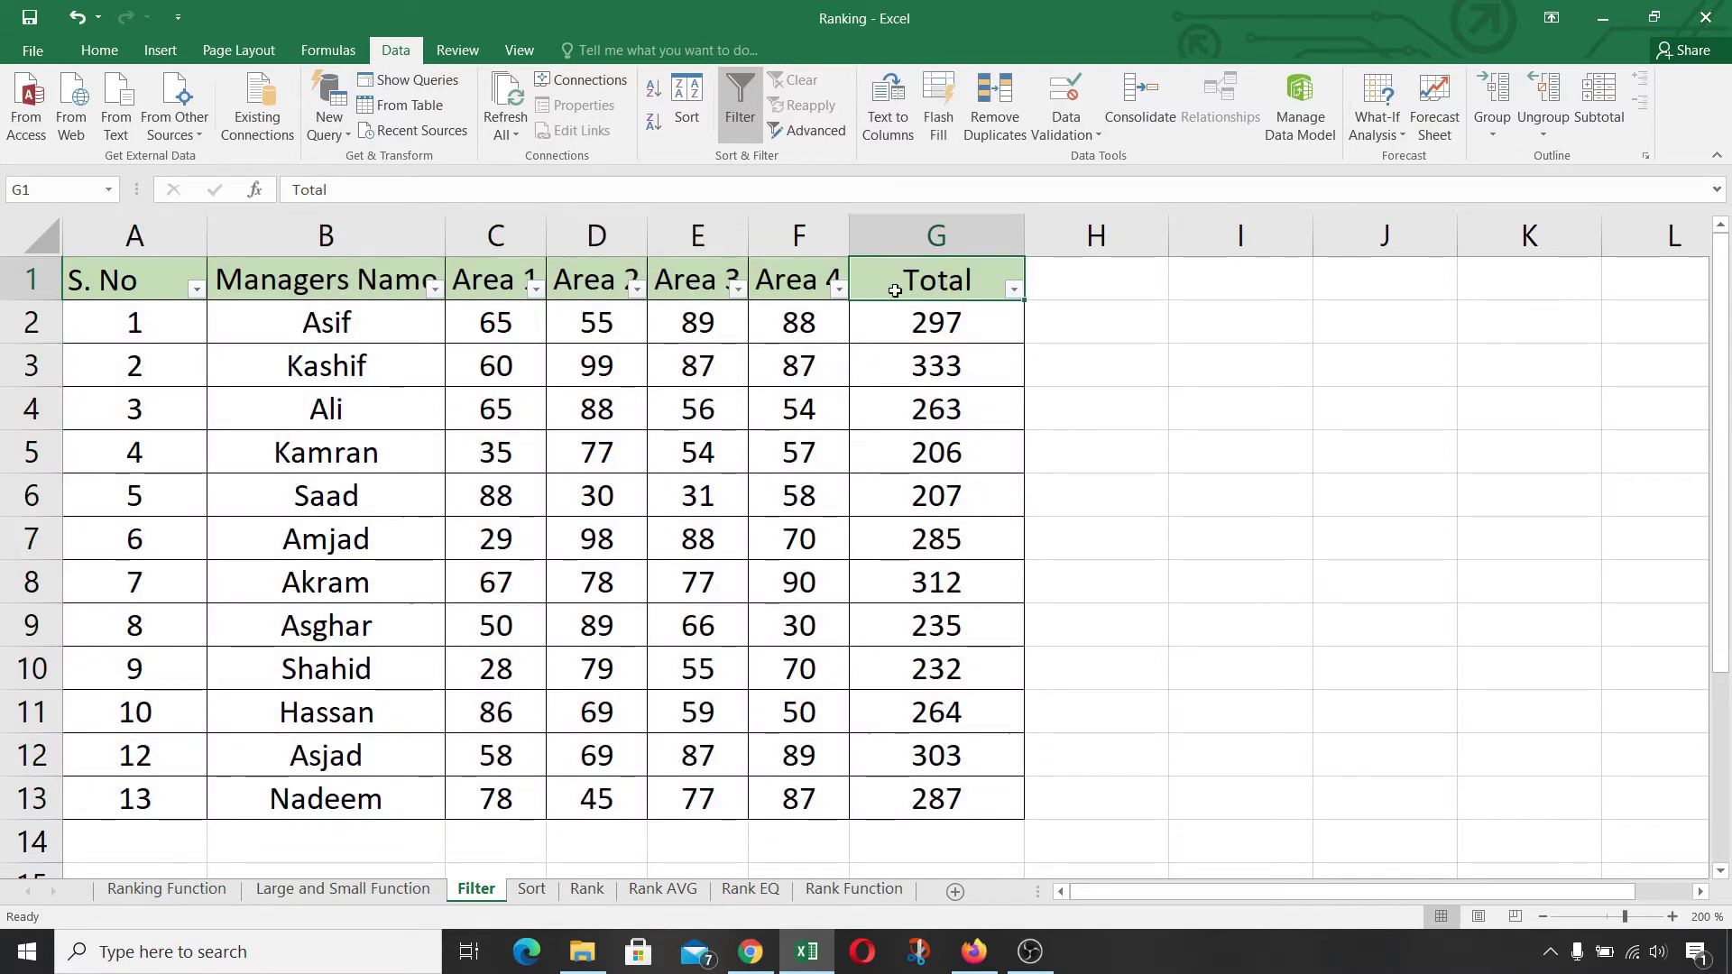
left_click(1014, 289)
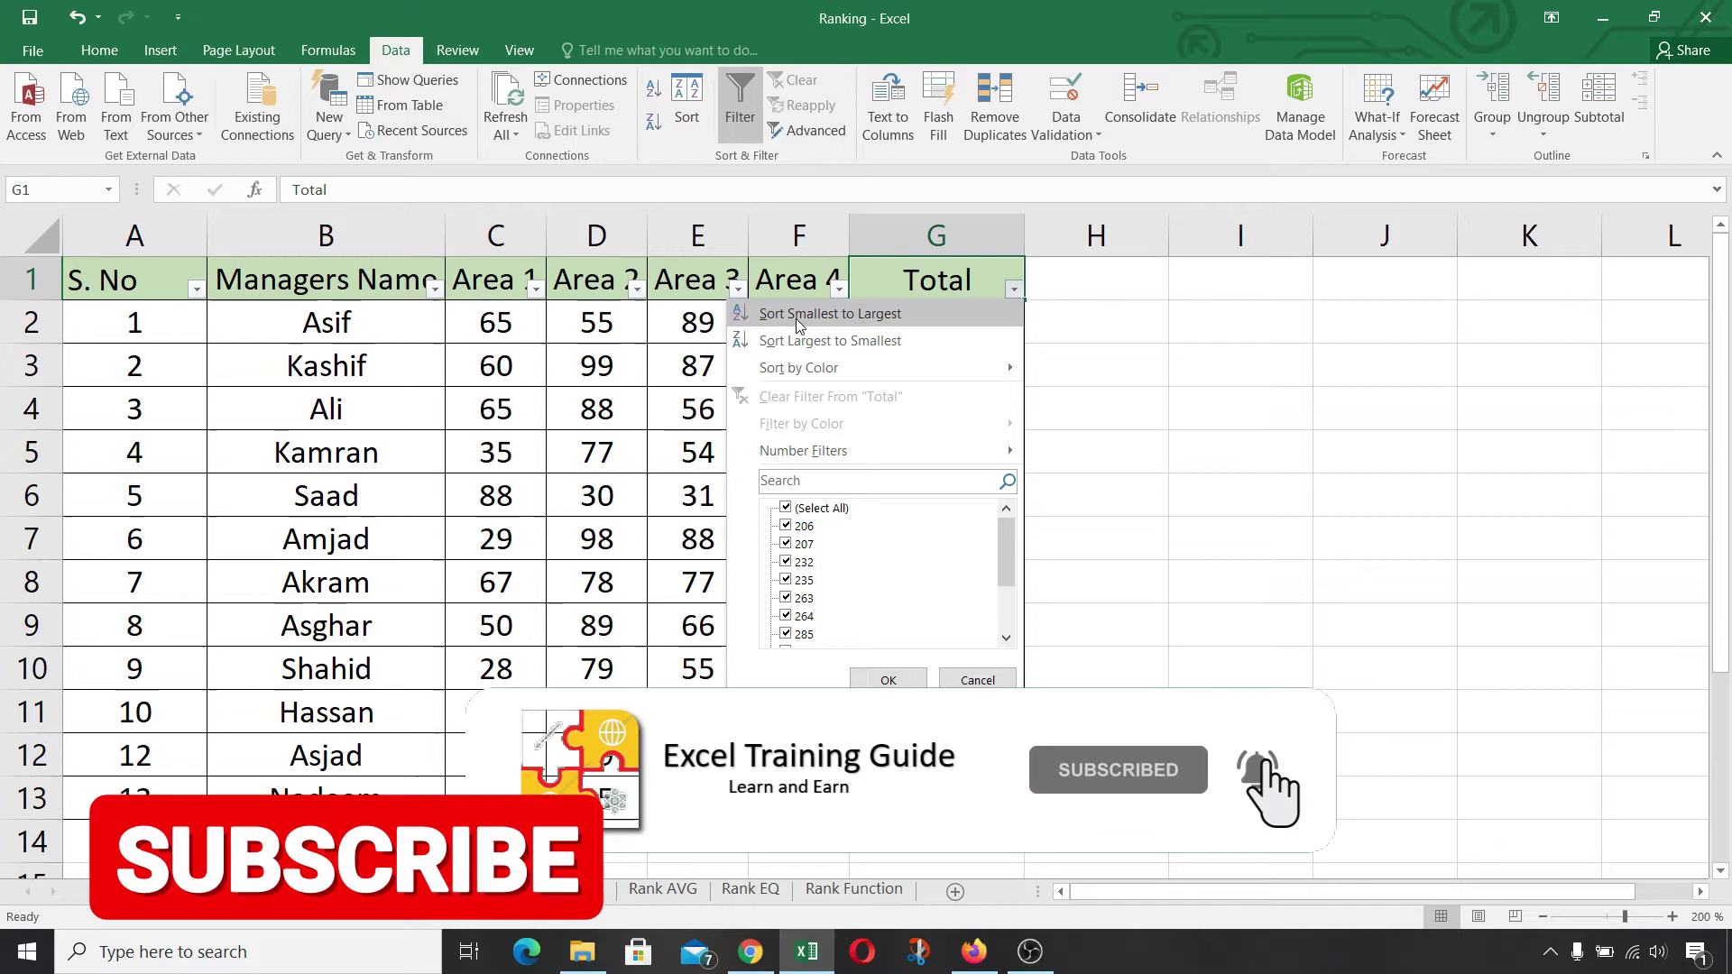
left_click(924, 322)
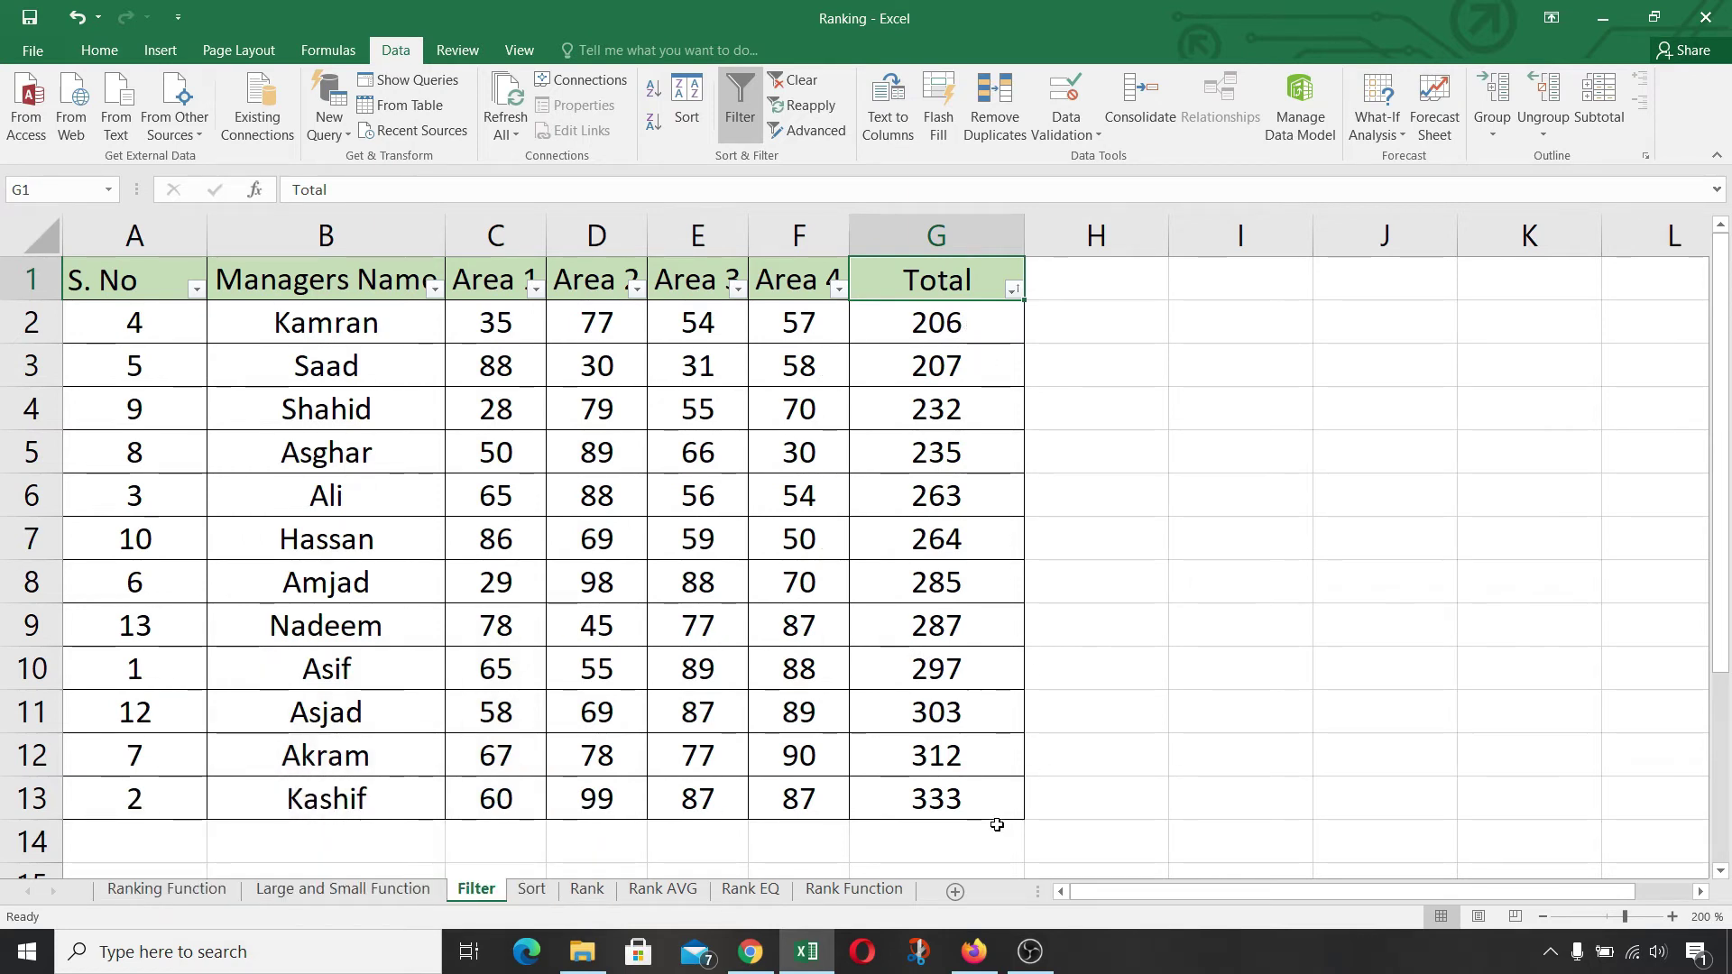
Sort the filtered table by the Total column from largest to smallest
left_click(1012, 288)
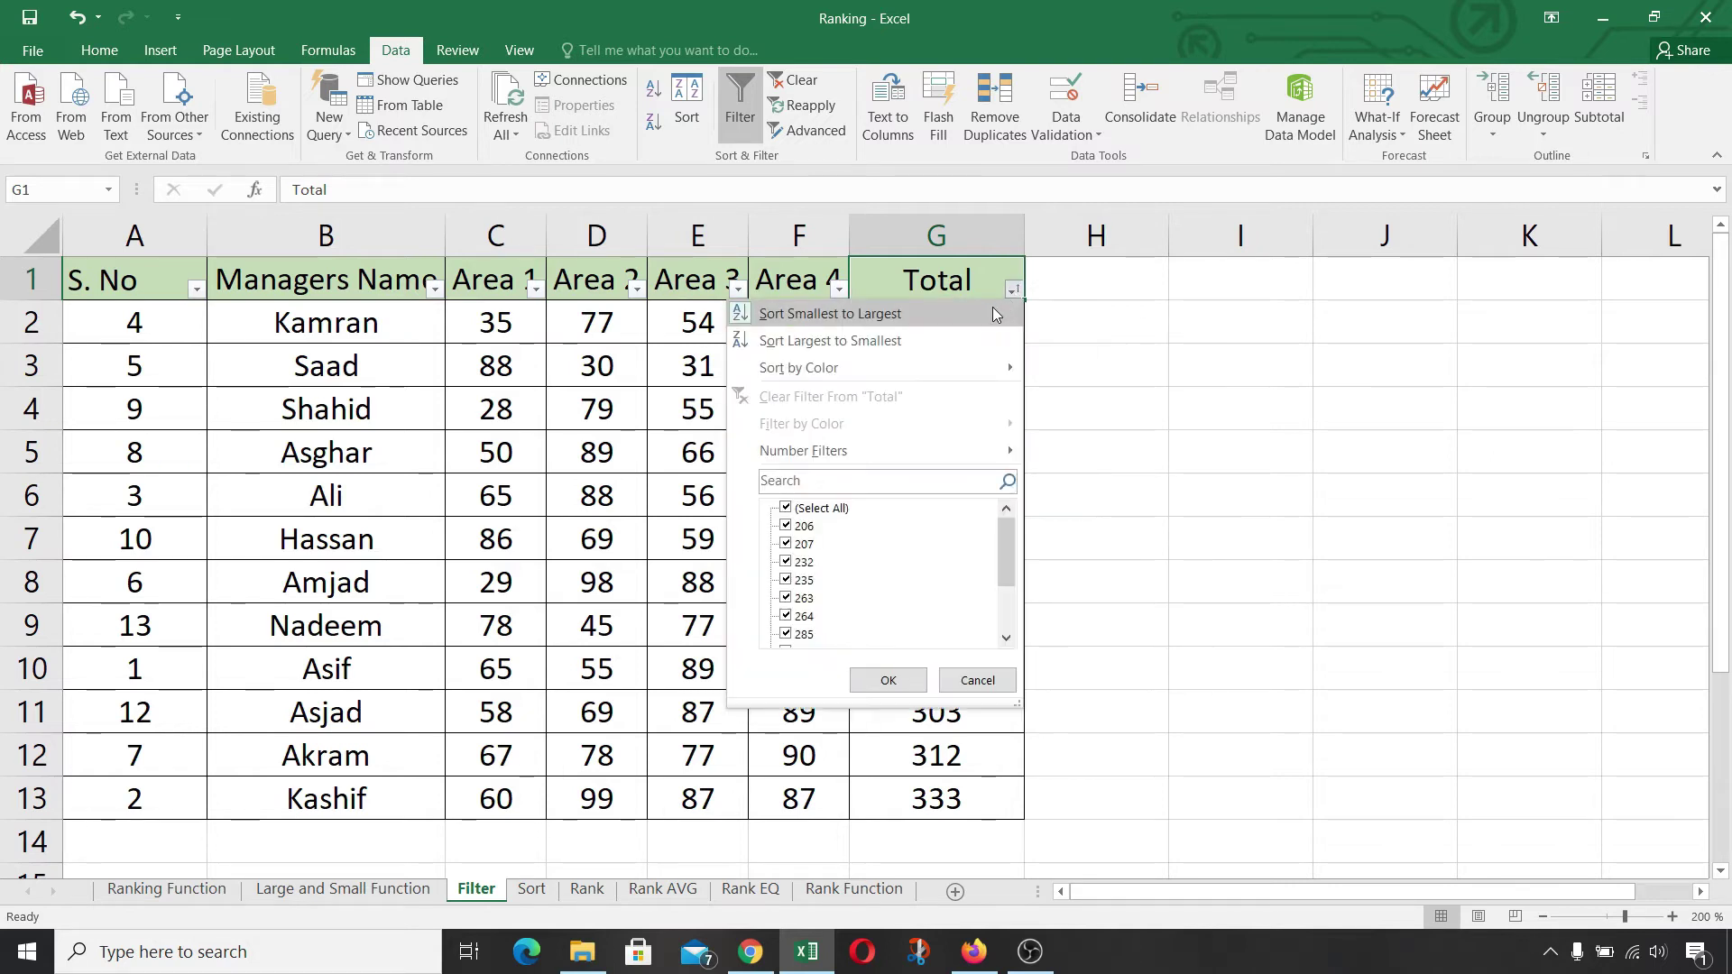
left_click(919, 341)
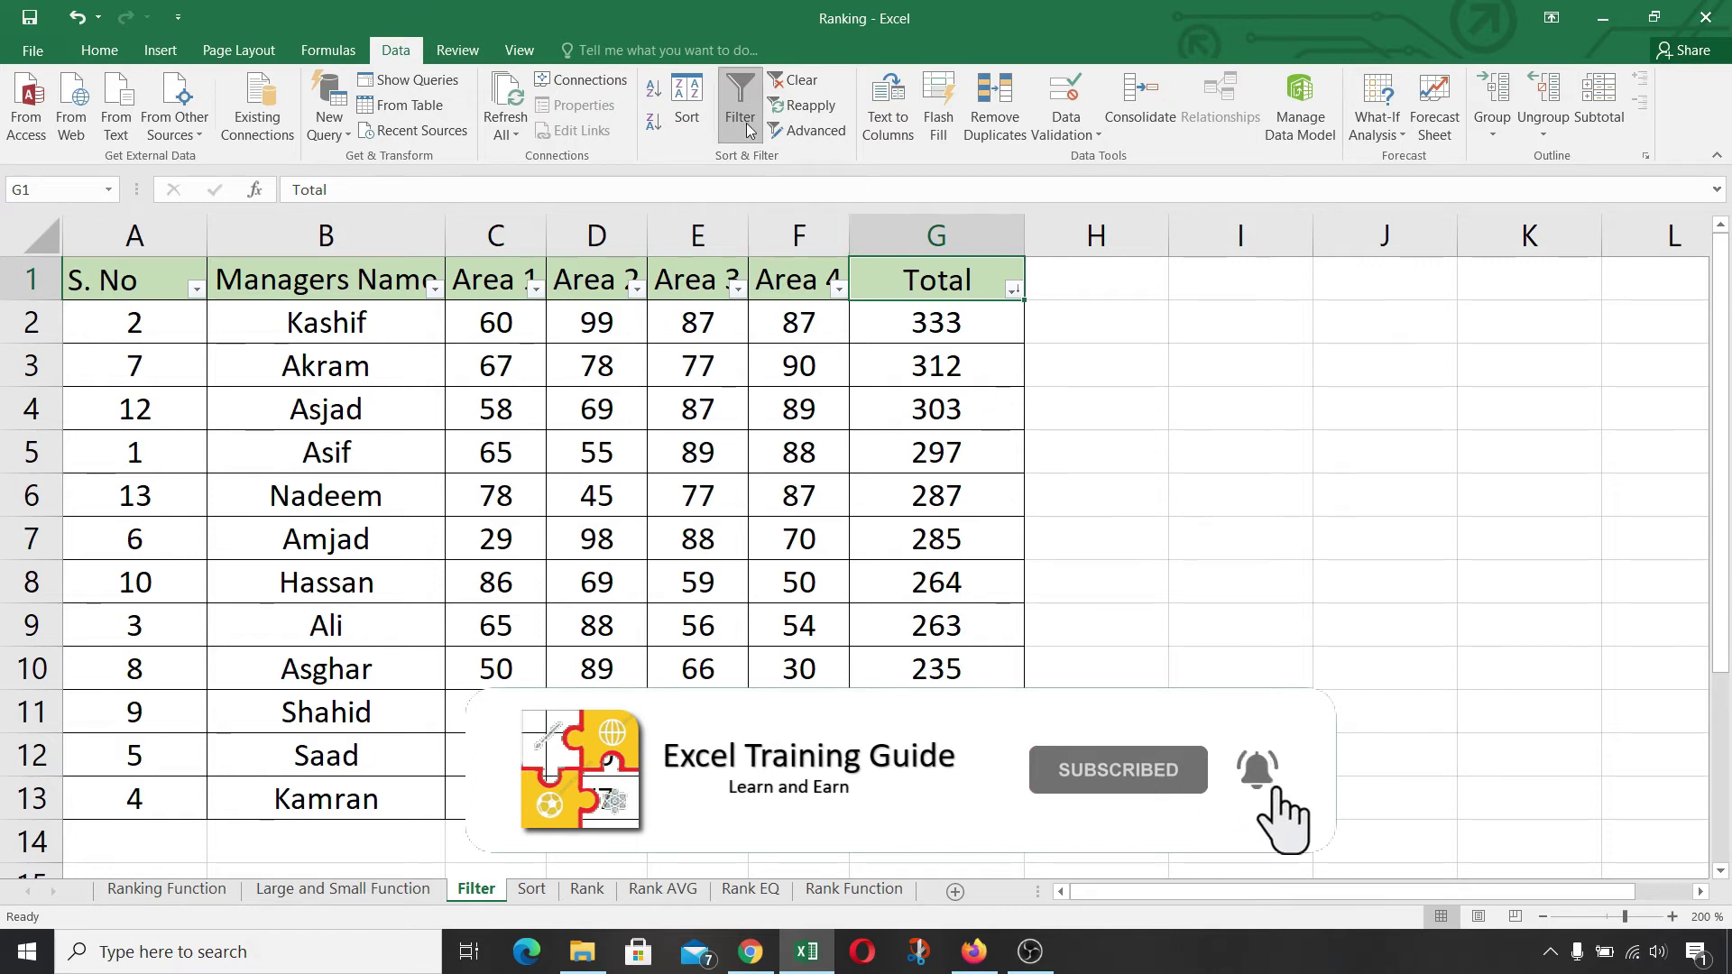
On the Sort sheet, sort the table by Total from smallest to largest, and again from largest to smallest
left_click(544, 893)
left_click(1012, 342)
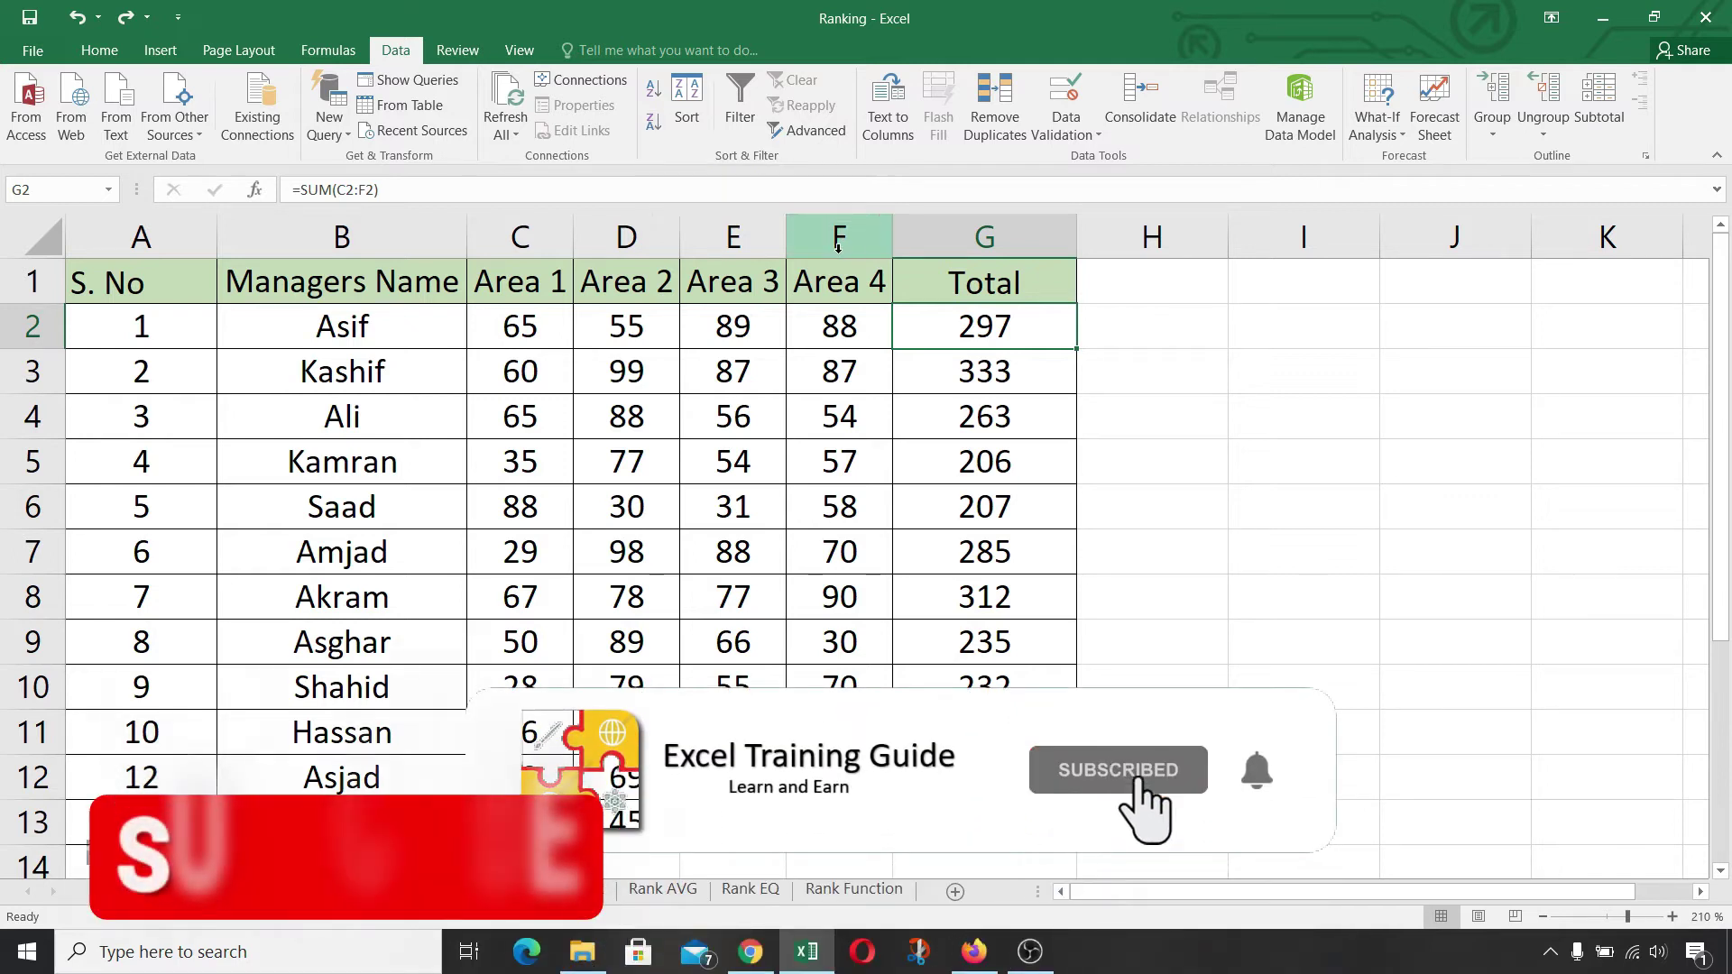
left_click(653, 98)
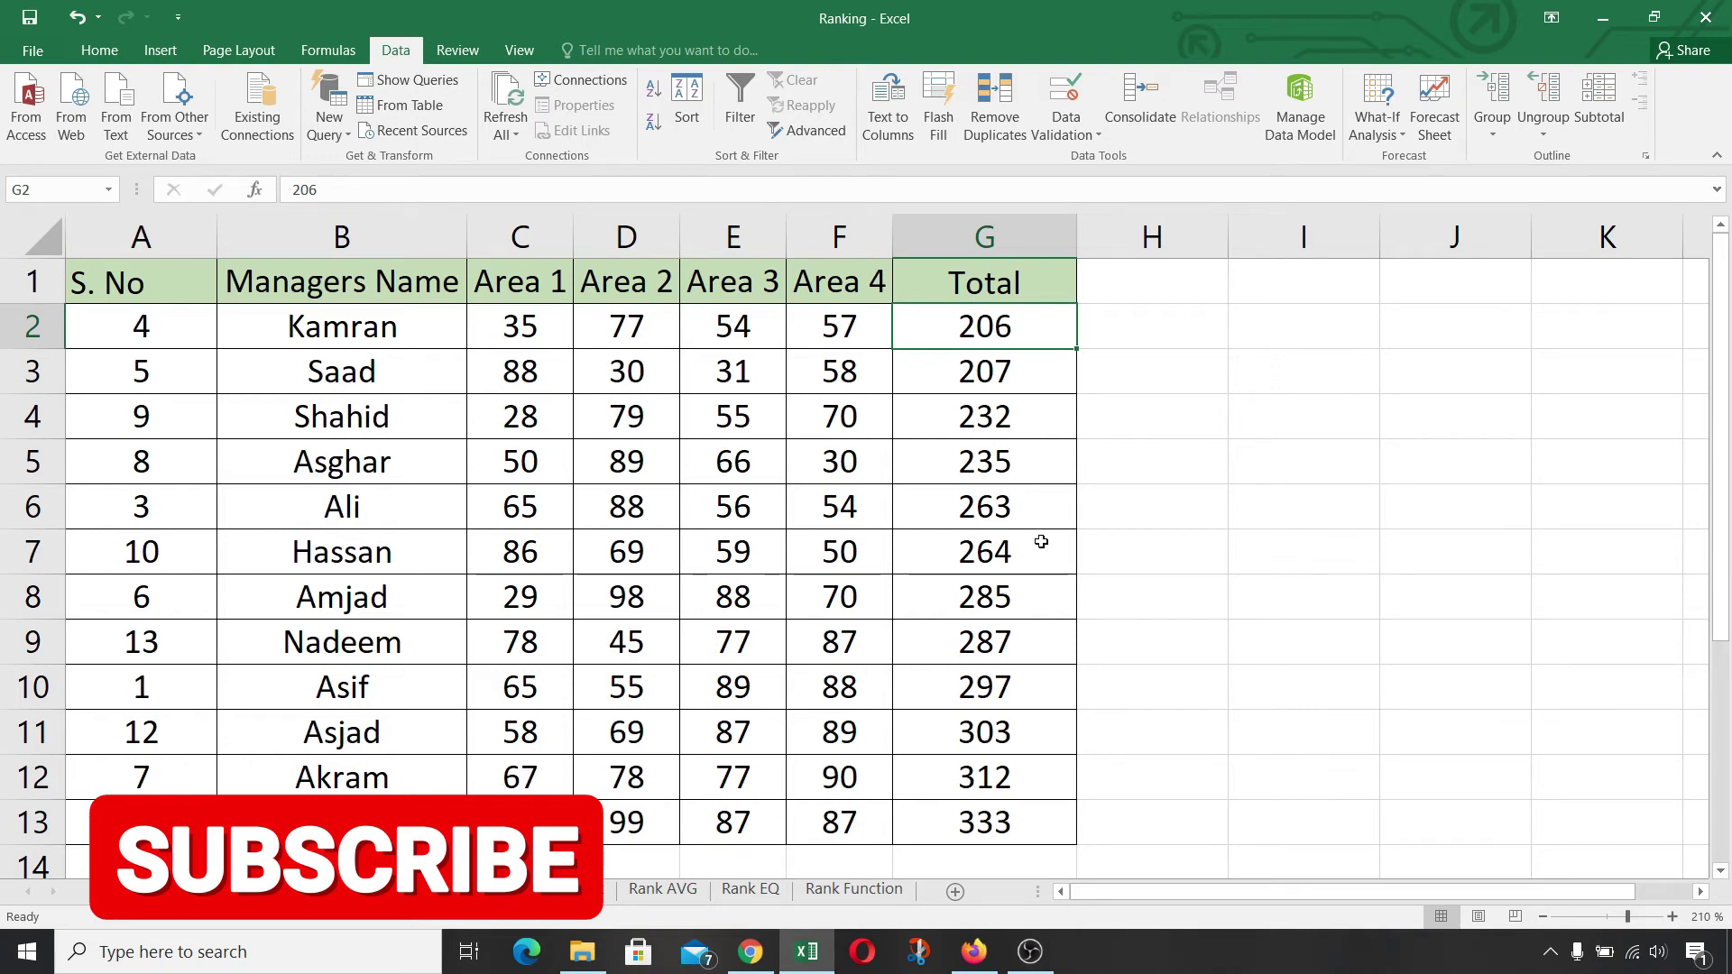
left_click(653, 123)
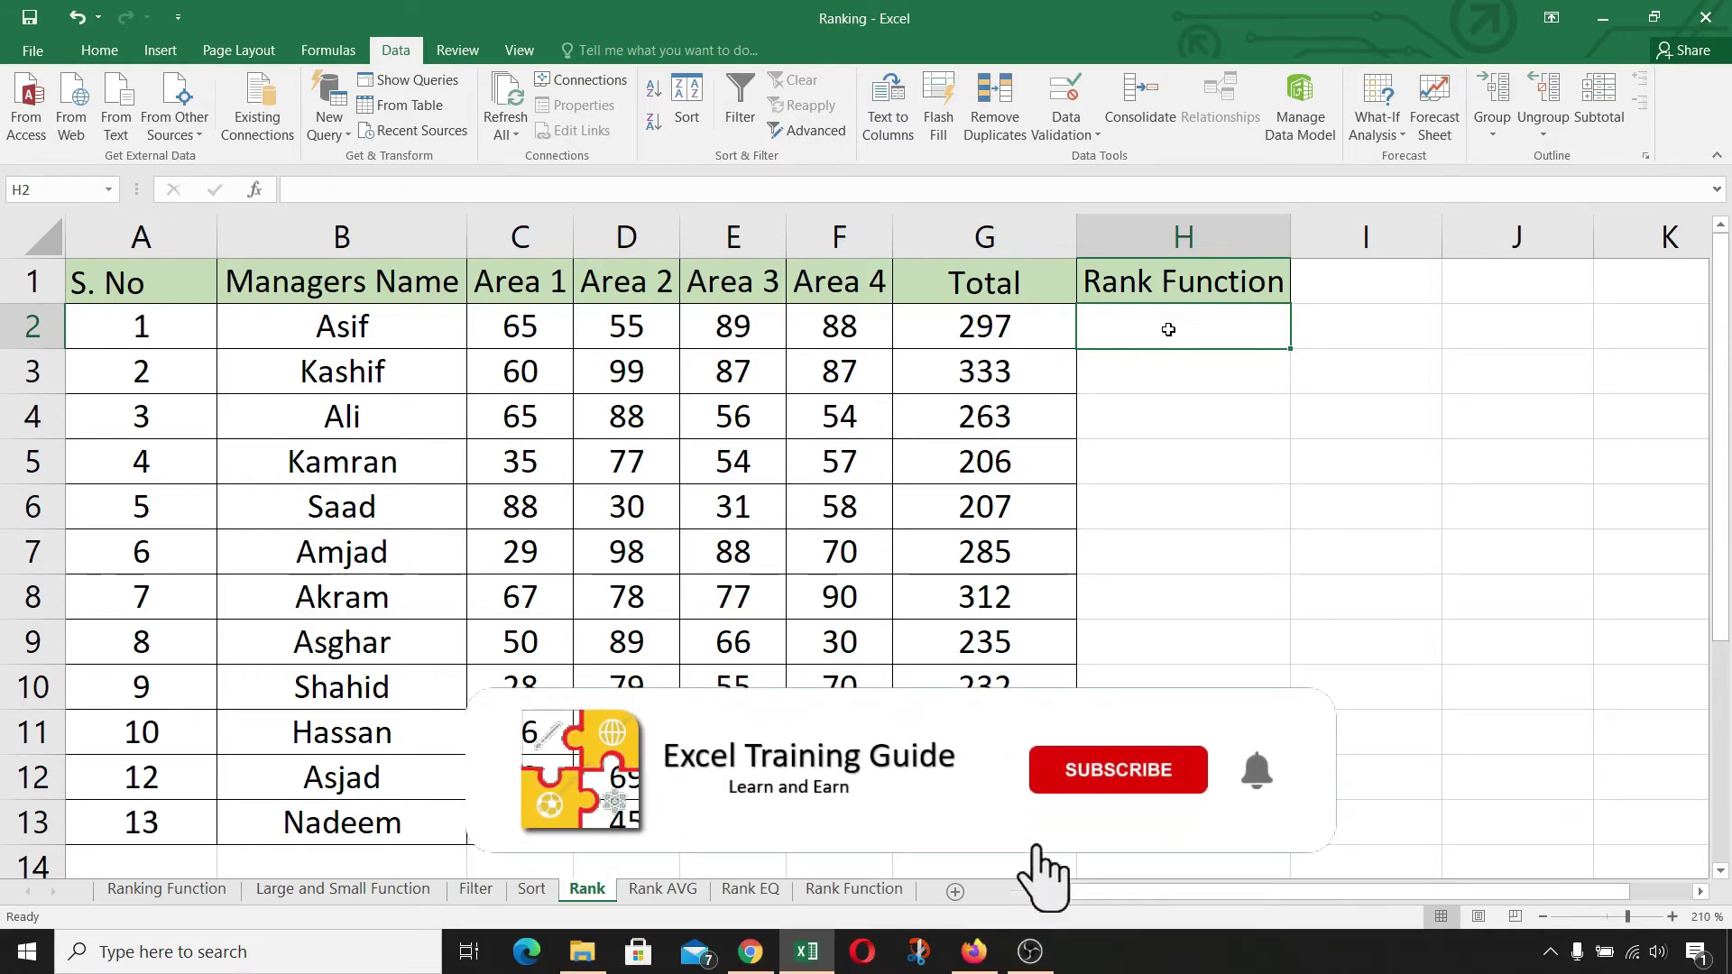
On the Rank sheet, enter =RANK(G2,$G$2:$G$13) in cell H2 to rank the first manager's total
type("=rank")
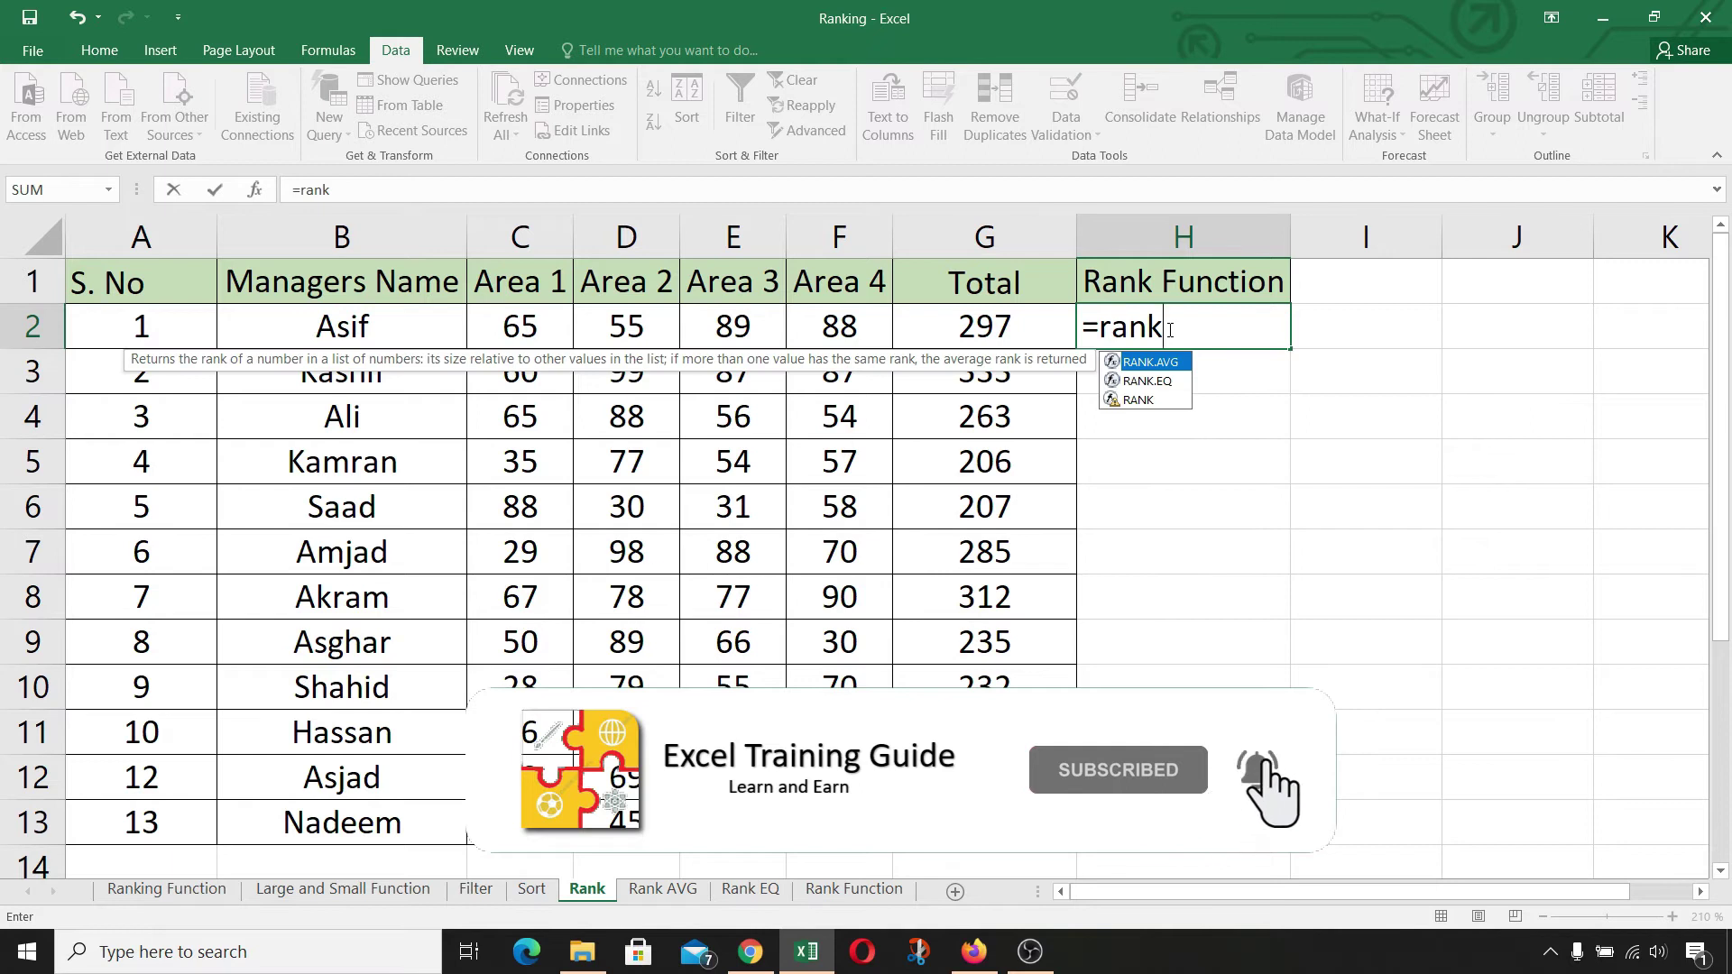
left_click(1152, 405)
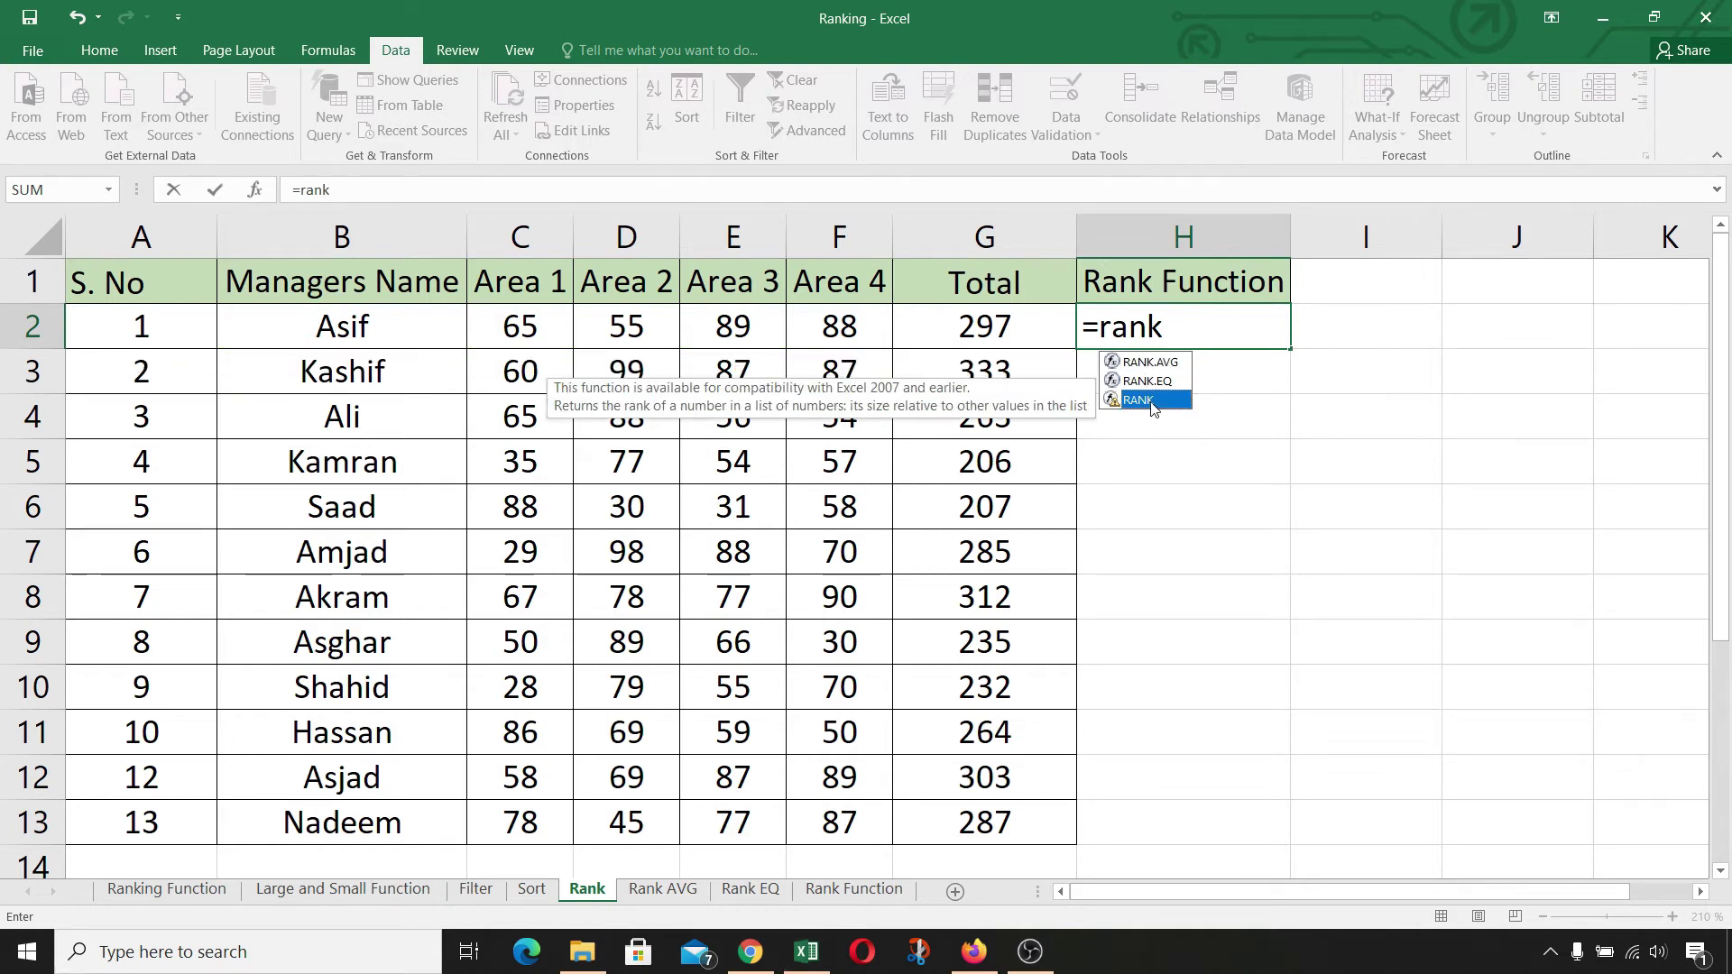
double_click(1154, 401)
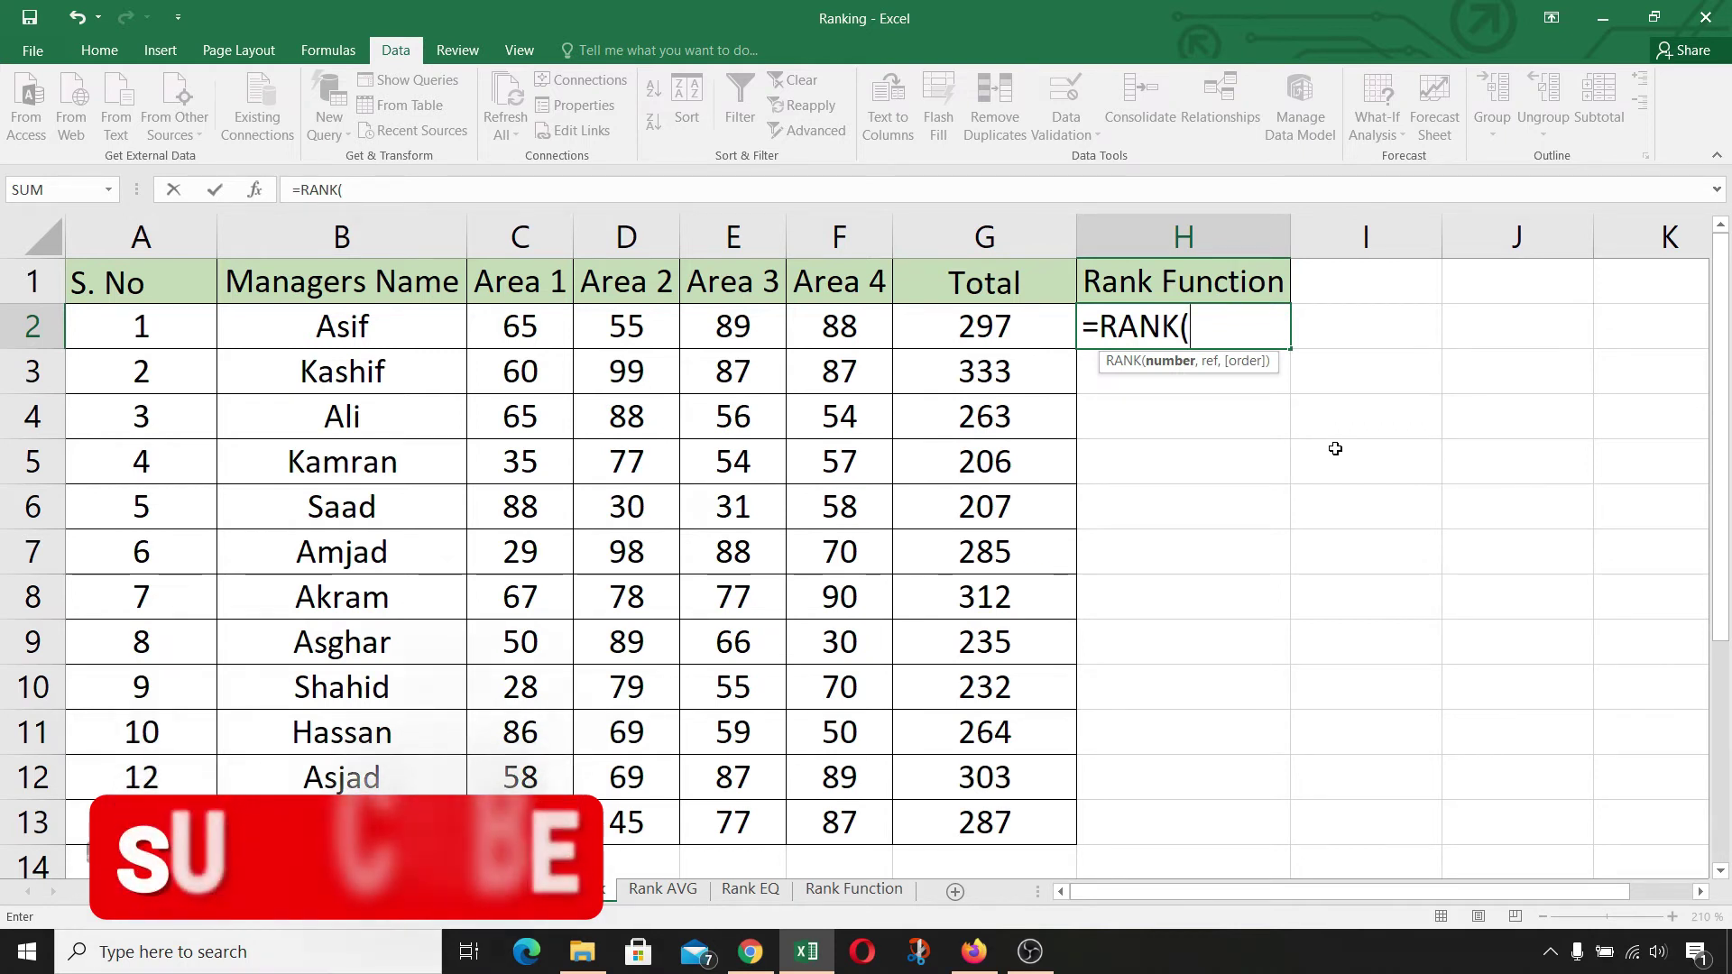
left_click(1045, 332)
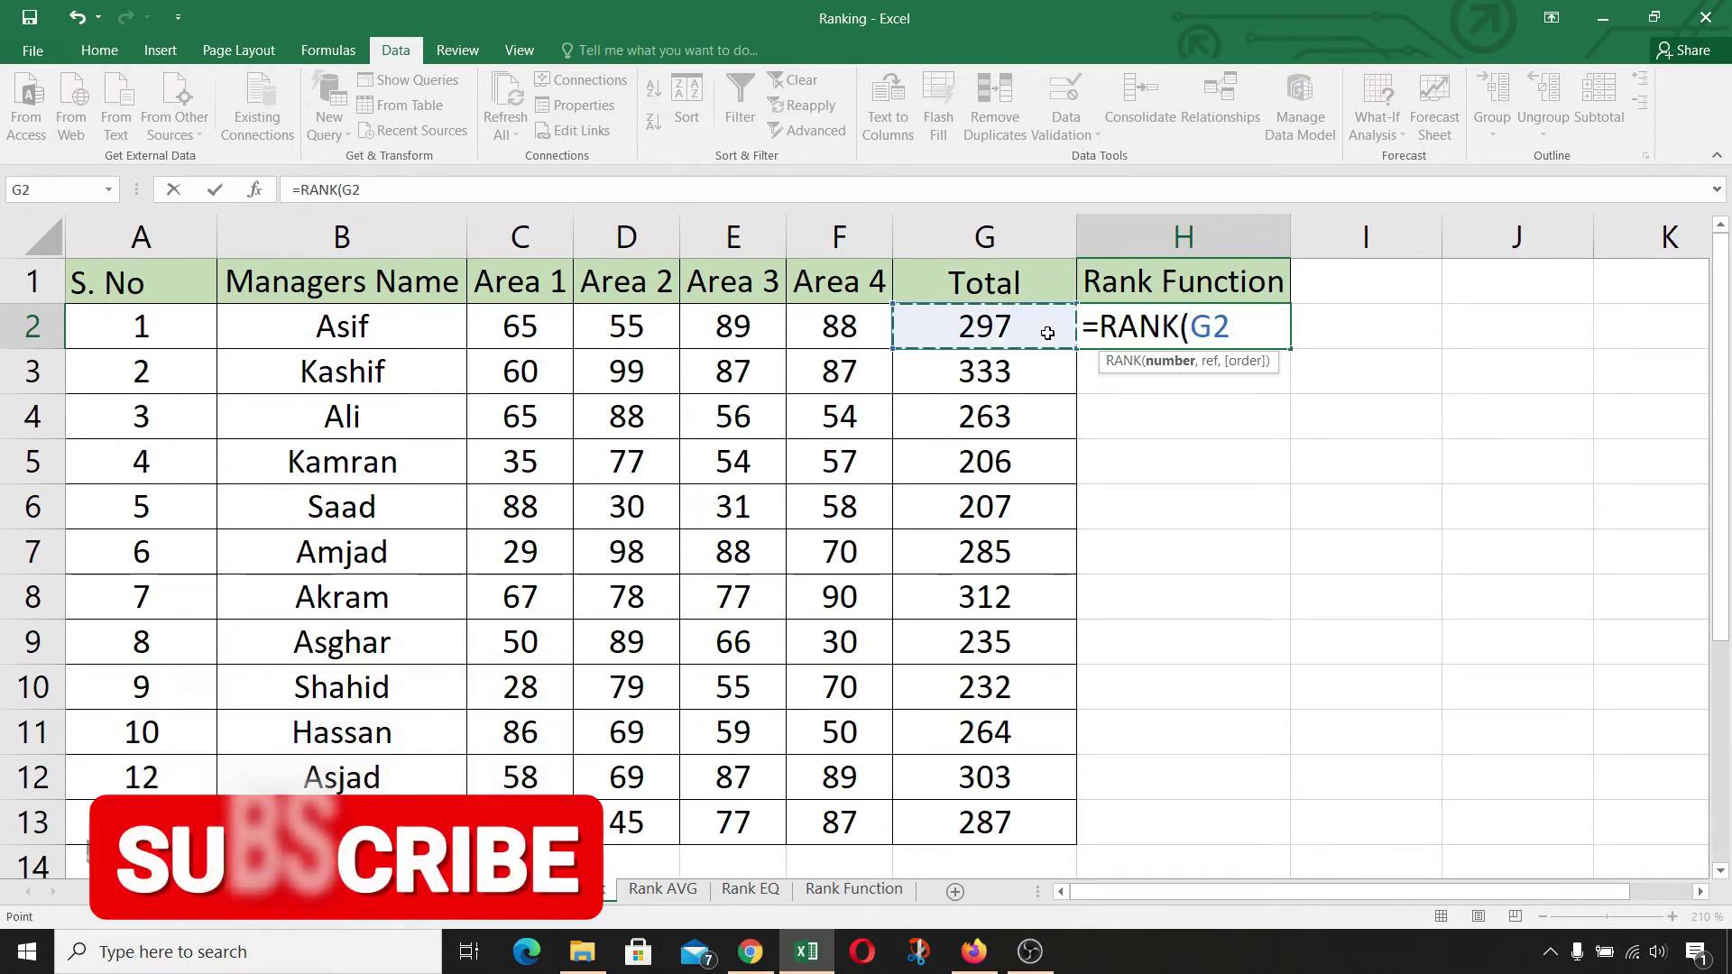
type(",")
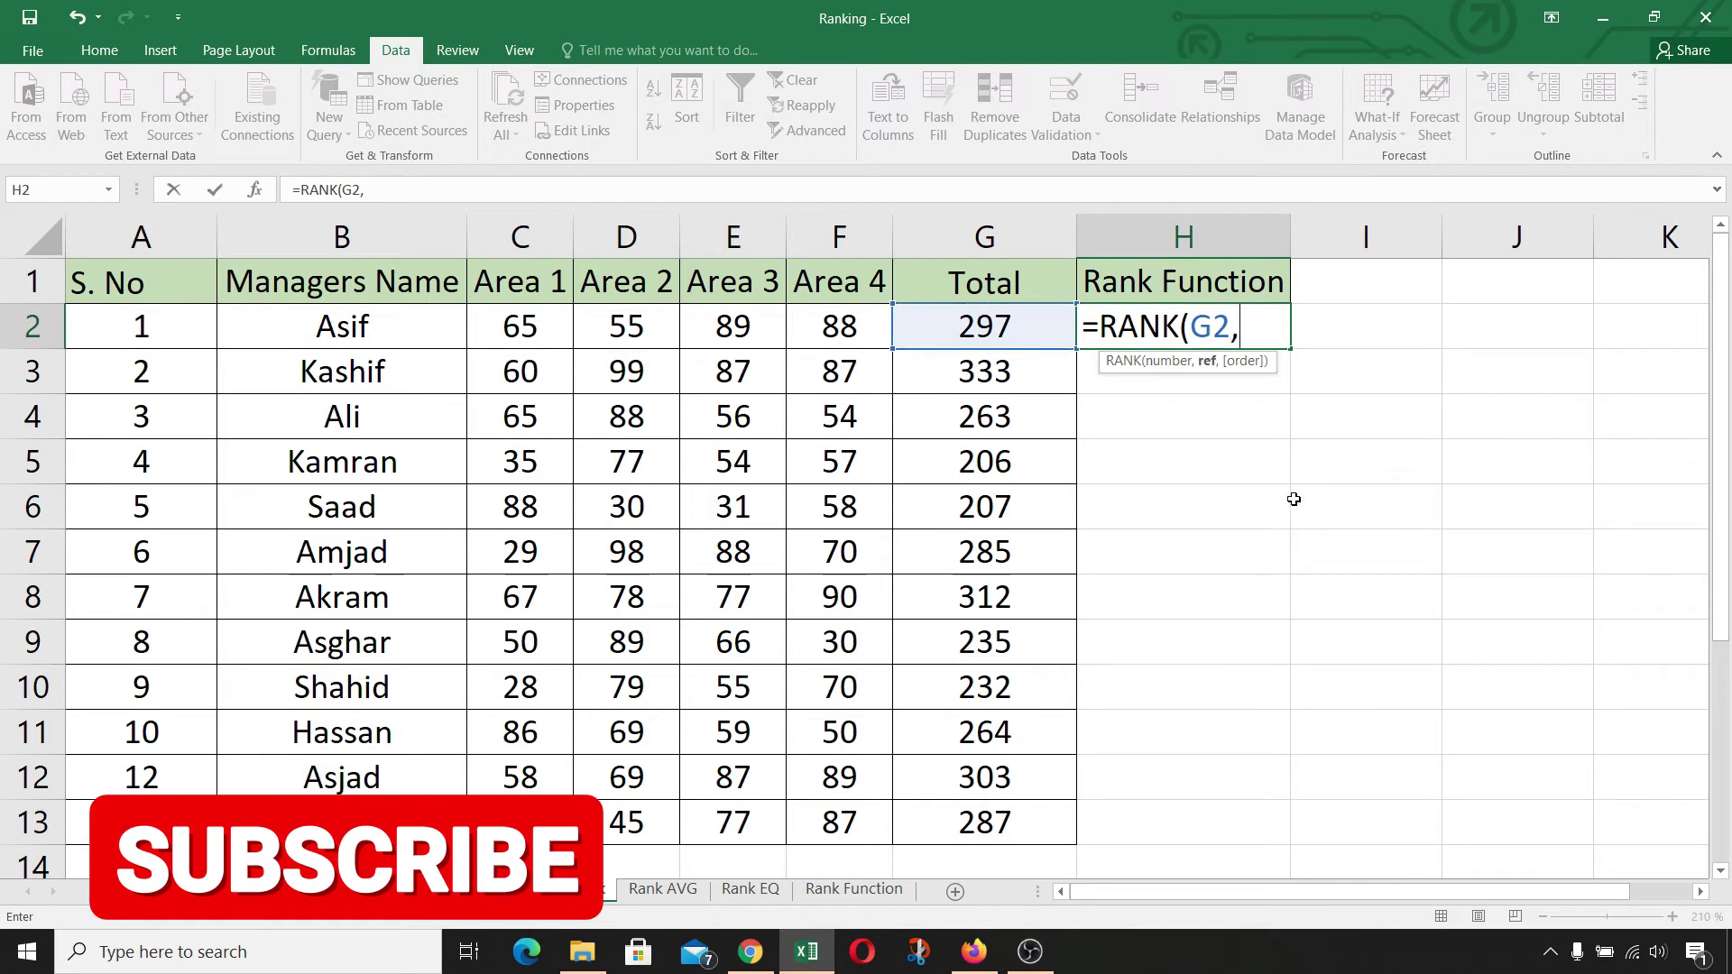
left_click_drag(1019, 327, 999, 826)
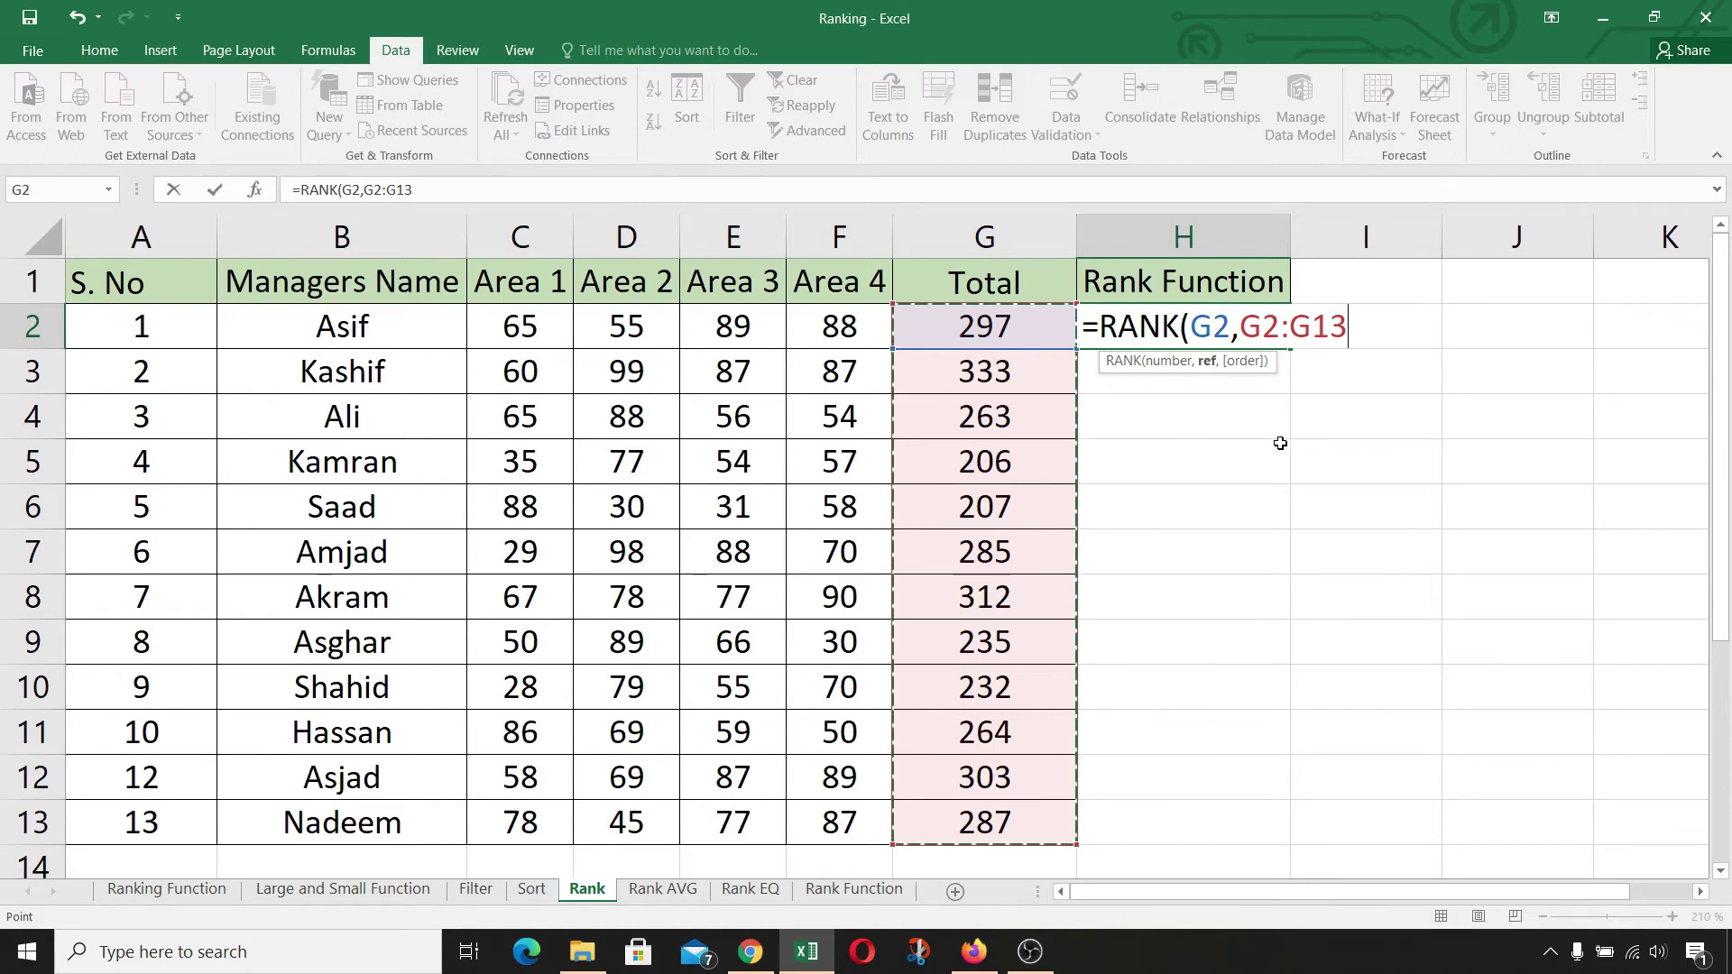
key("F4")
key("Return")
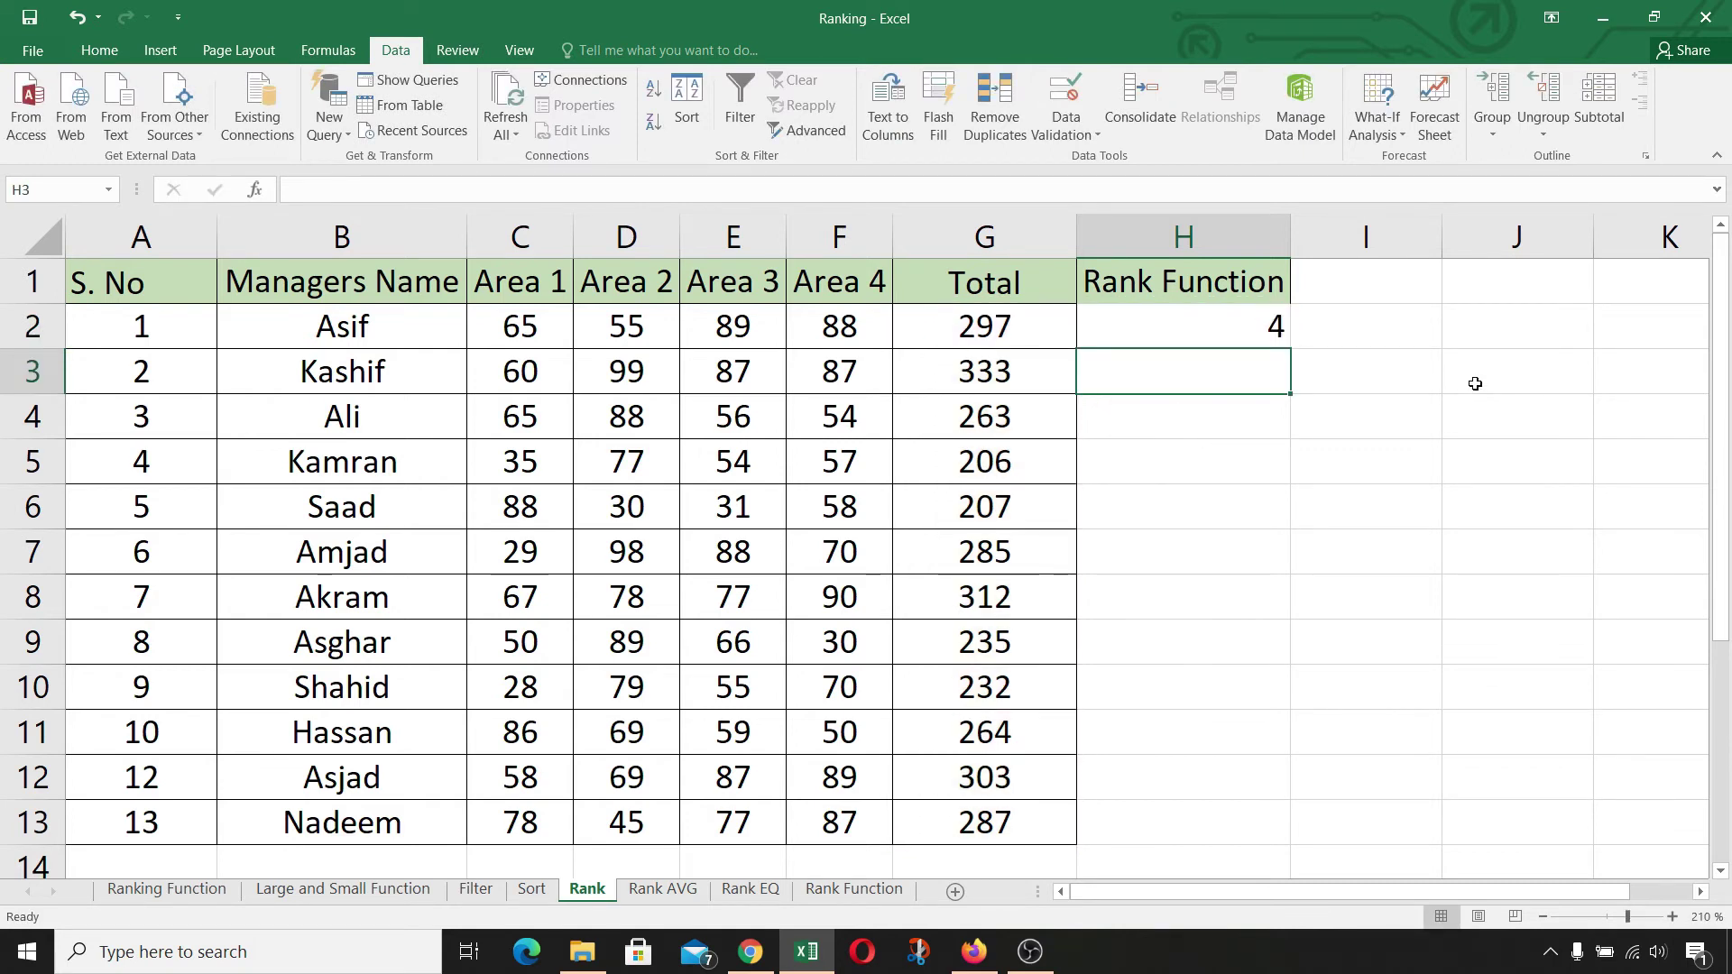
Fill the RANK formula from H2 down through H13 and check the formulas in H3 and H8
left_click(1262, 315)
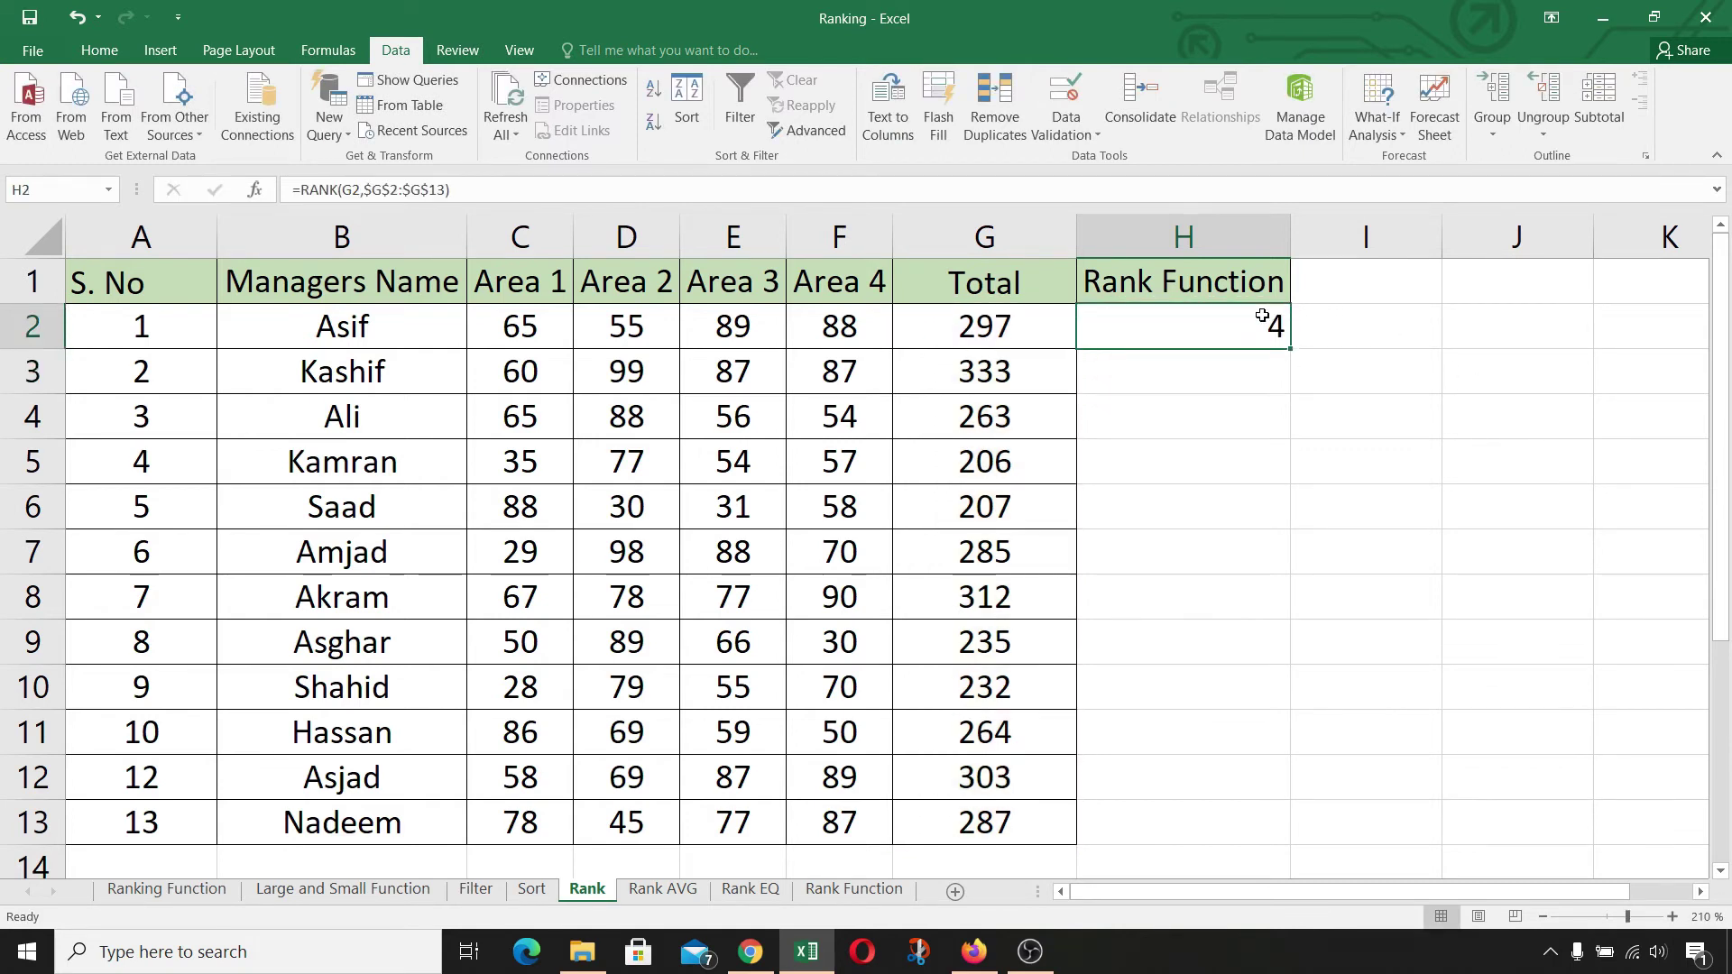
double_click(1286, 354)
left_click(1277, 370)
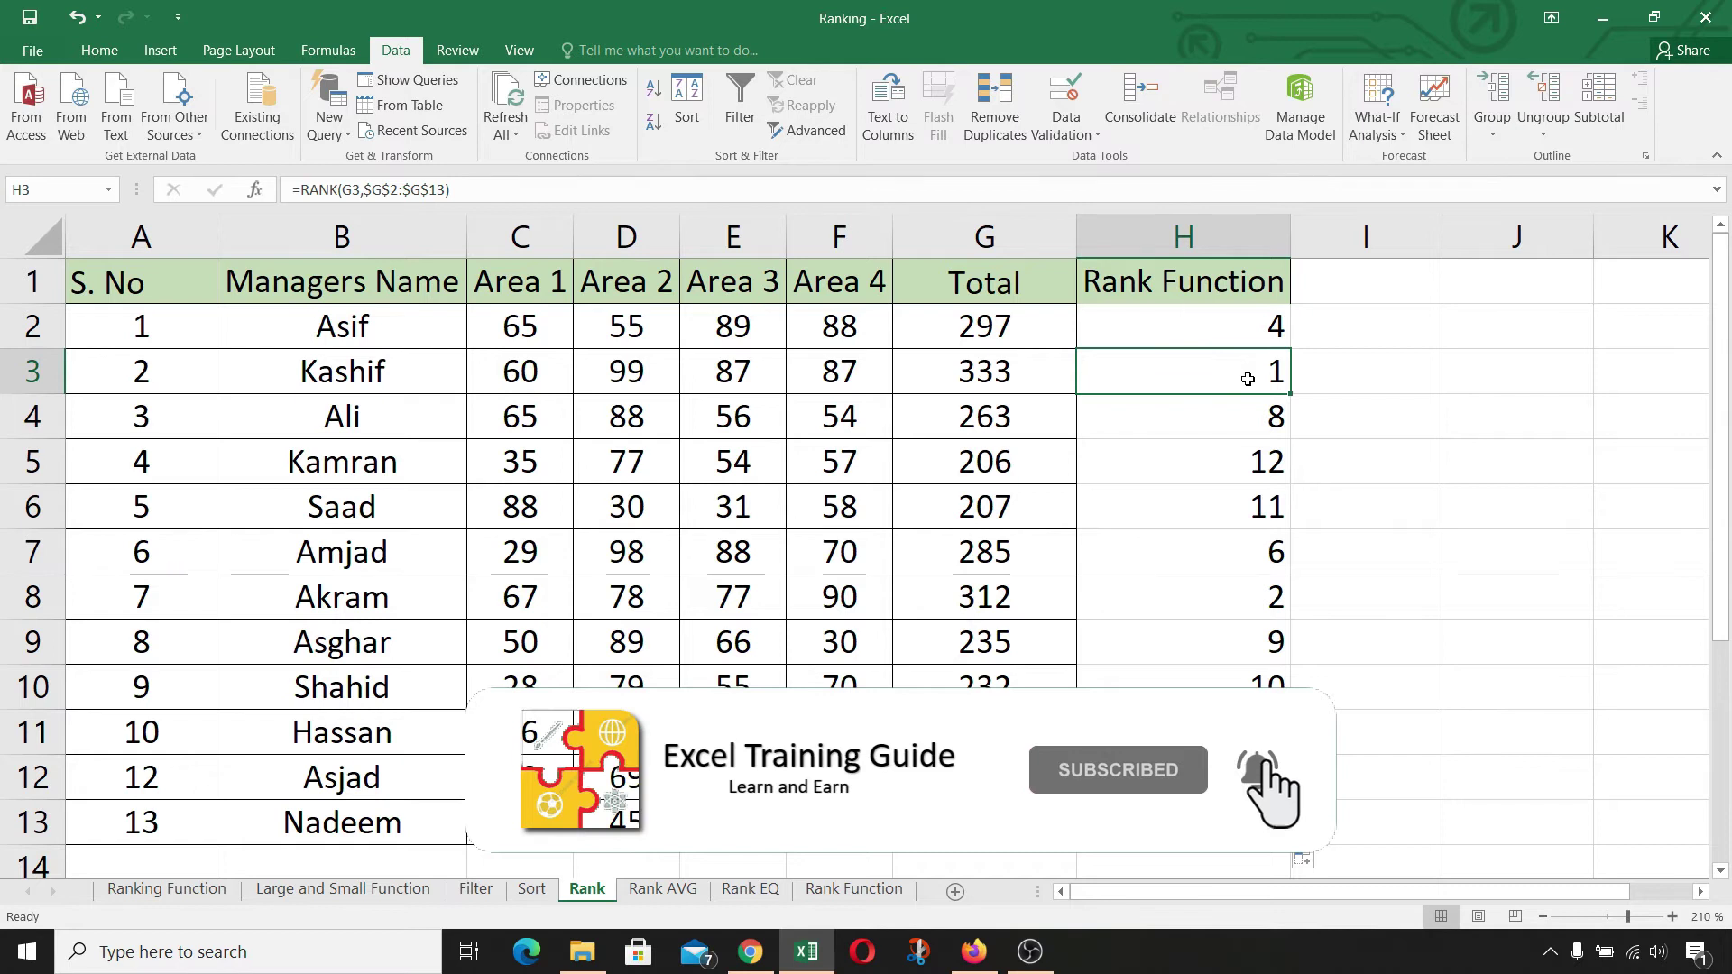
left_click(1236, 591)
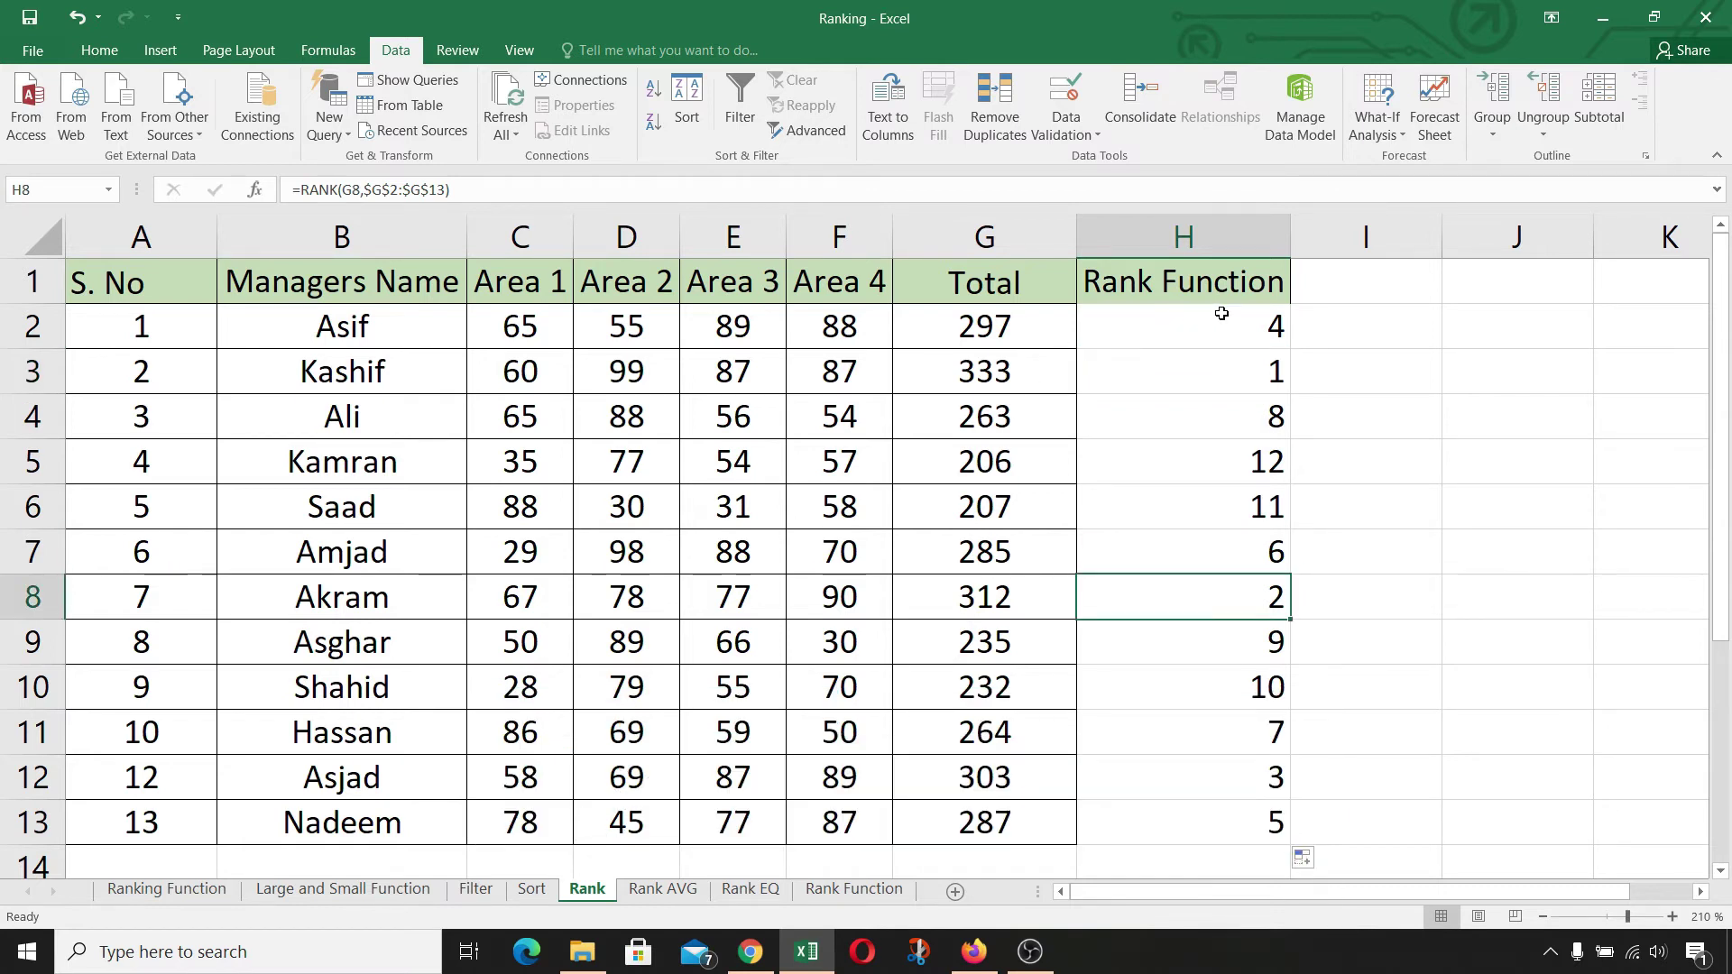
left_click_drag(1223, 318, 1283, 823)
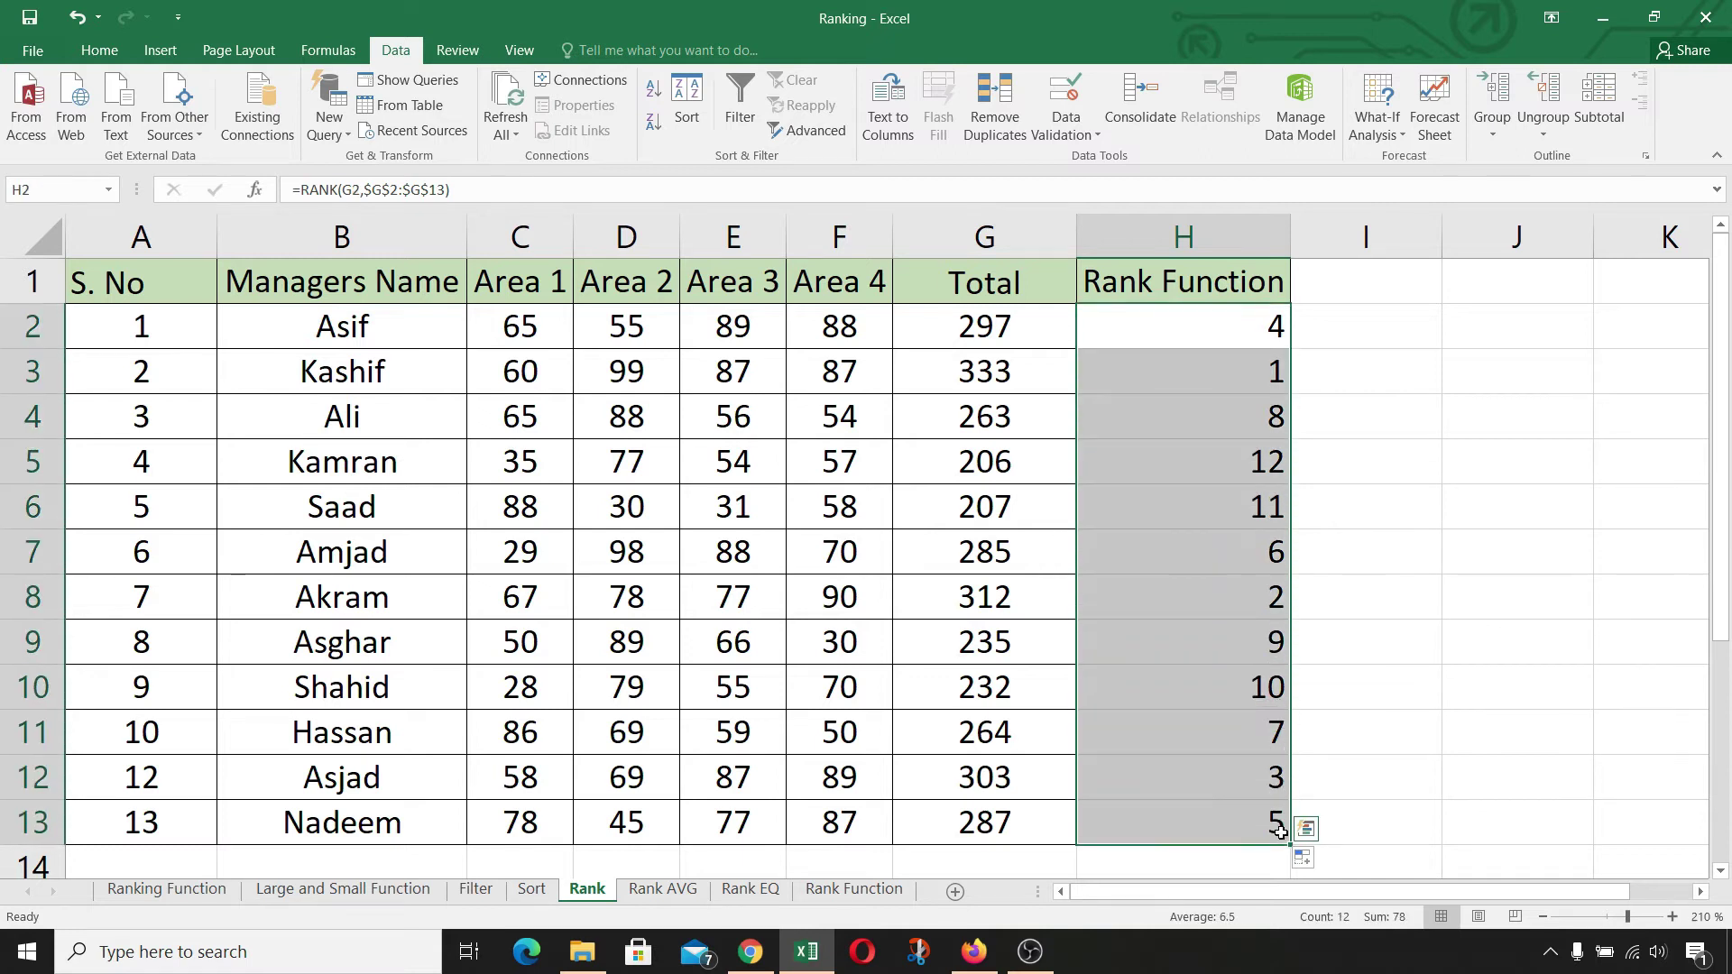
left_click(1231, 331)
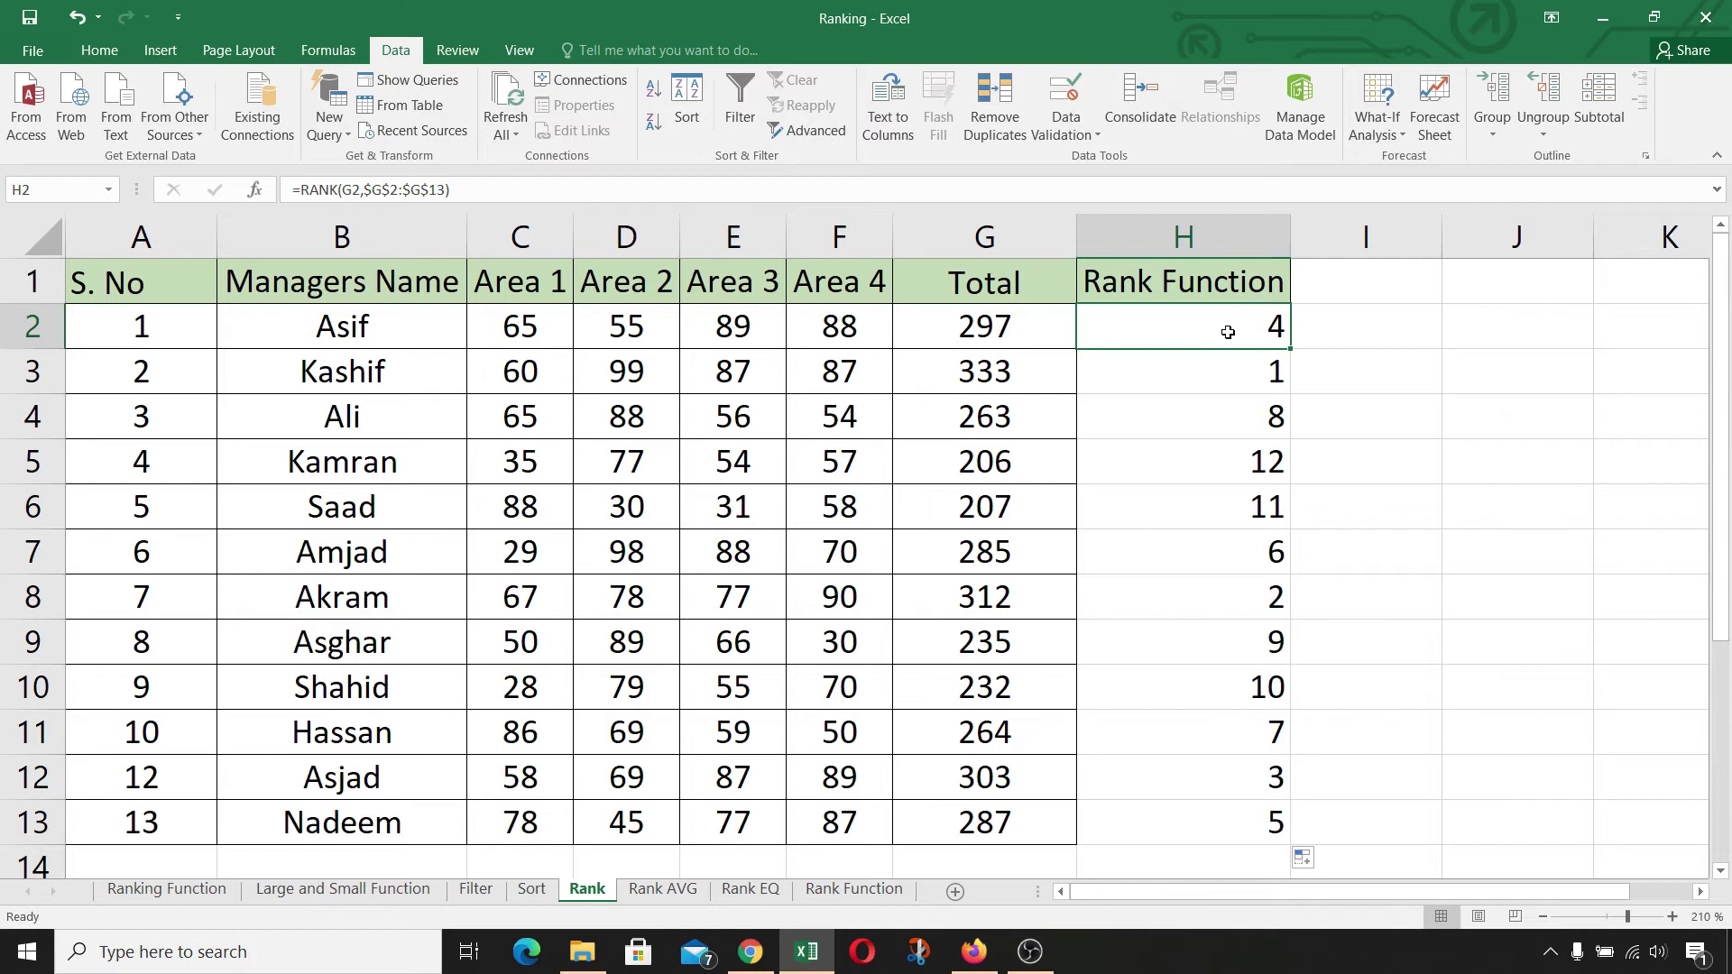
On the Rank AVG sheet, enter =RANK.AVG(G2,$G$2:$G$13) in cell H2
left_click(665, 891)
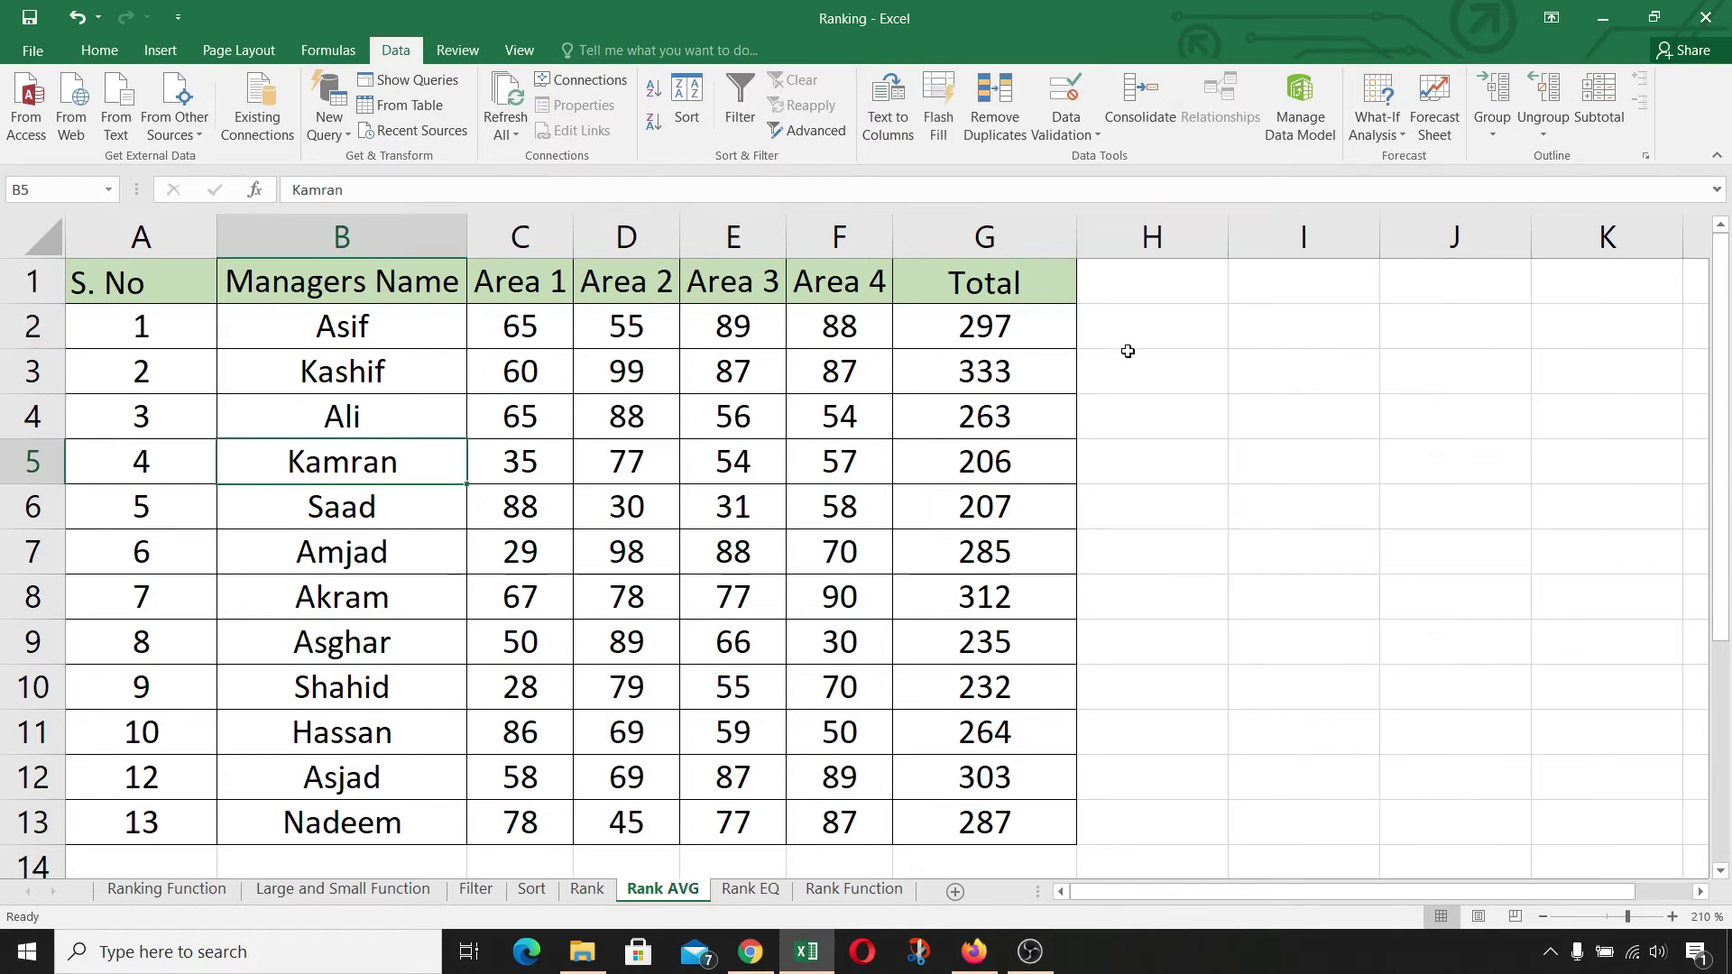
left_click(1138, 299)
left_click(1177, 332)
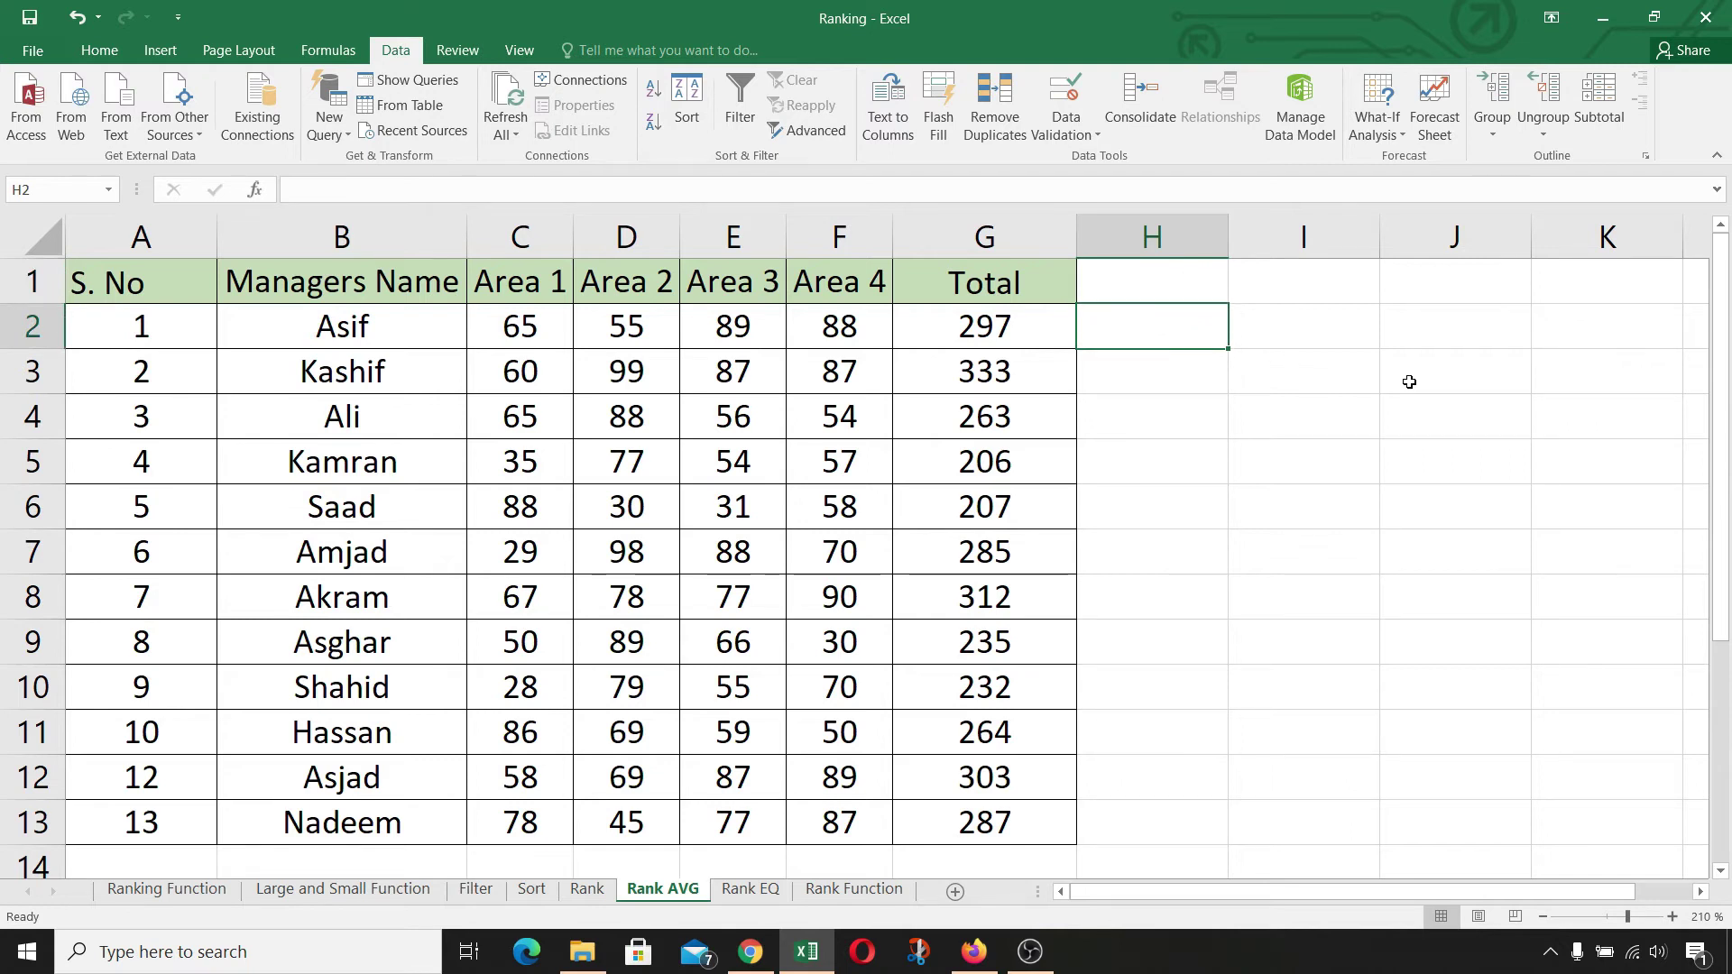
type("=Rank")
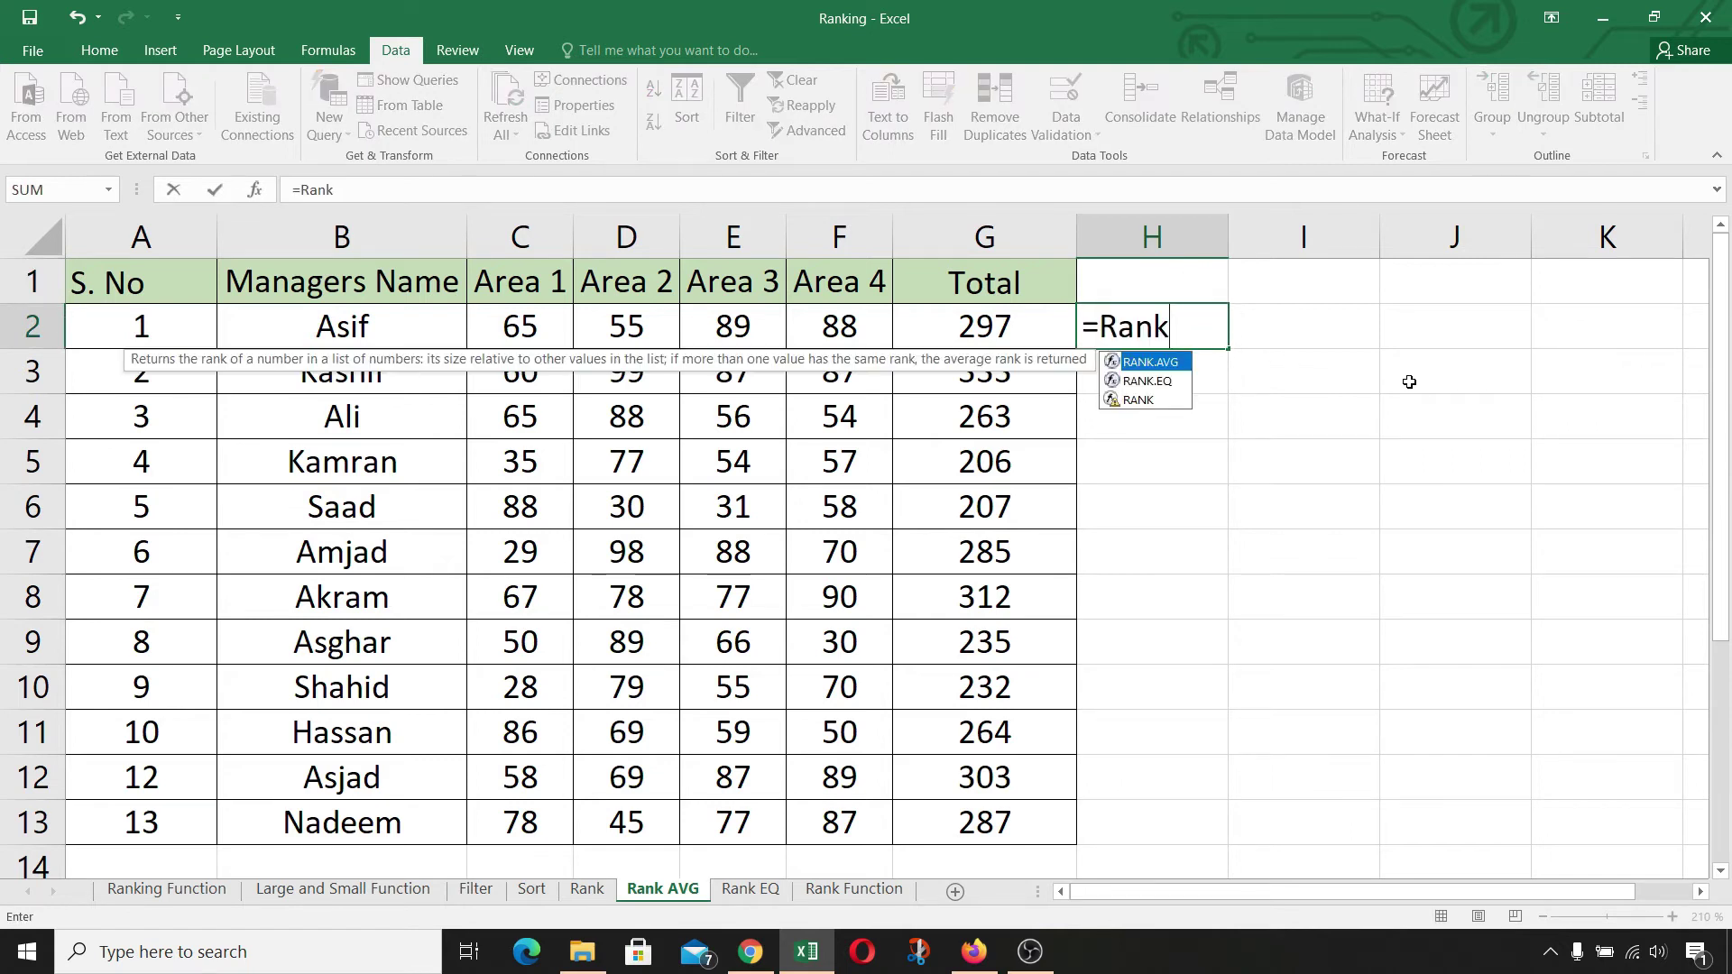
key("Tab")
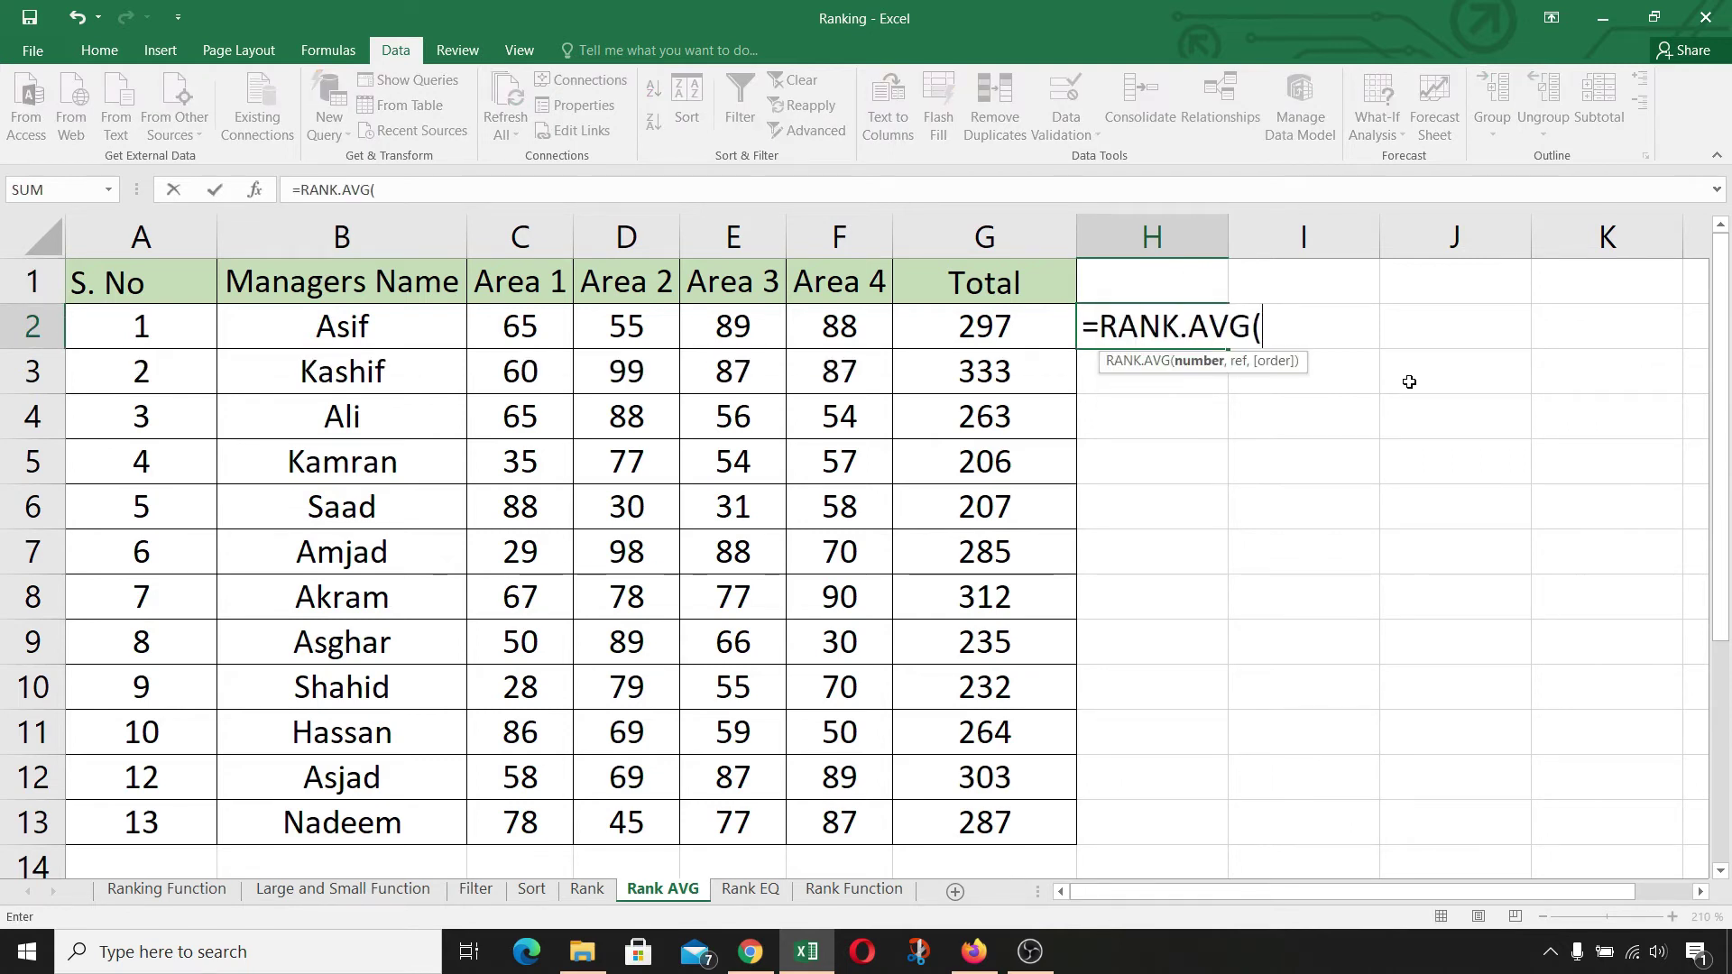
left_click(1029, 326)
type(",")
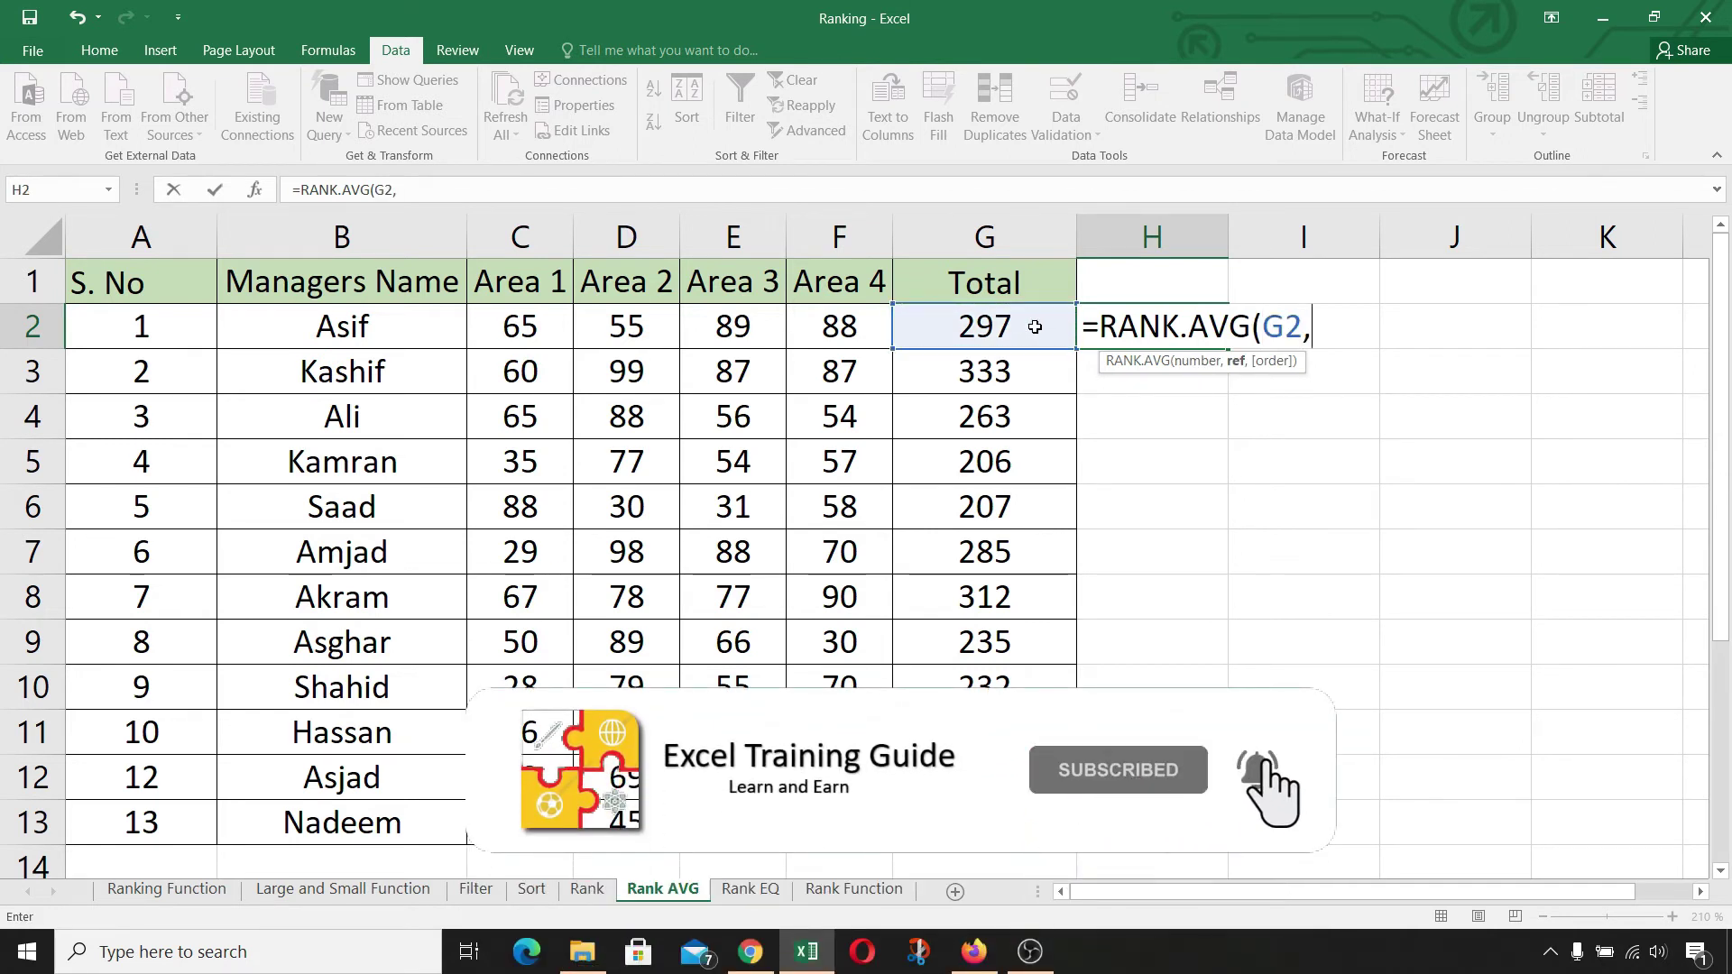
left_click(1034, 326)
key("ctrl+shift+Down")
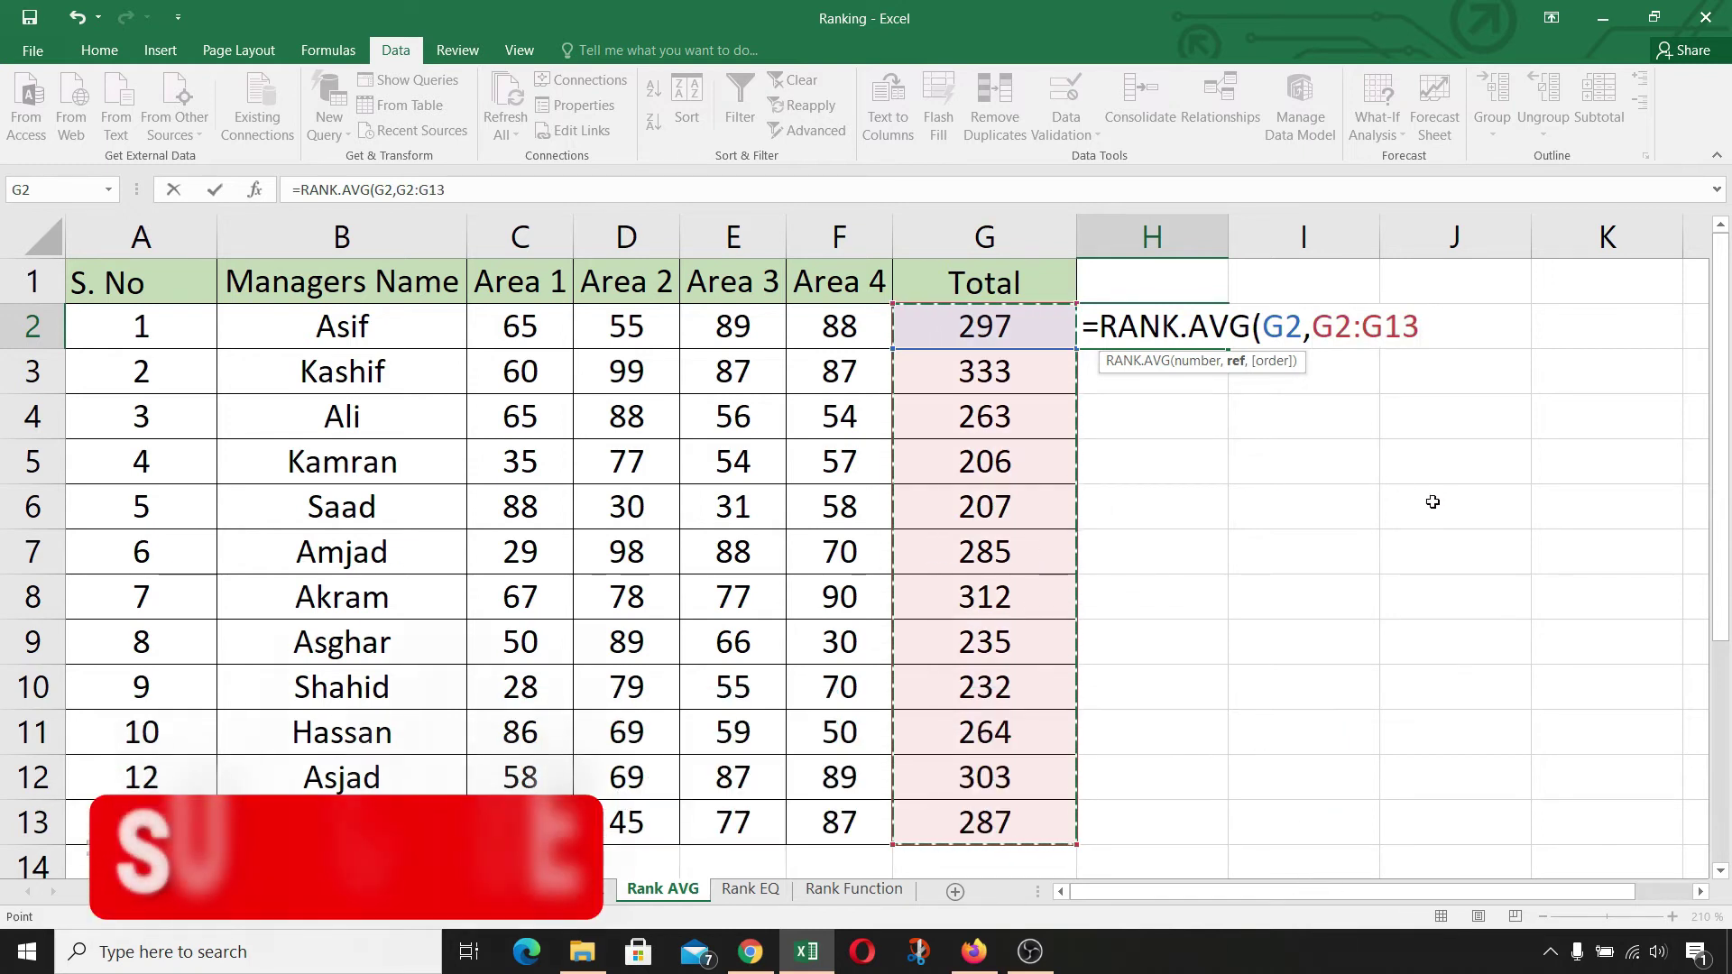
key("F4")
type(")")
key("Return")
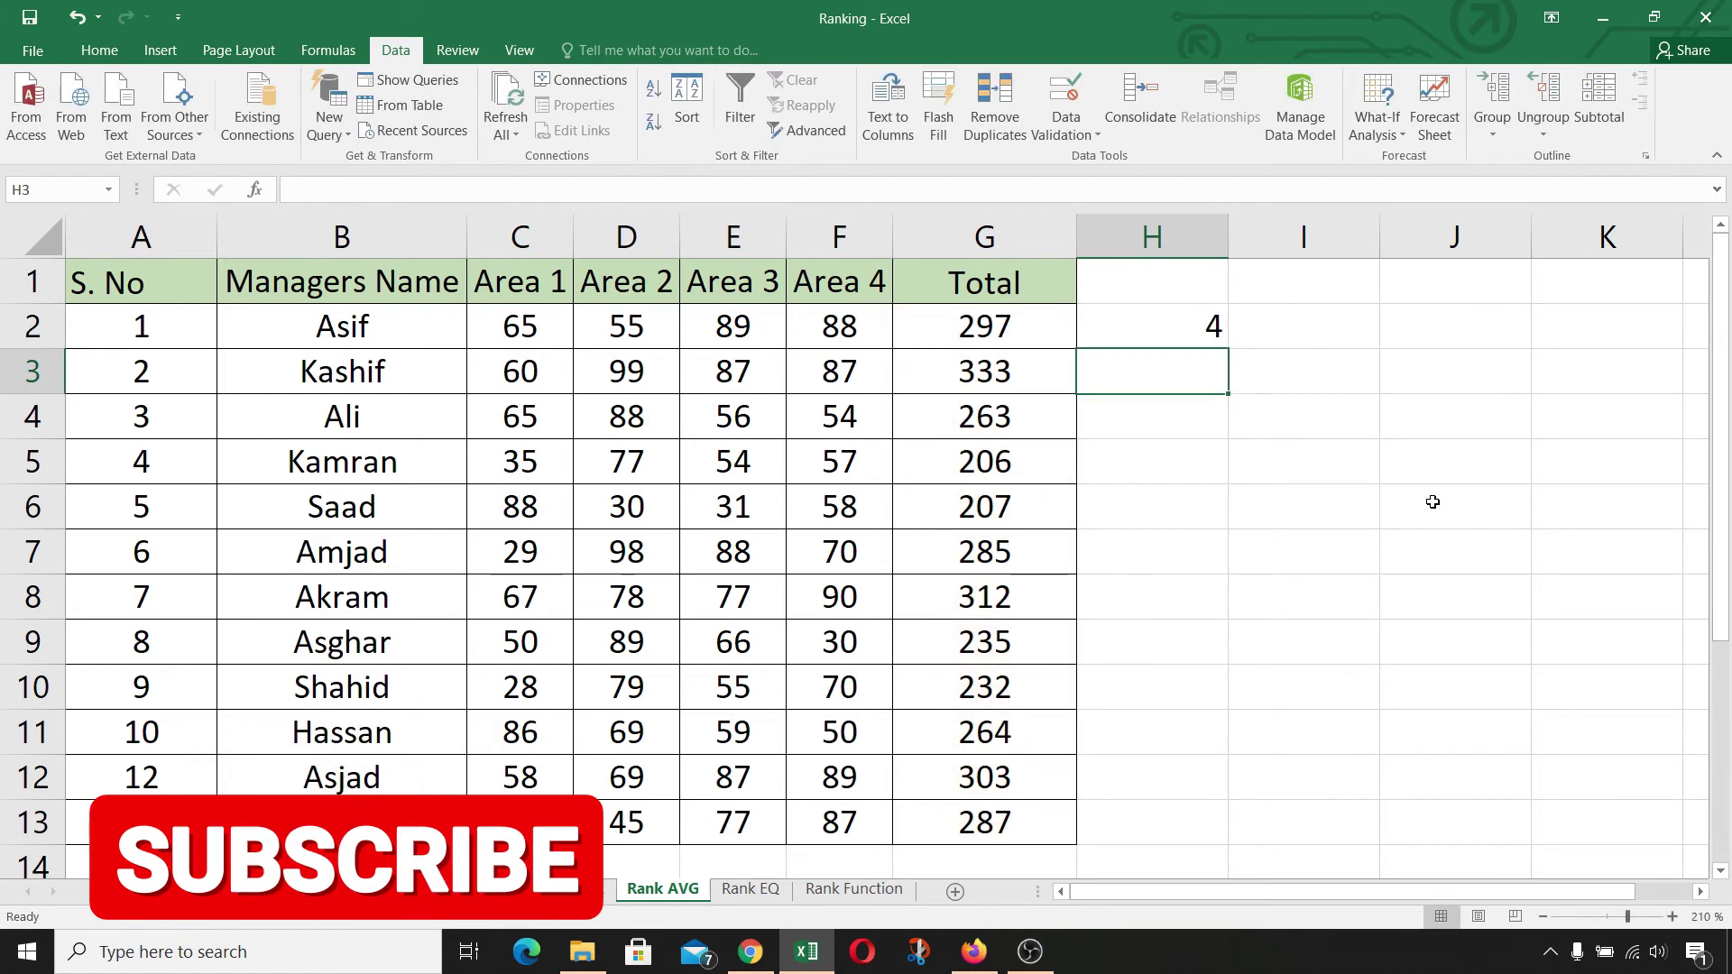
Fill the RANK.AVG formula from H2 down through H13
left_click(1231, 336)
left_click(1219, 341)
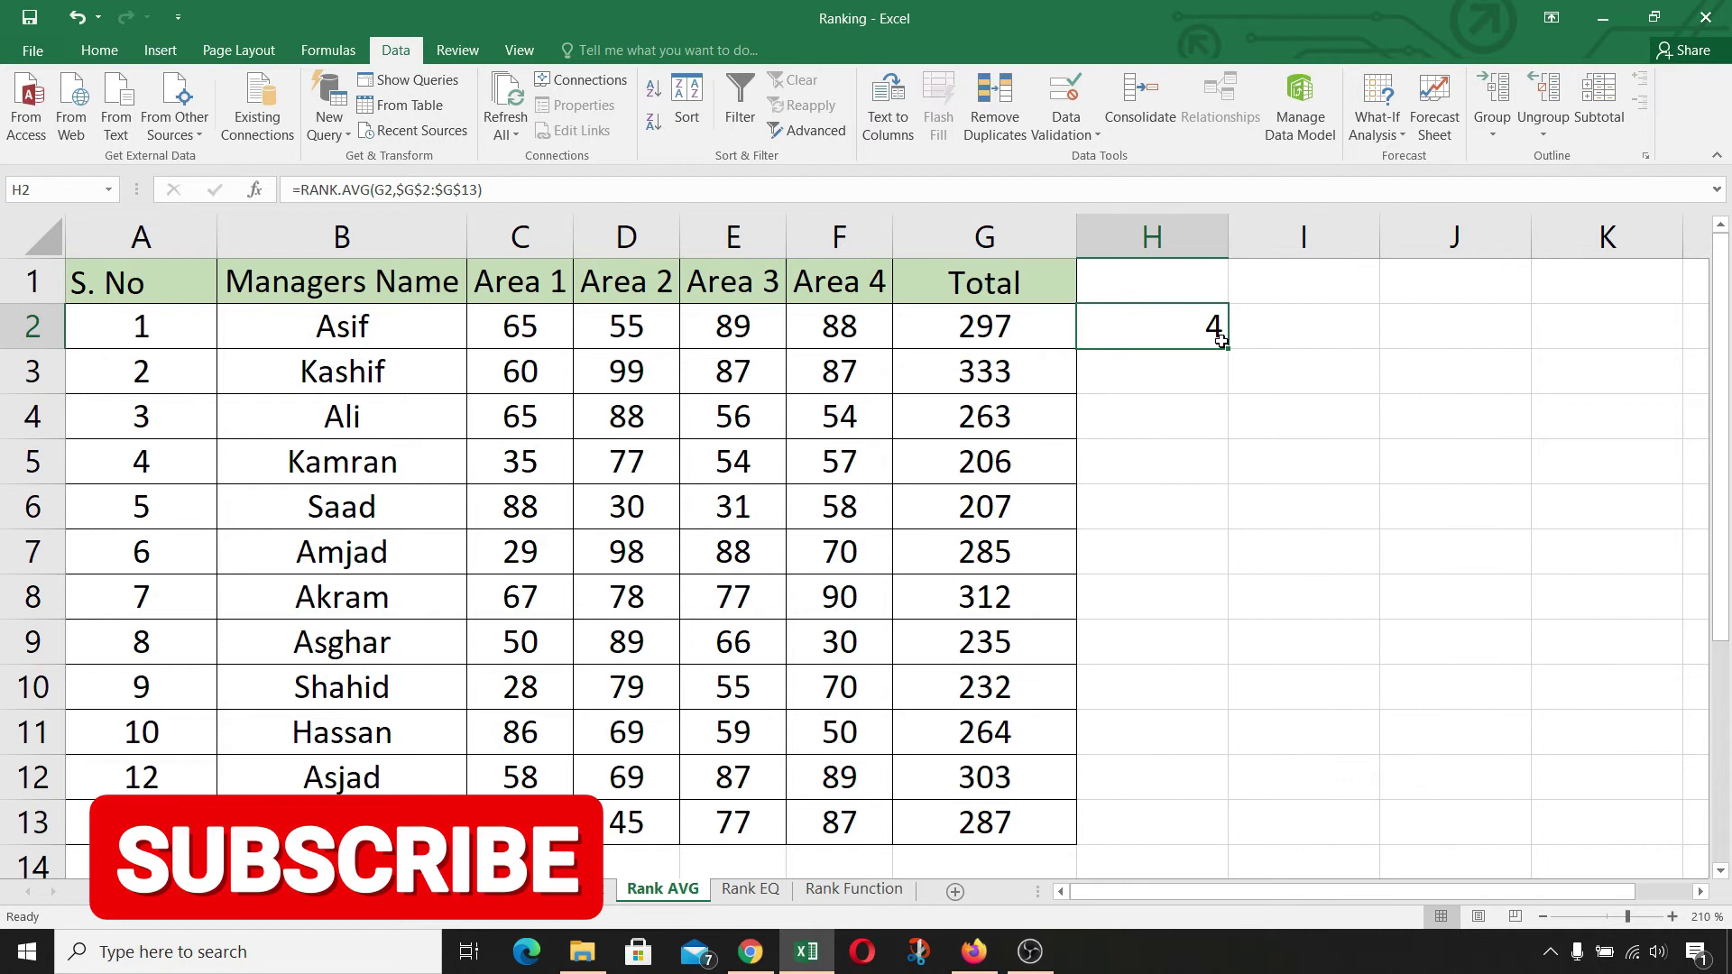
double_click(1227, 349)
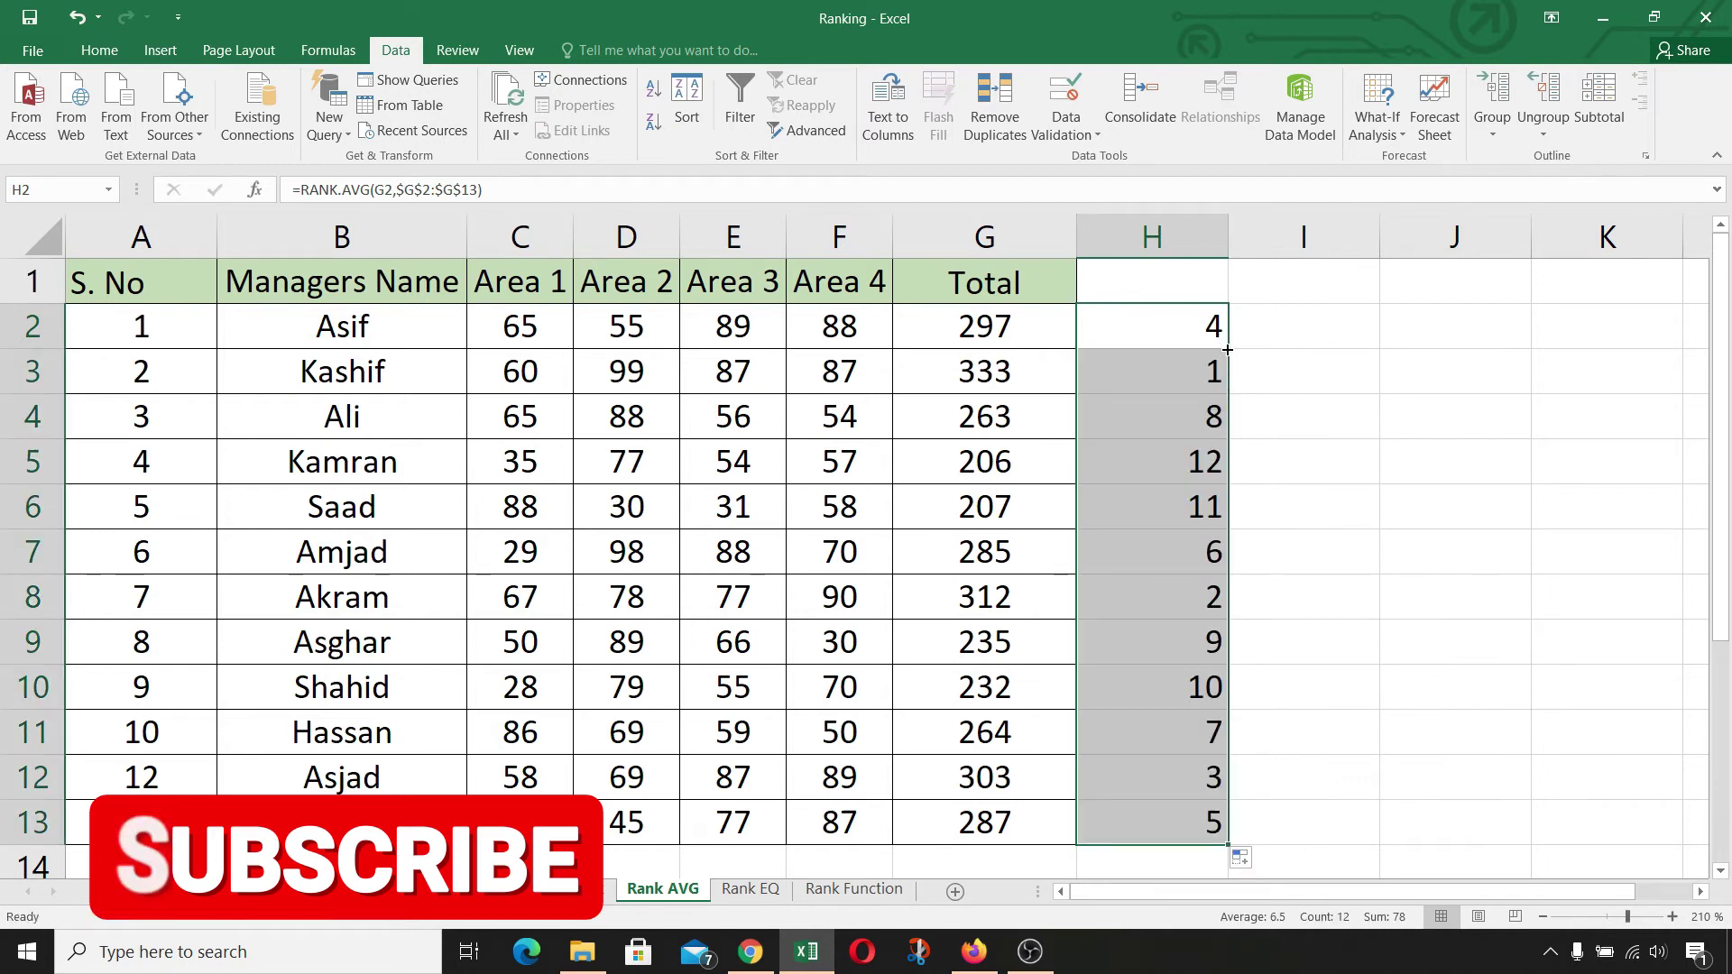
Replace the total in G3 with 297 so that it ties with the total in G2
key("Left")
key("Down")
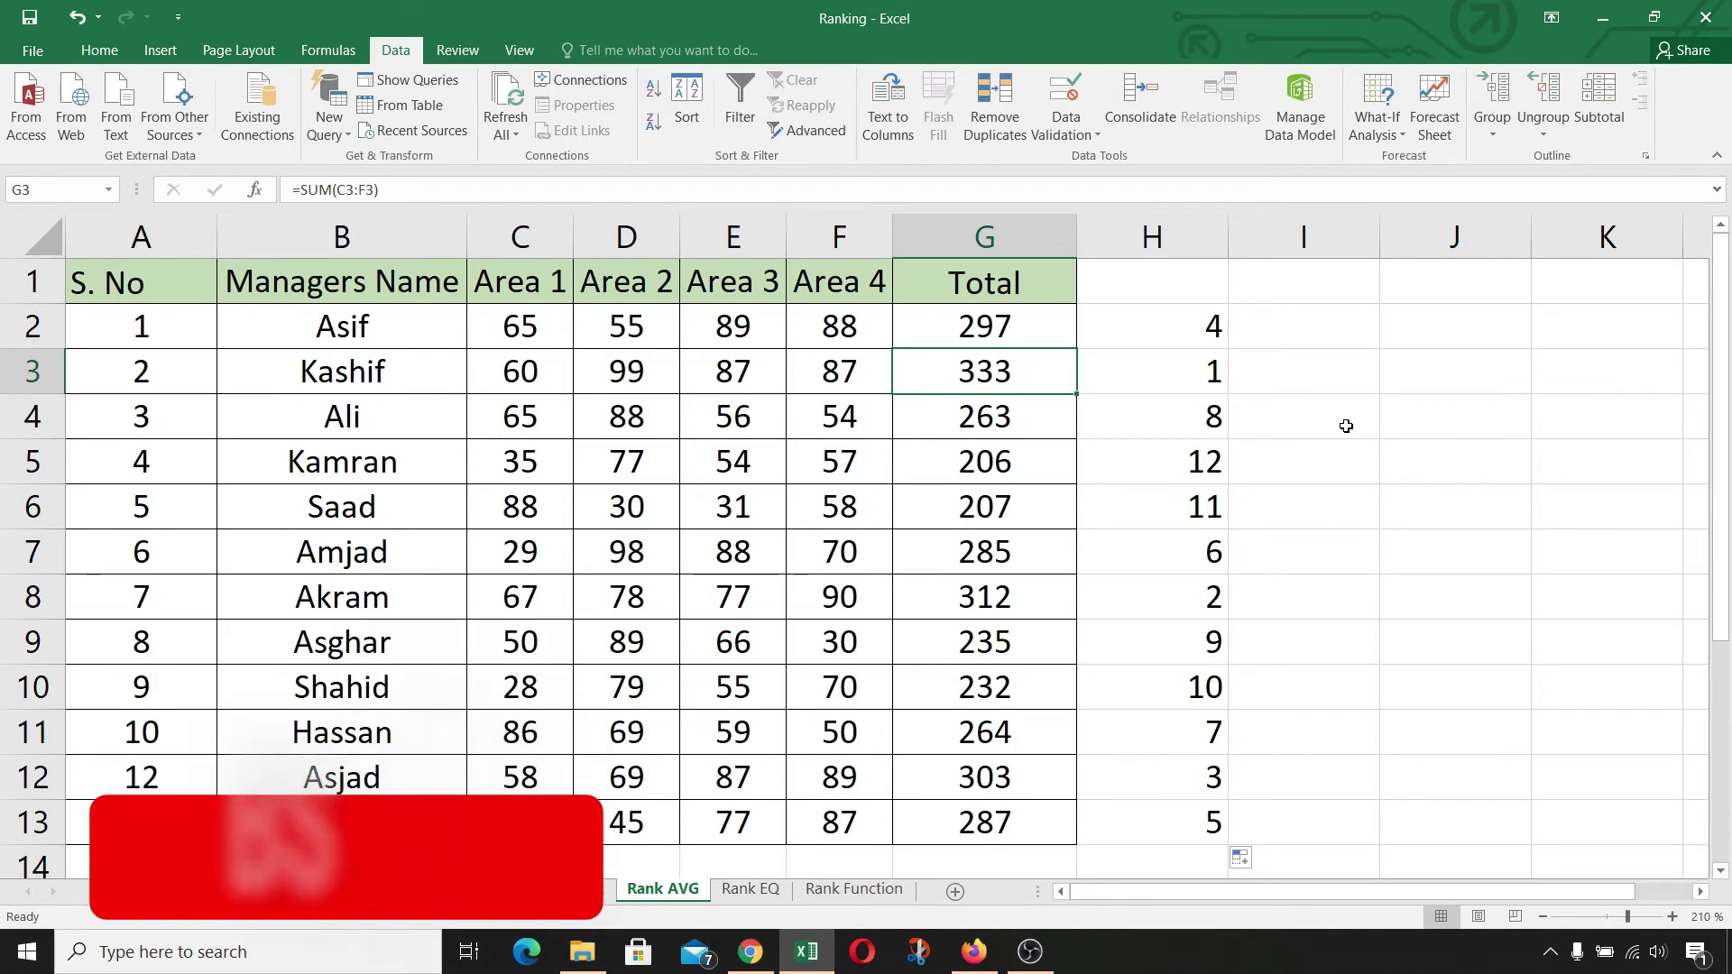
type("297")
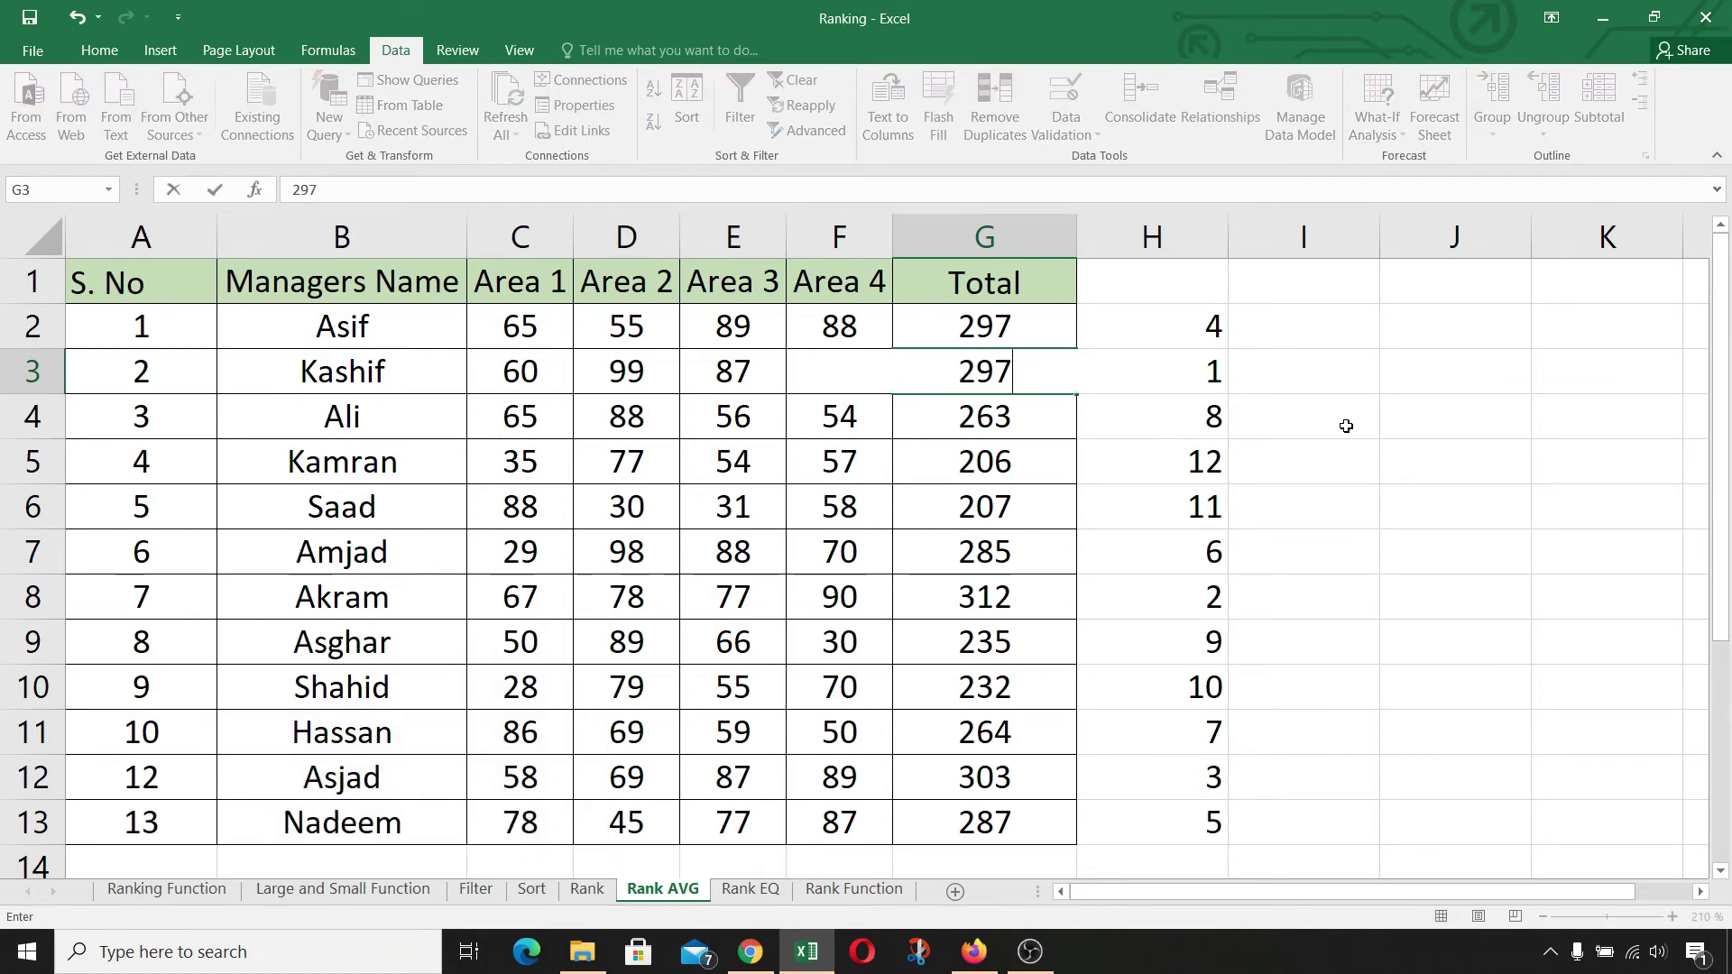
key("Return")
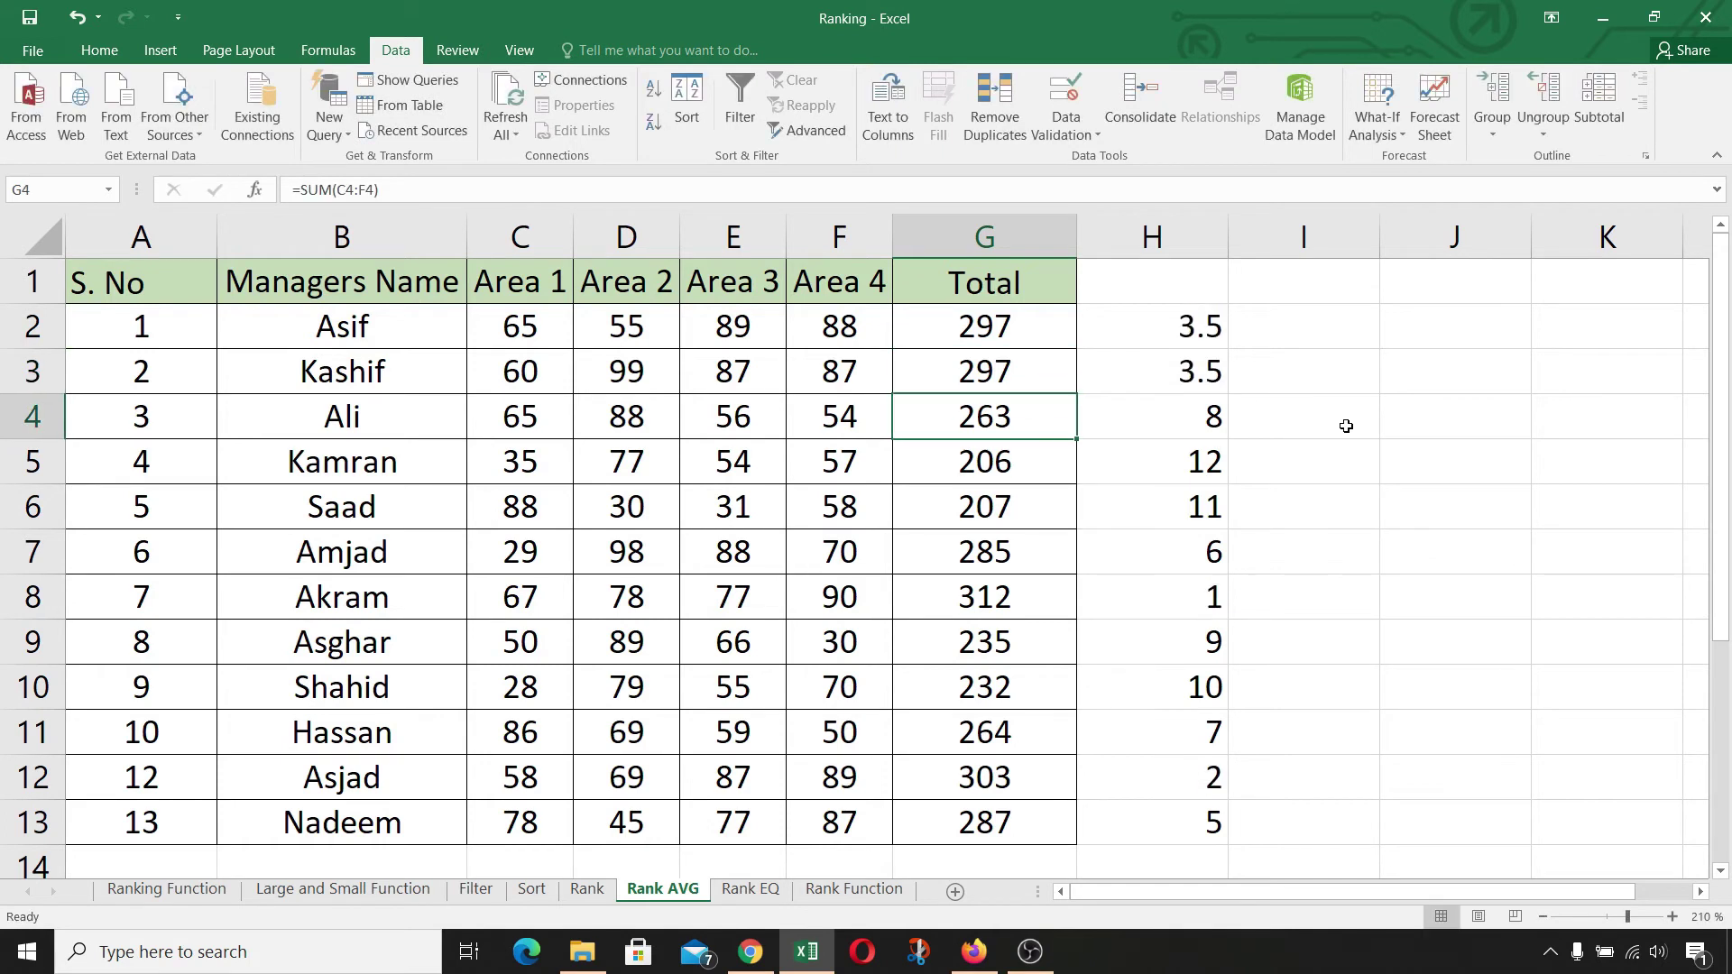
Examine the RANK.AVG formulas and ranks of the two tied totals in H2 and H3
key("Up")
key("Right")
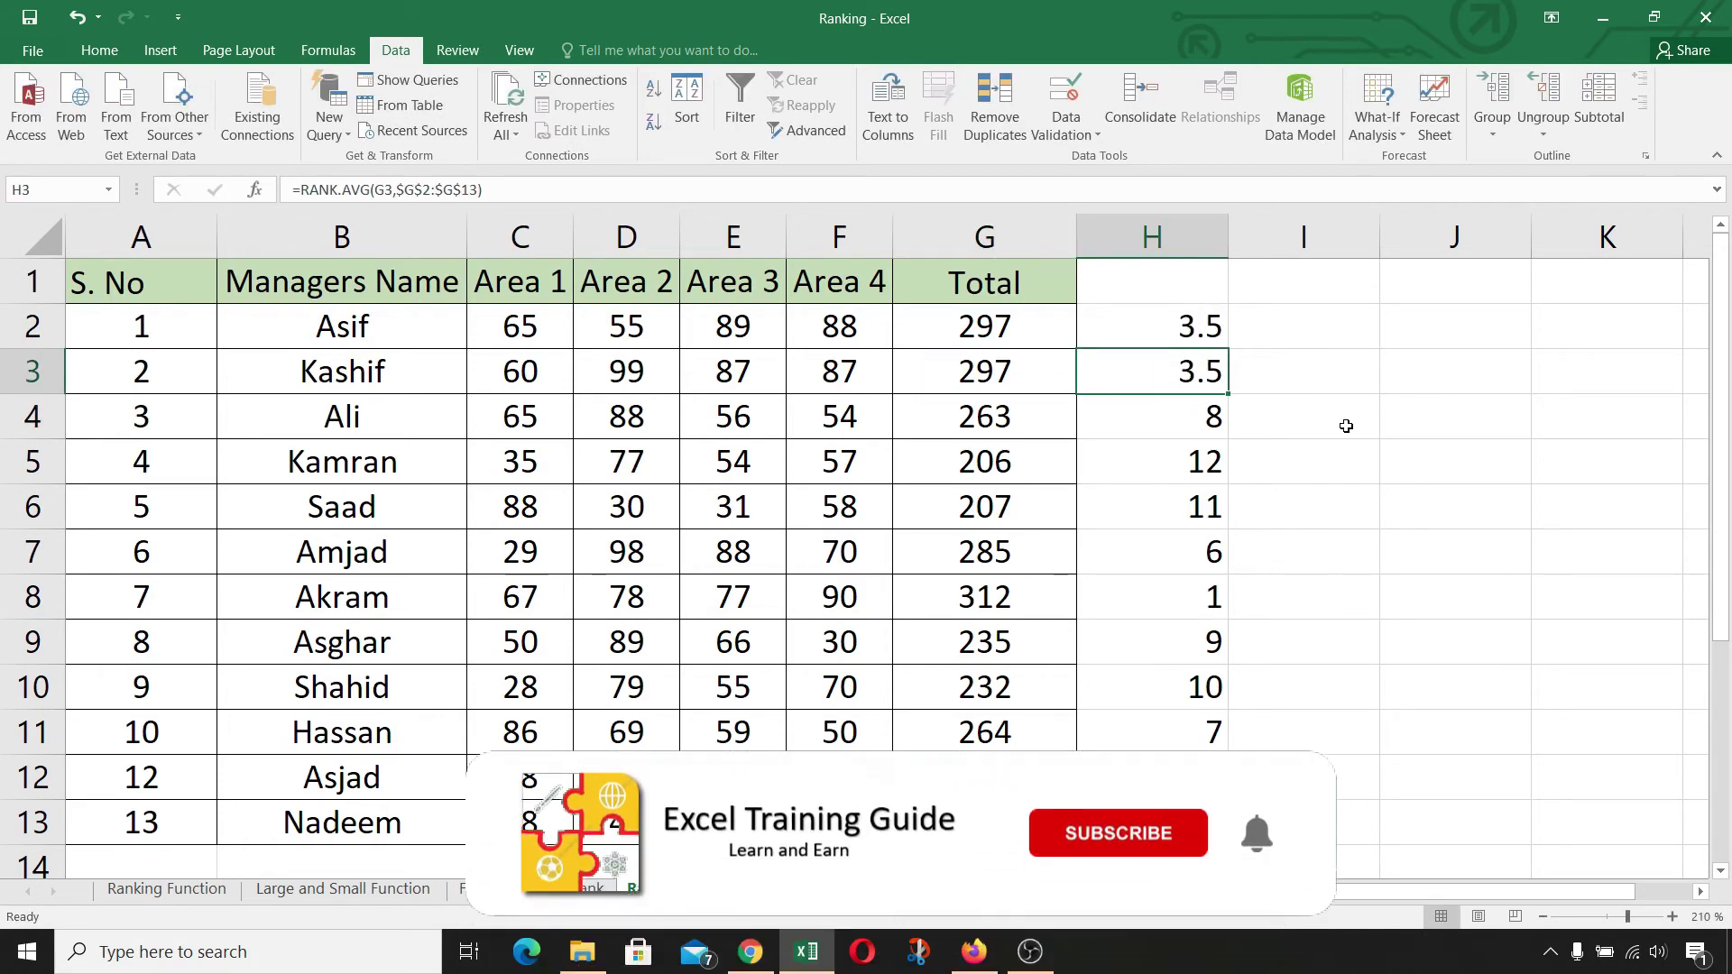
key("Up")
key("Down")
key("Up")
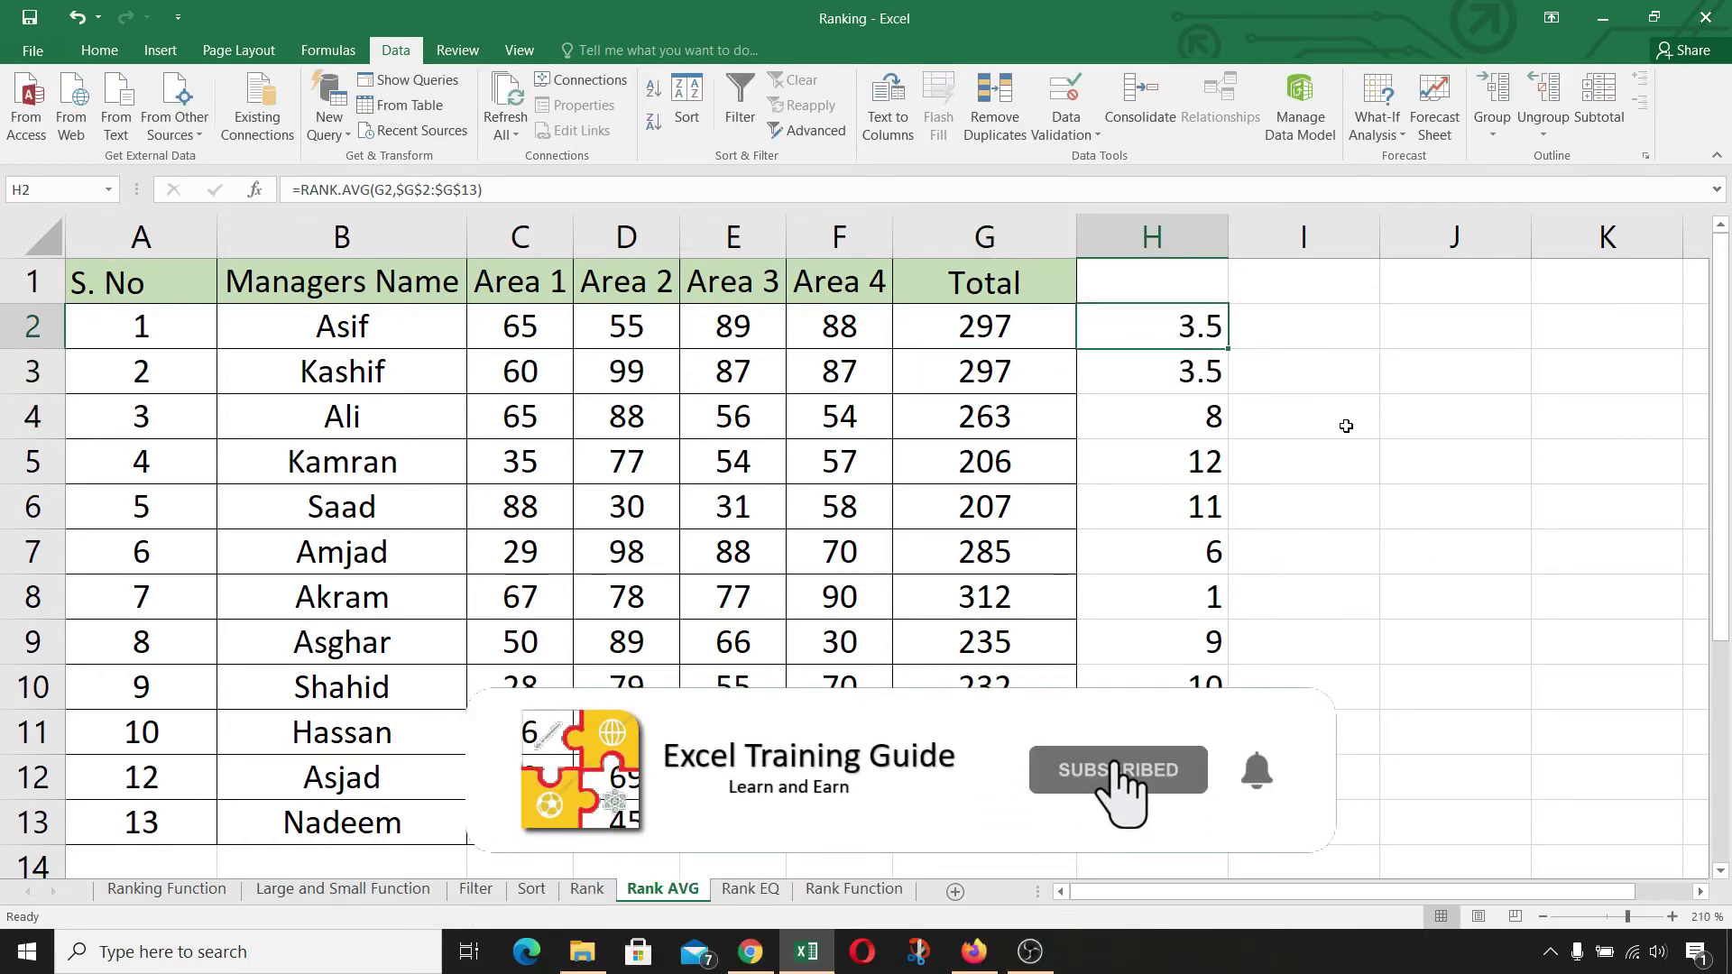
key("Down")
key("Up")
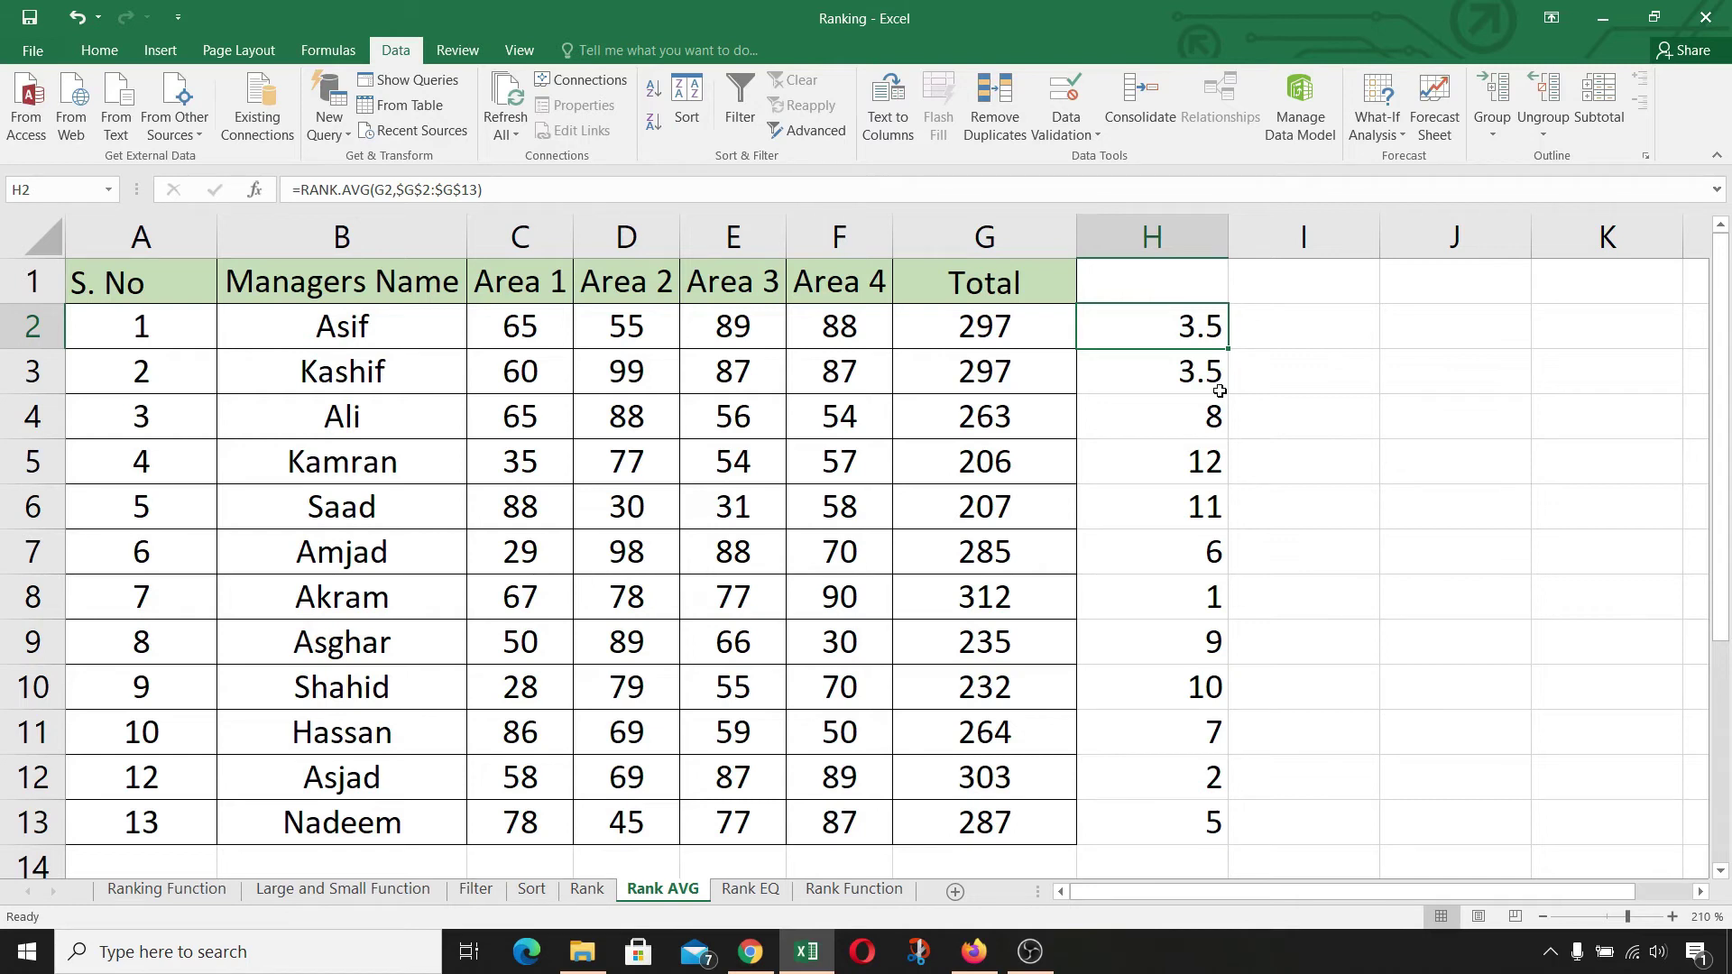
left_click_drag(1154, 325, 1164, 368)
left_click(1176, 318)
On the Rank EQ sheet, enter =RANK.EQ(G2,$G$2:$G$13) in cell H2 and fill it down through H13
left_click(766, 893)
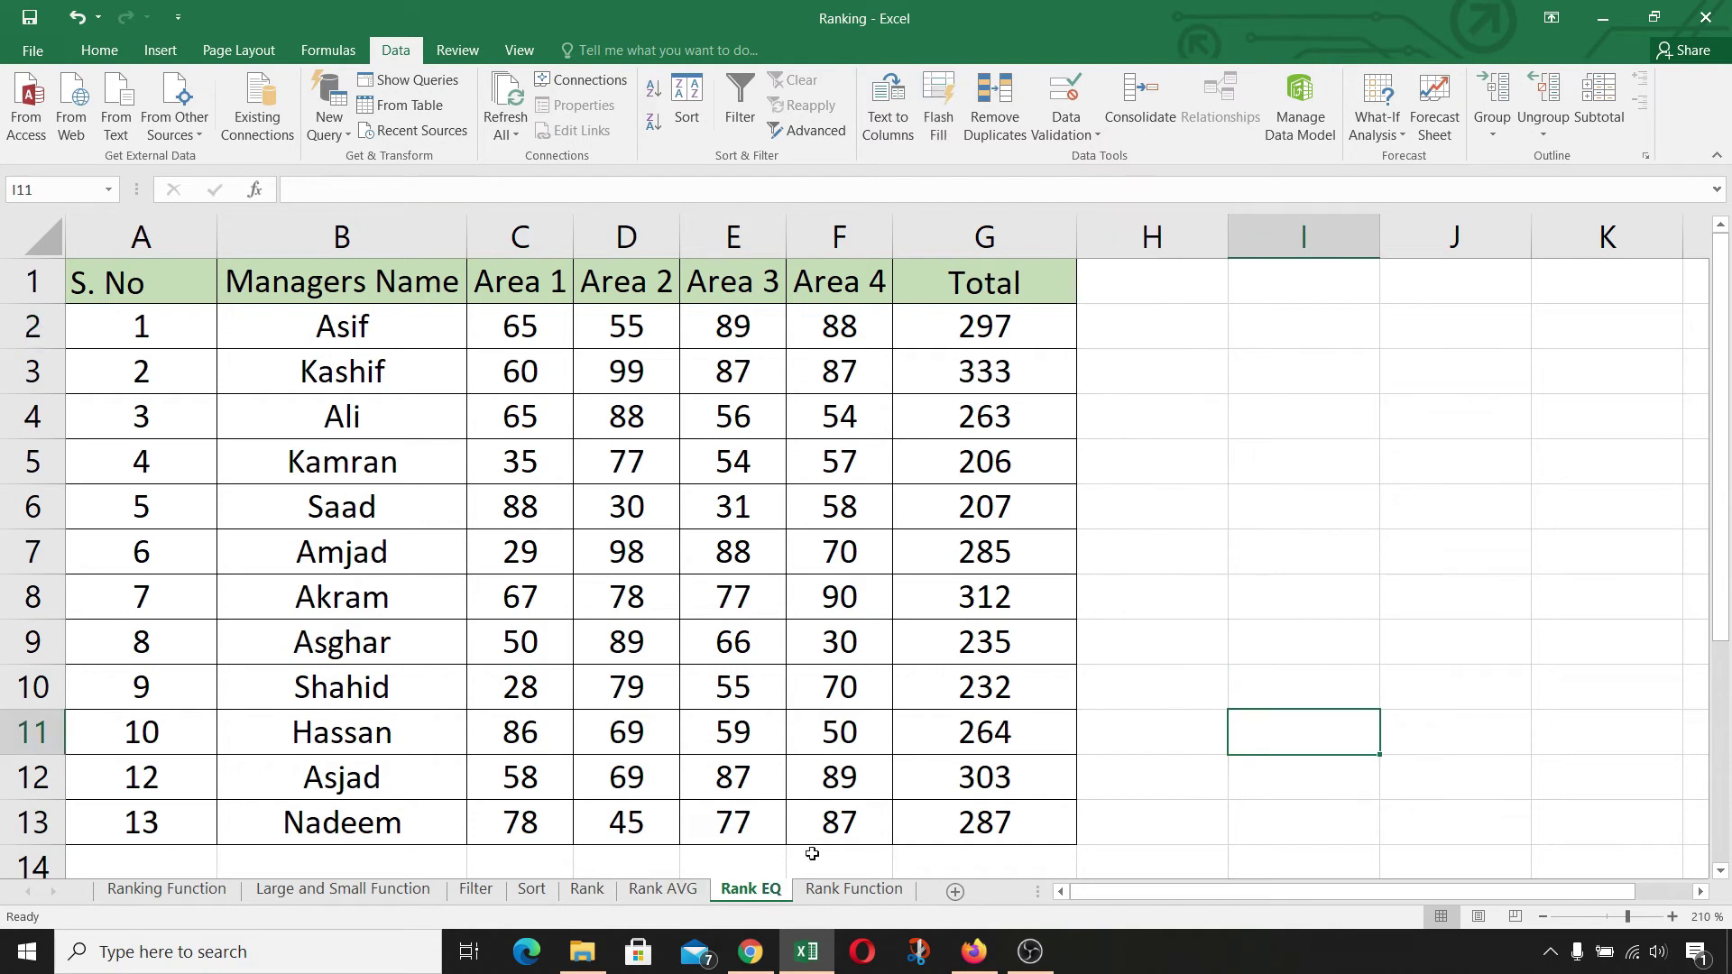
left_click(1141, 331)
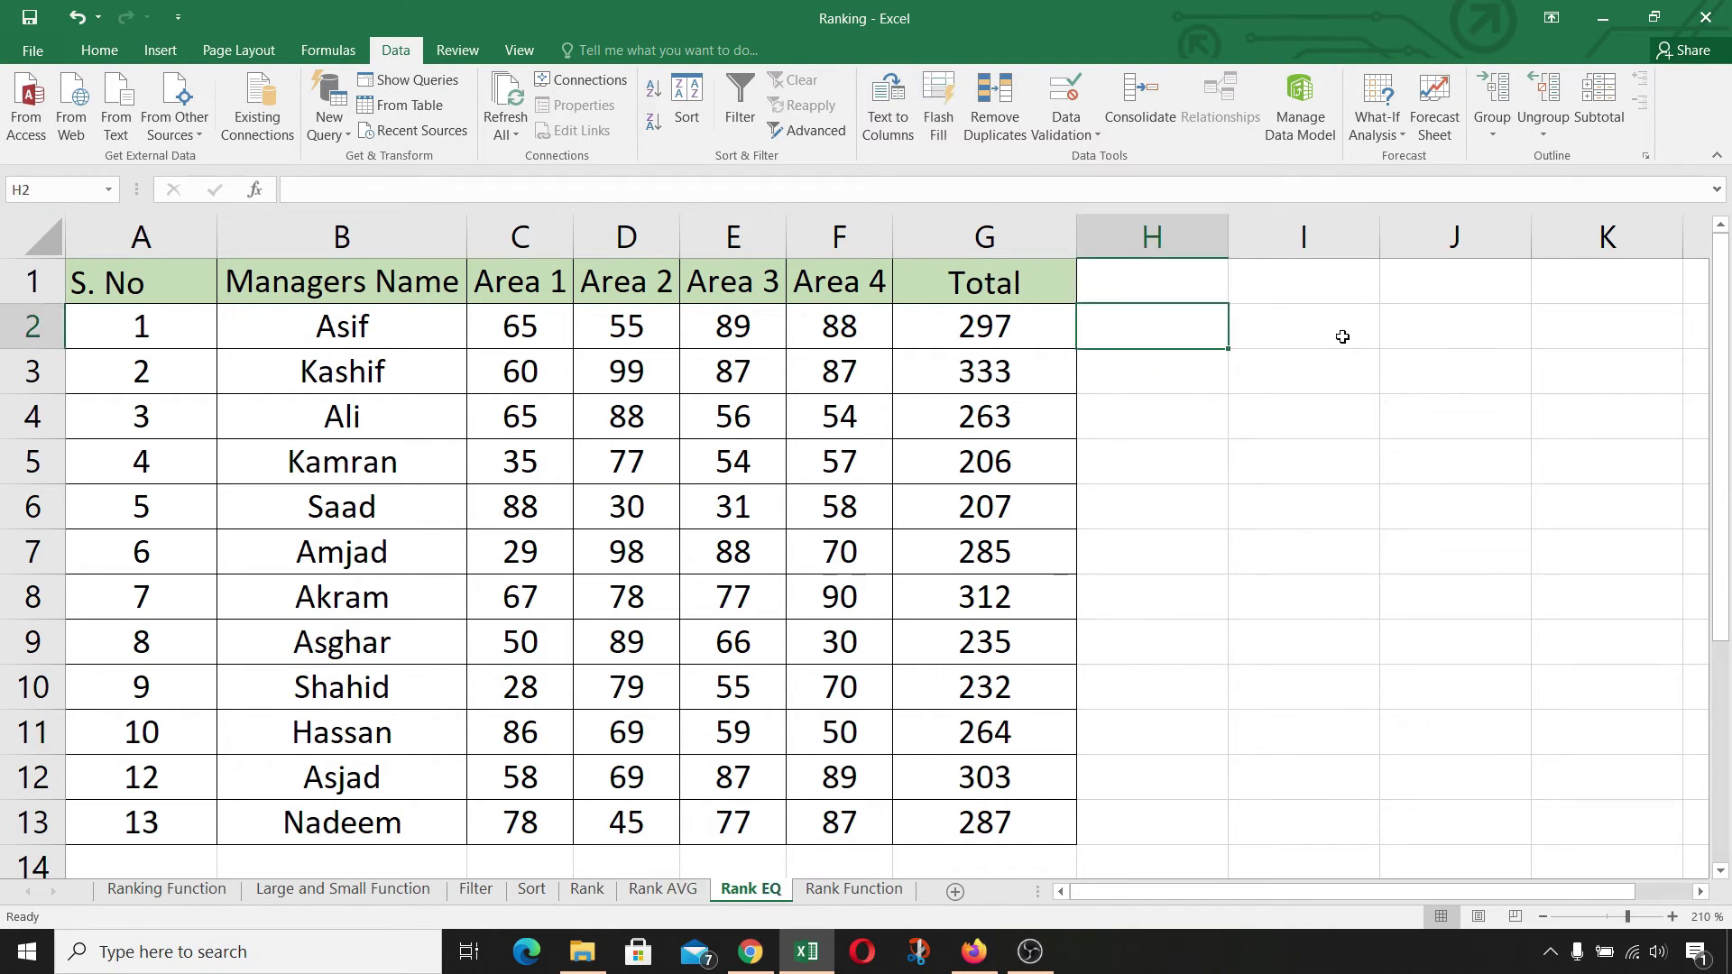
type("=")
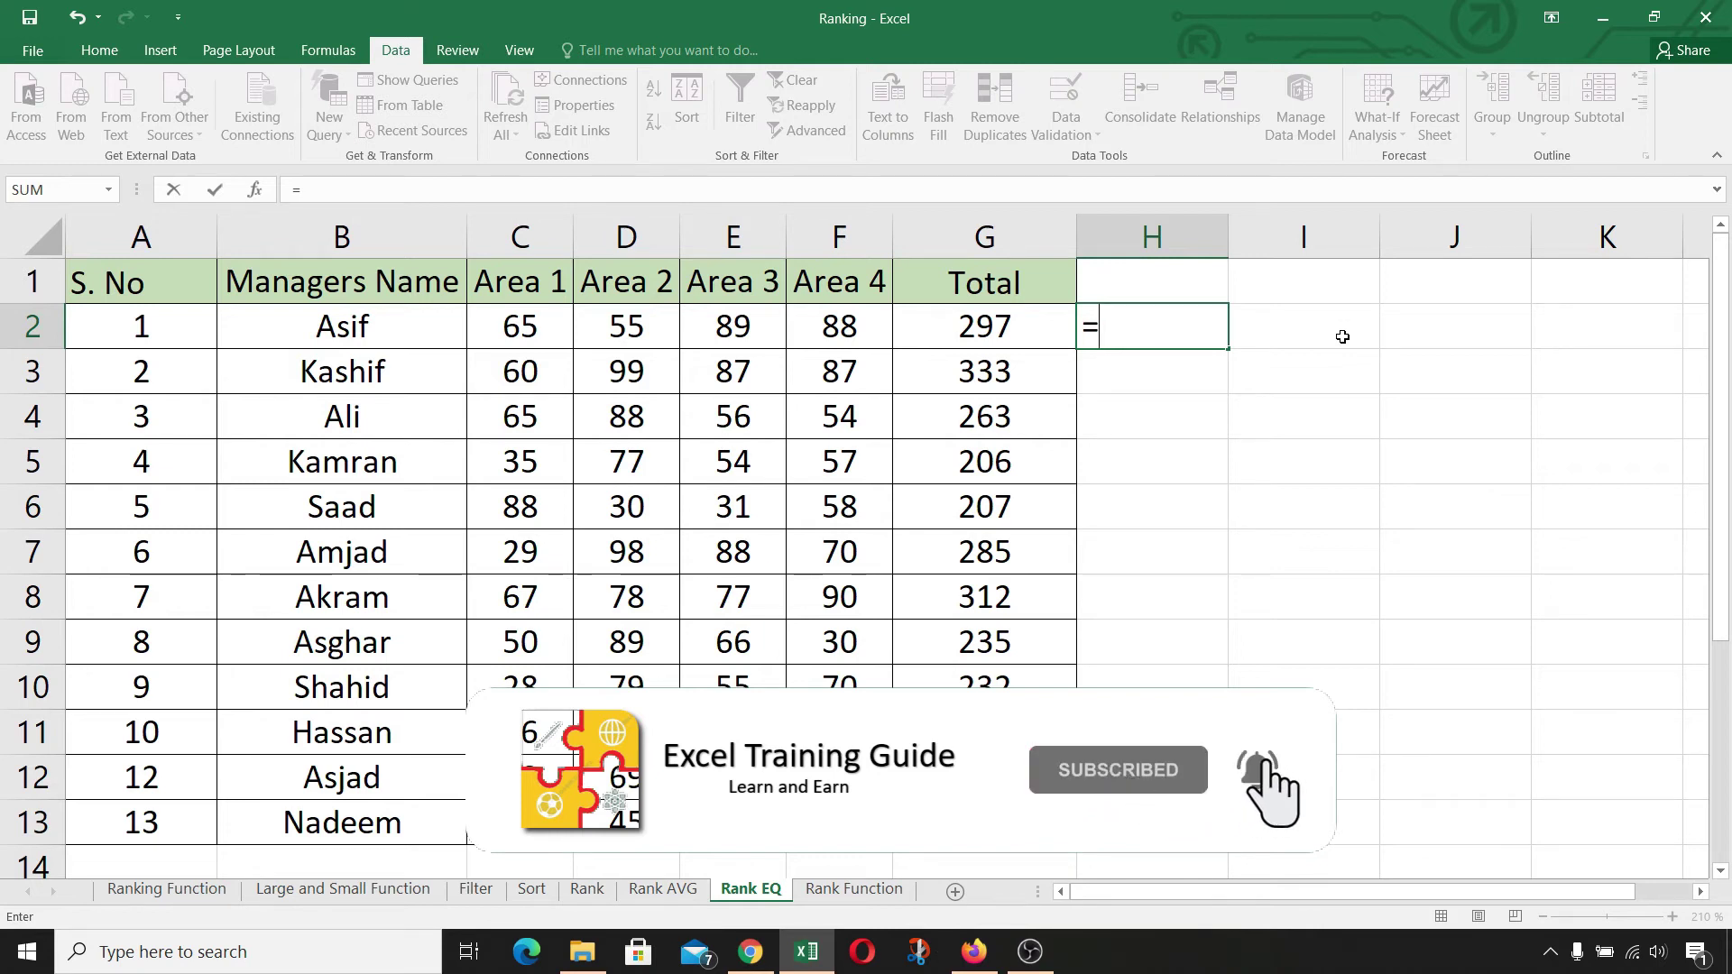
type("Rank")
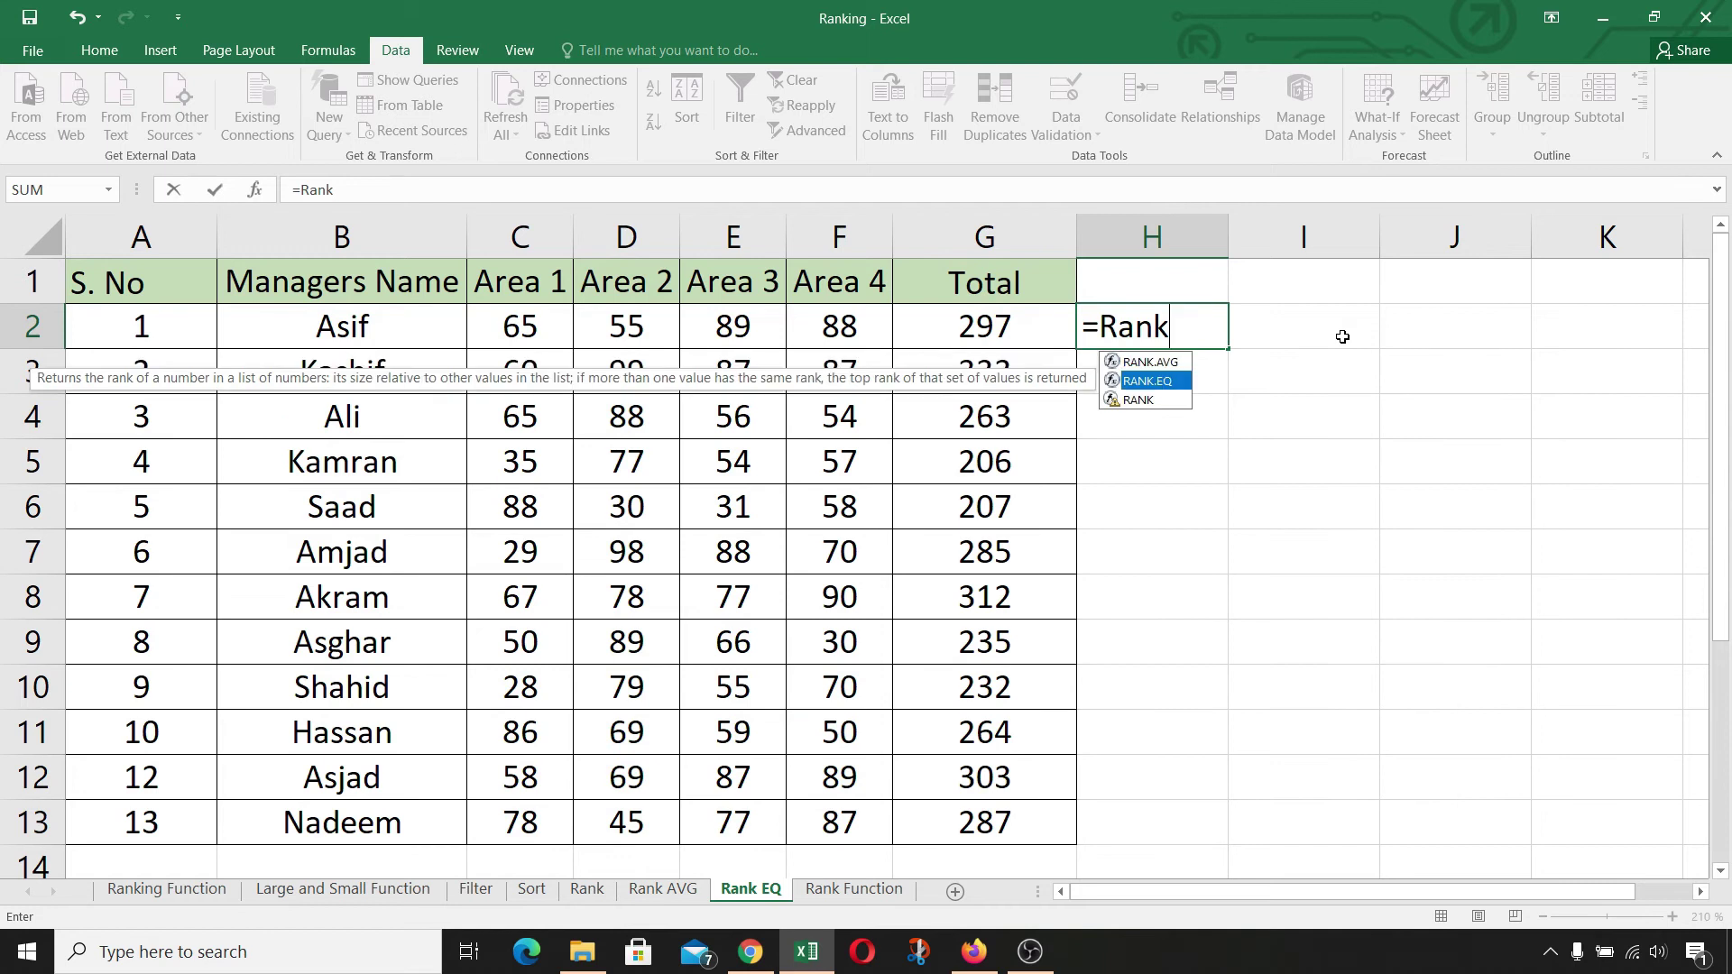
key("Tab")
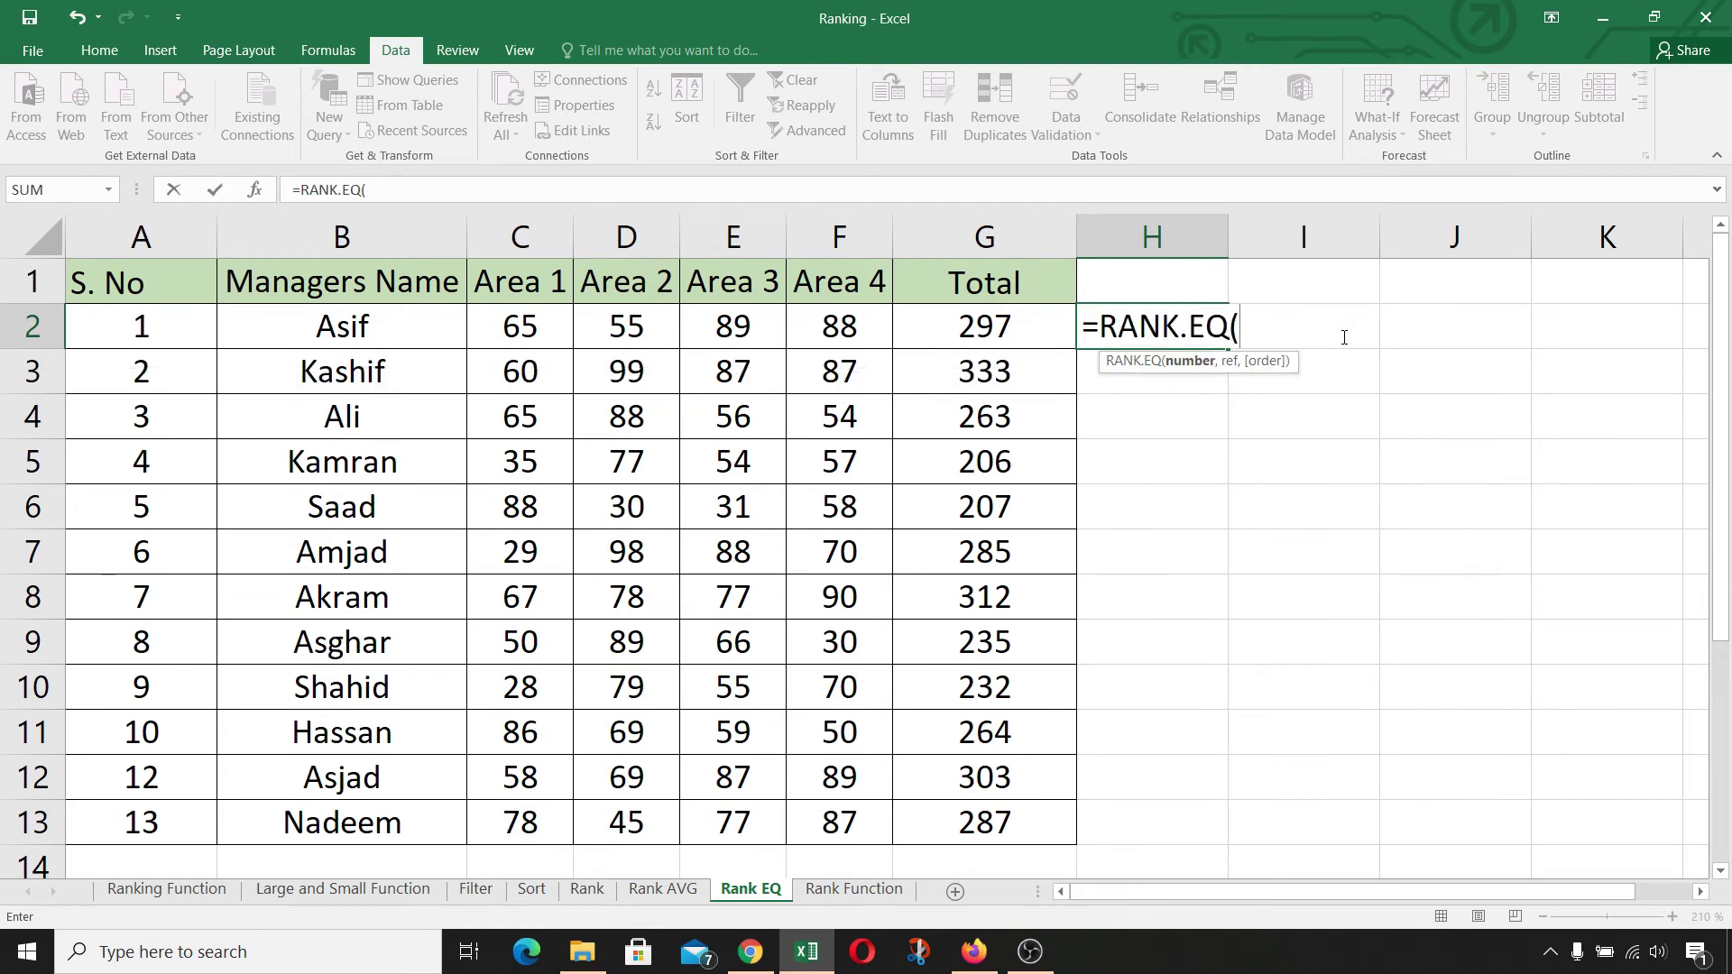
left_click(1036, 318)
type(",")
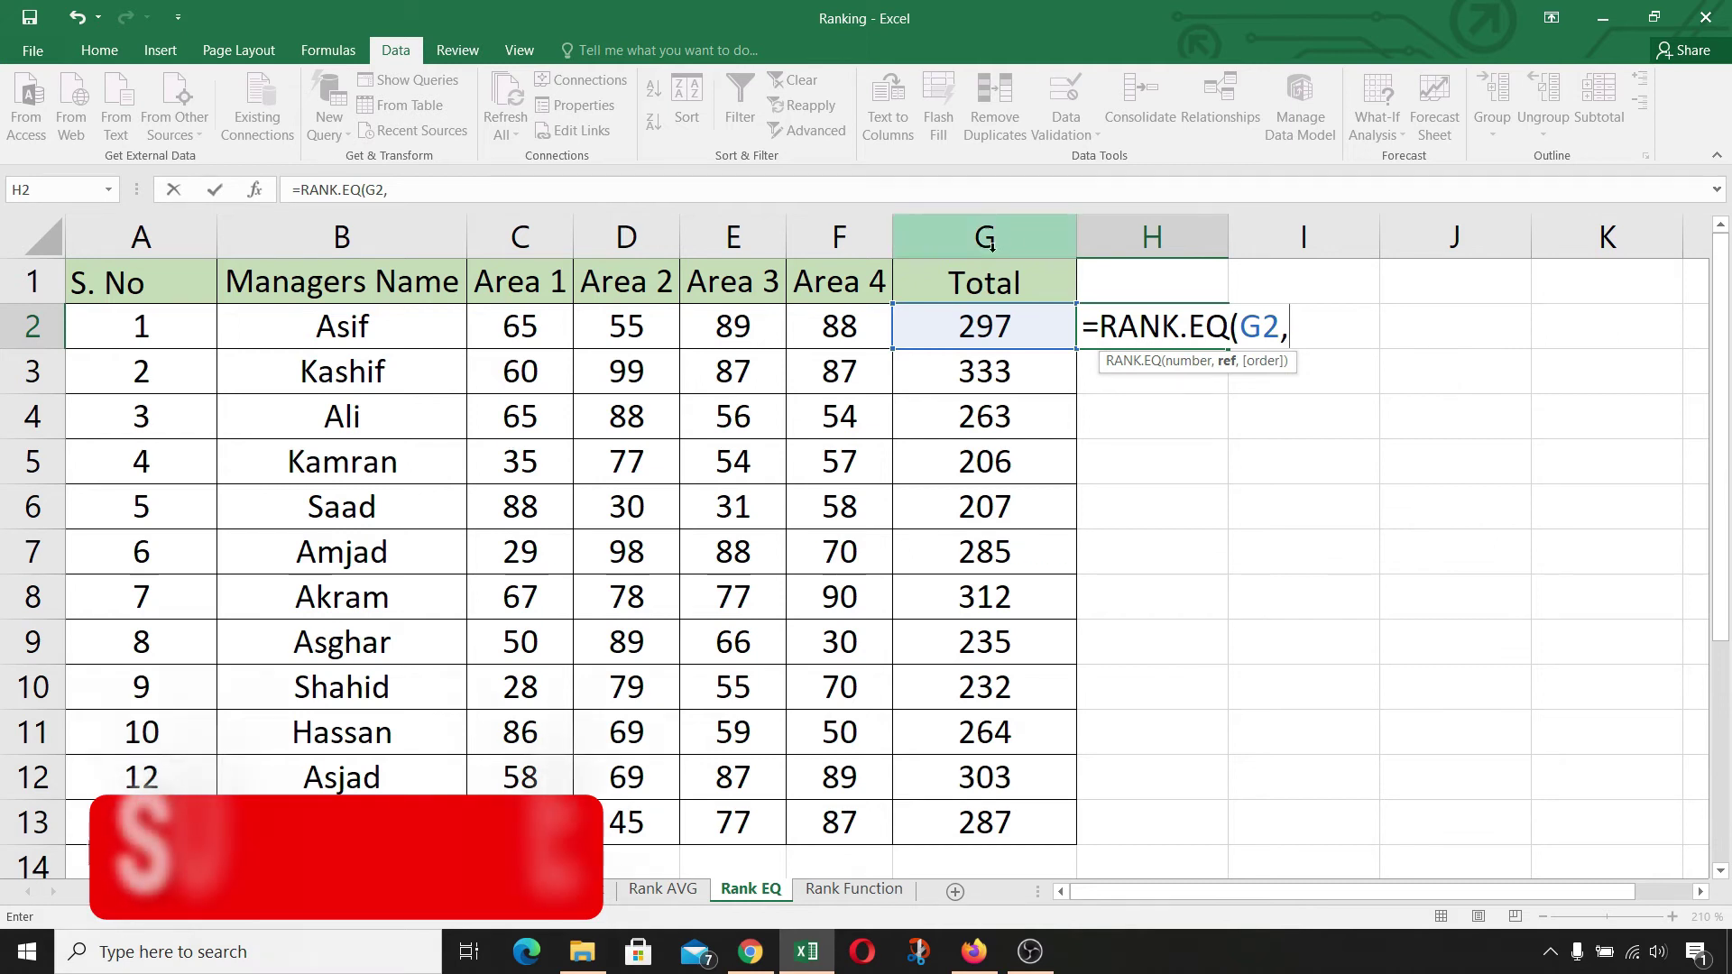
left_click_drag(1037, 327, 1064, 828)
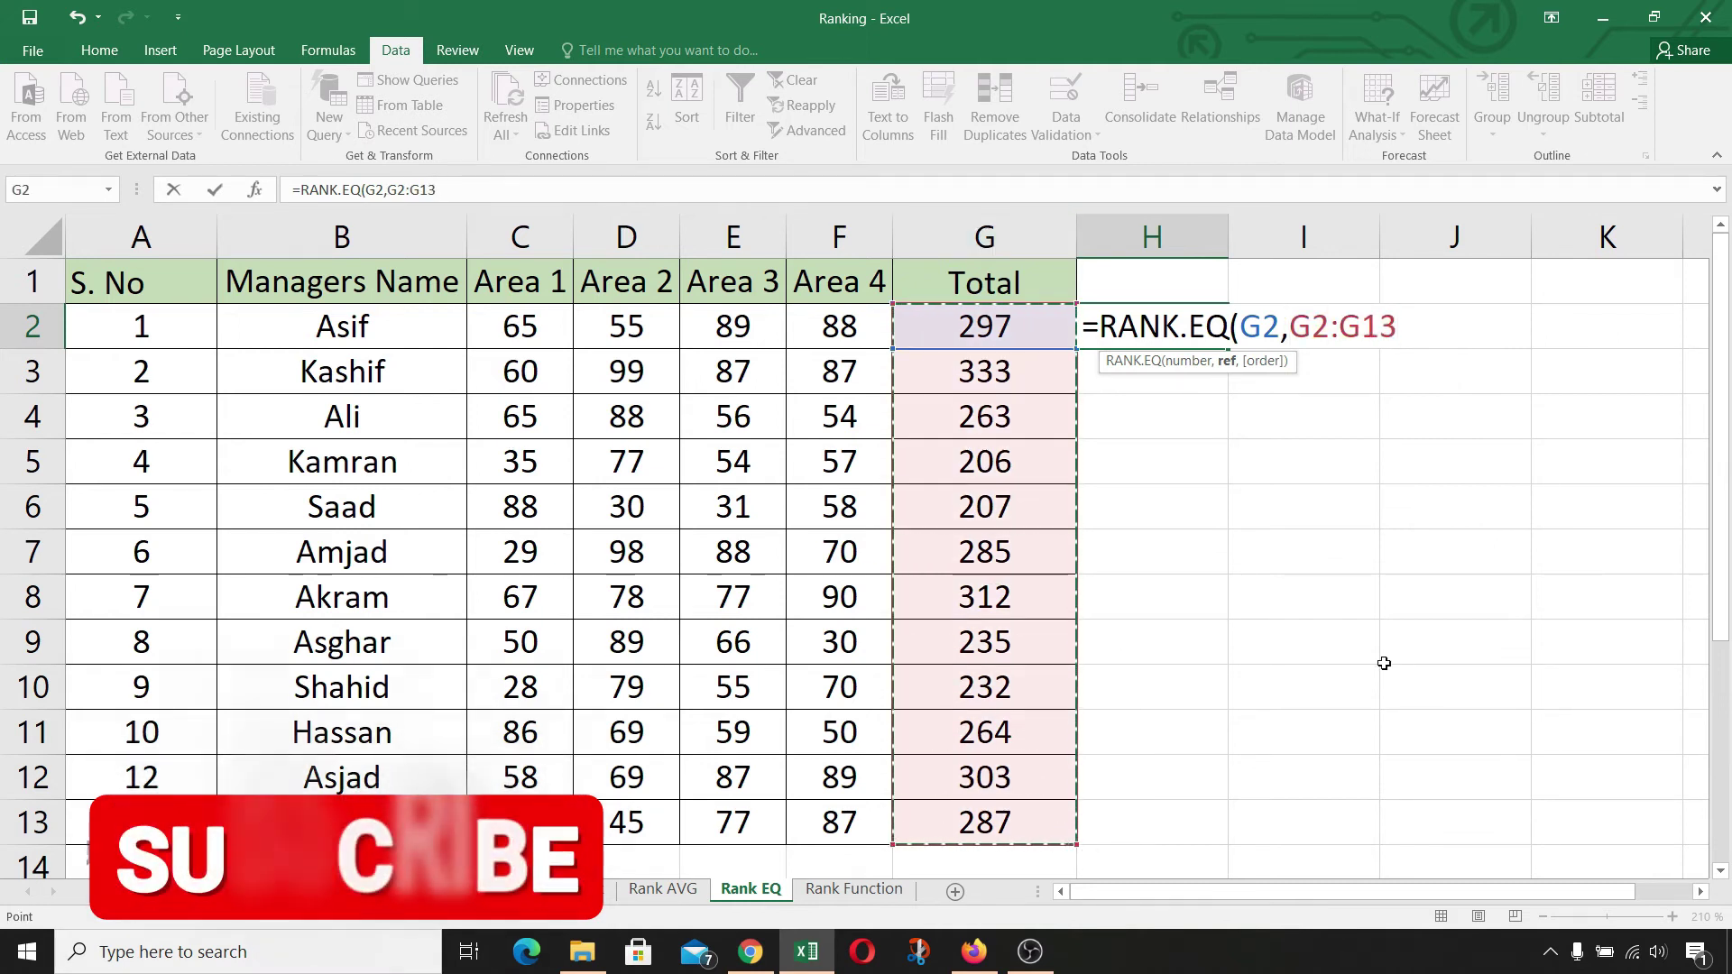
key("F4")
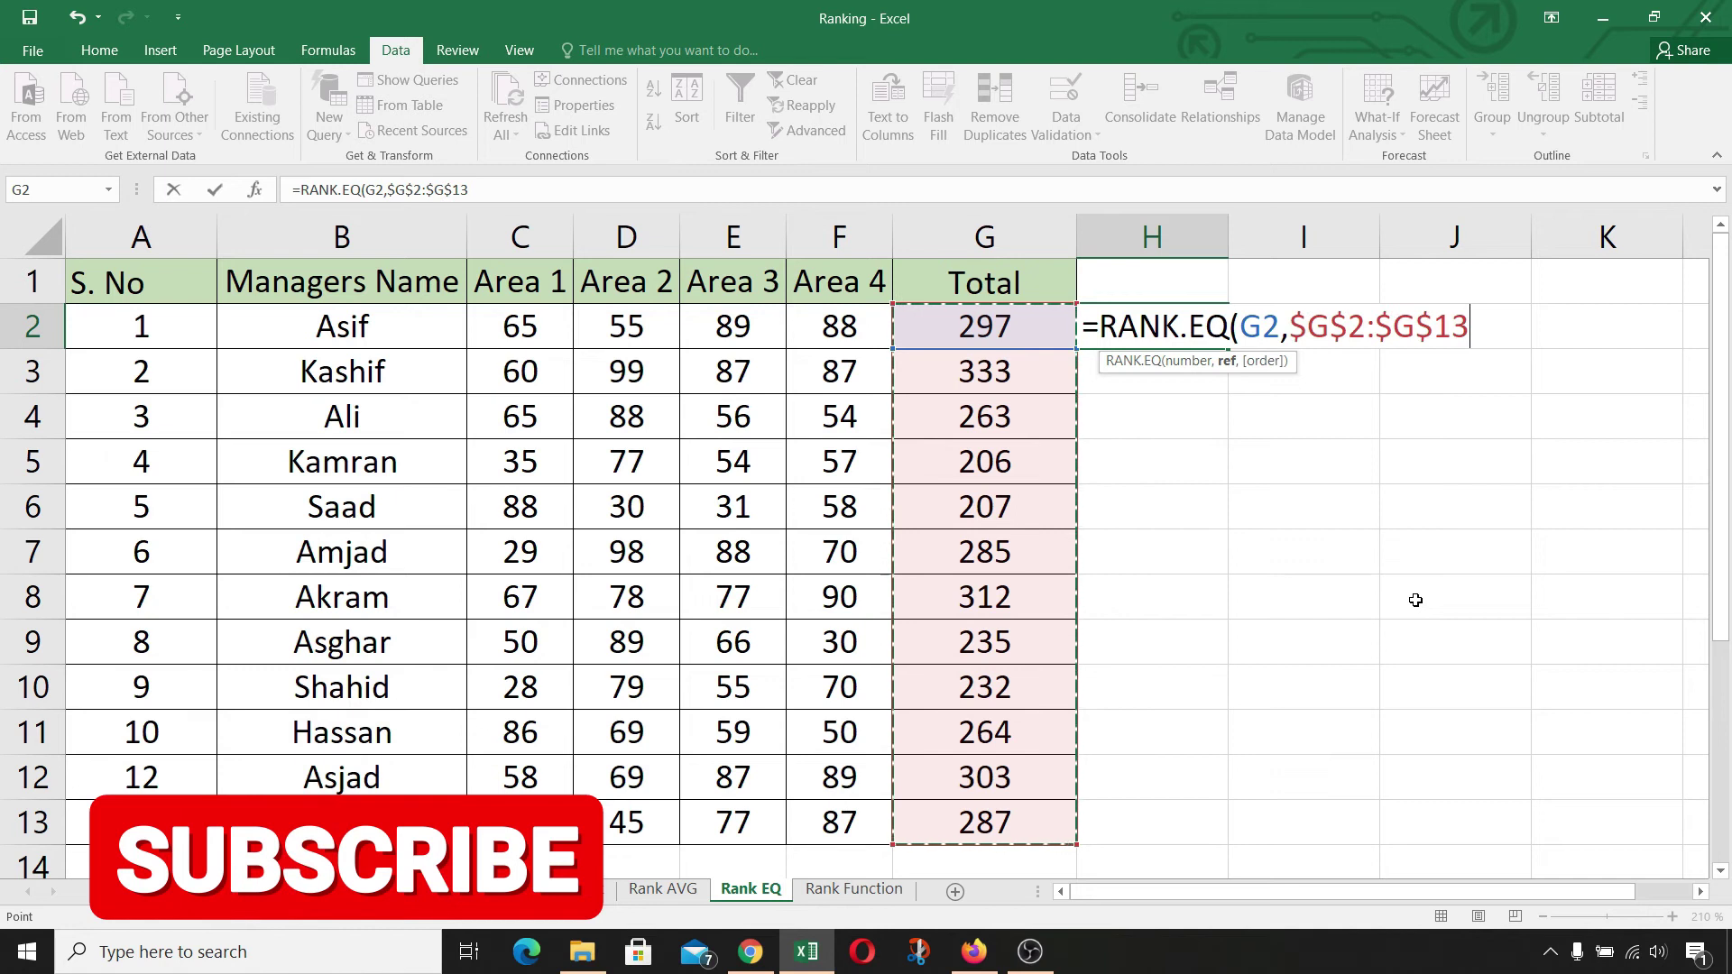
type(")")
key("Return")
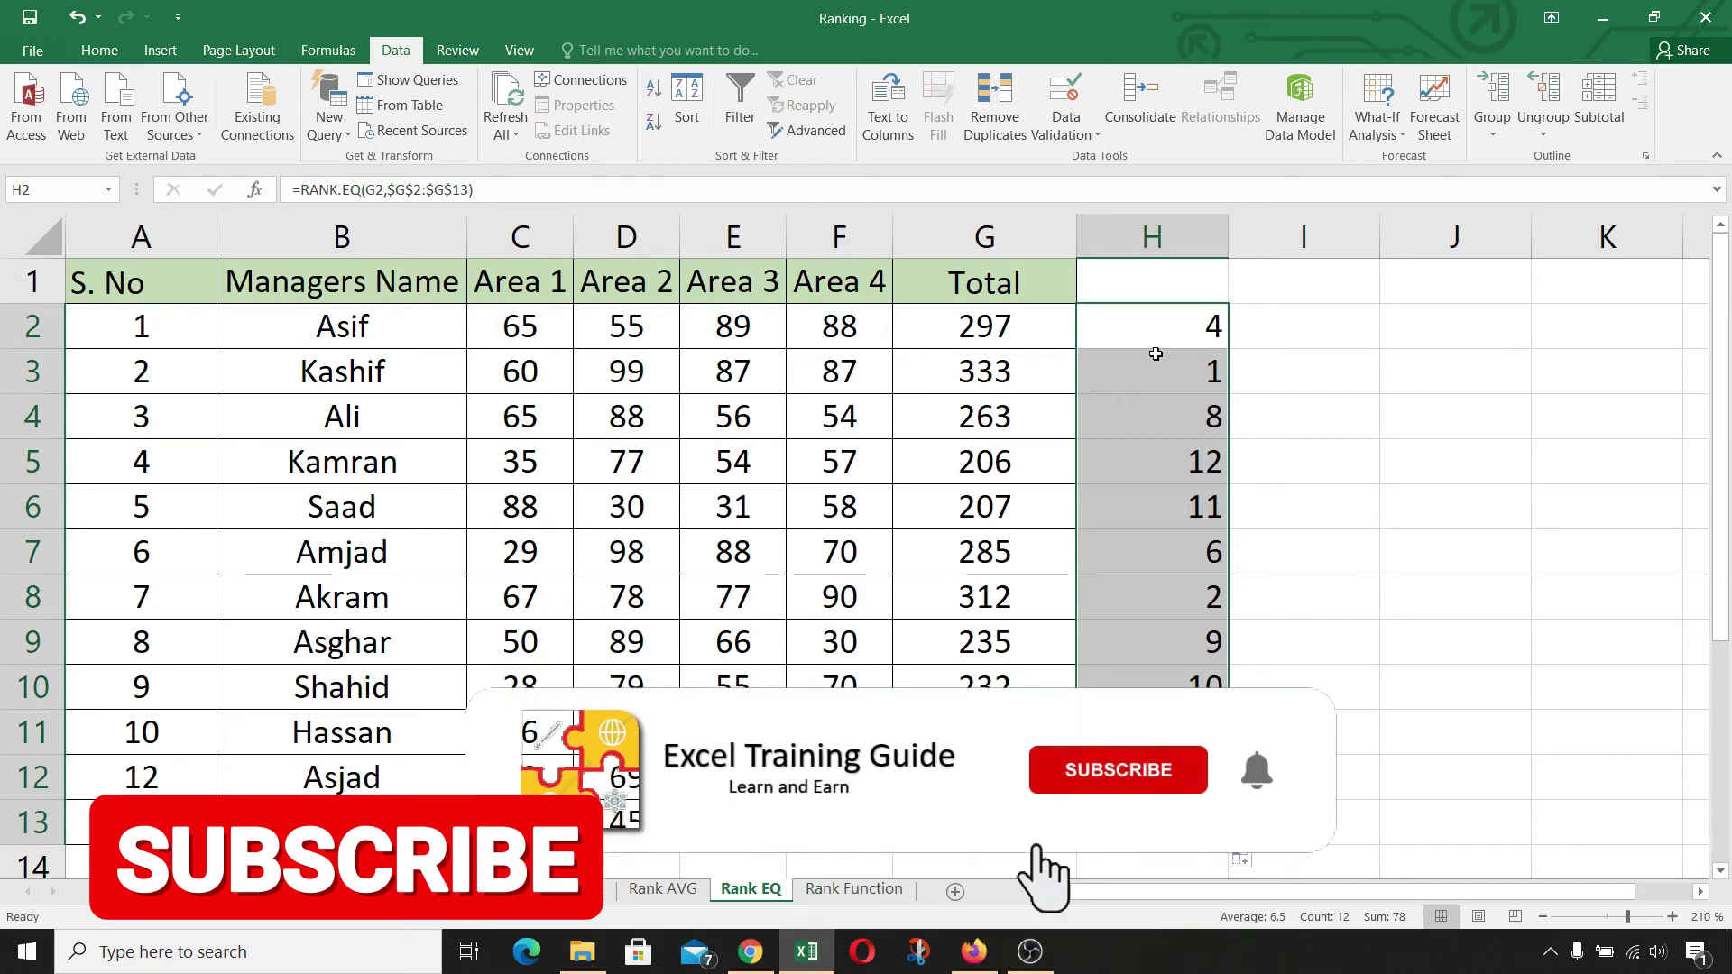
Replace the total in G3 of the Rank EQ sheet with 297 so that it ties with G2
left_click(1036, 374)
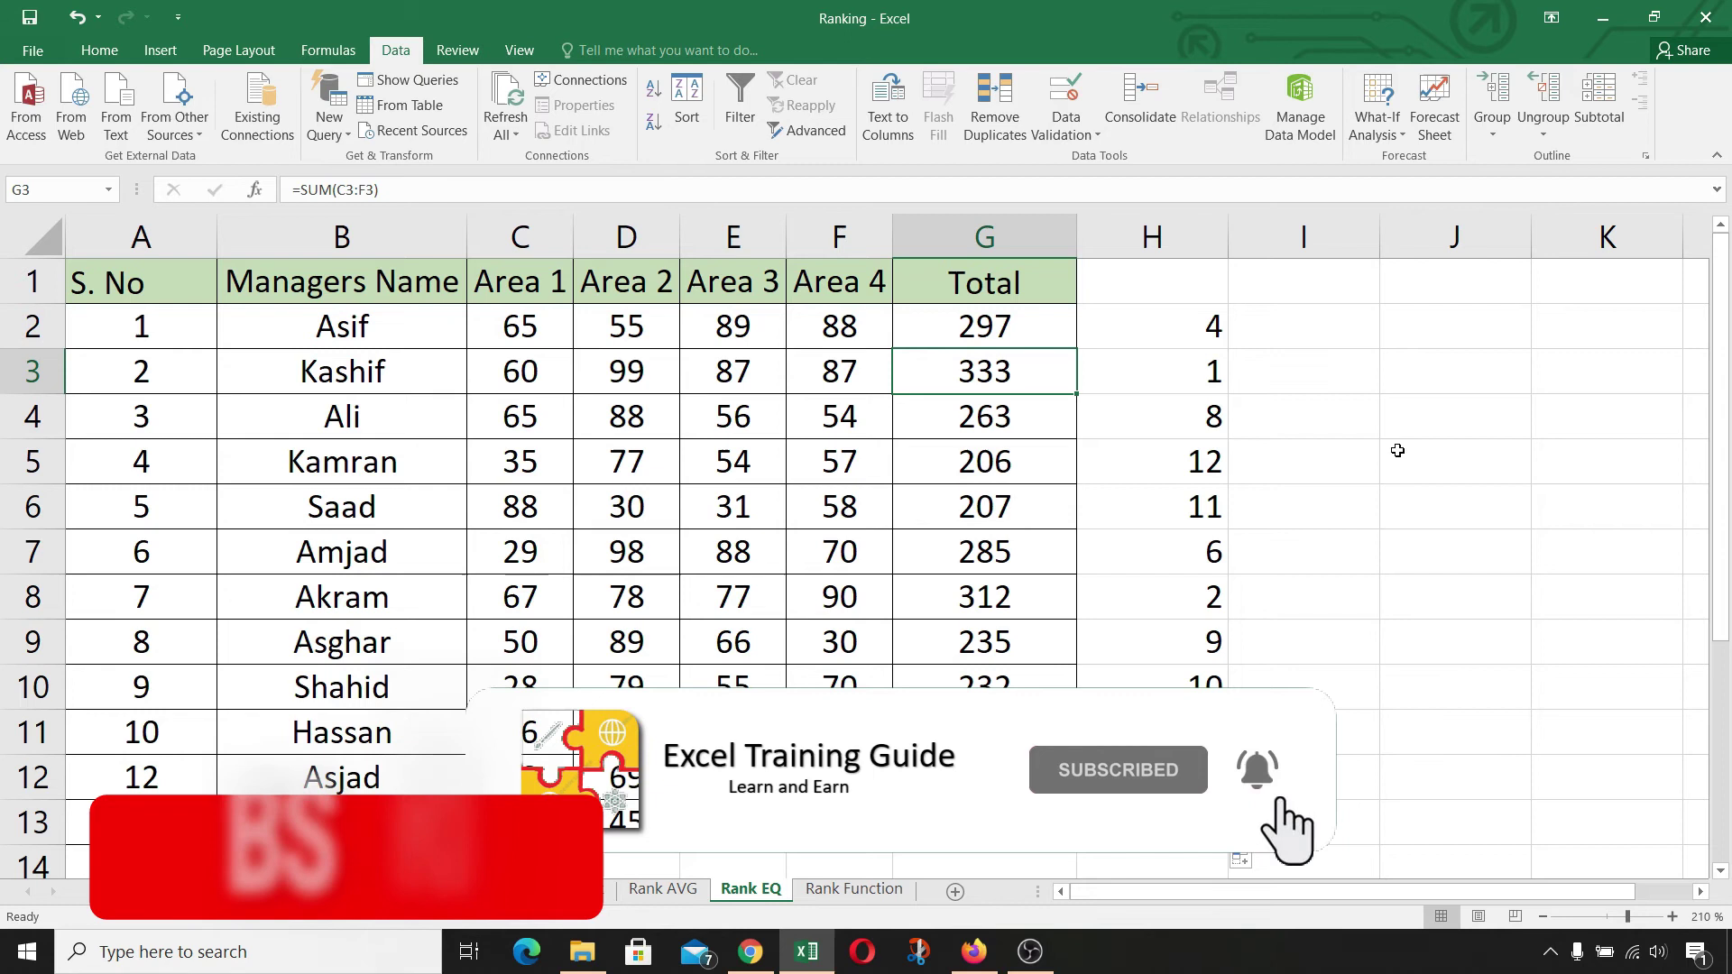
type("297")
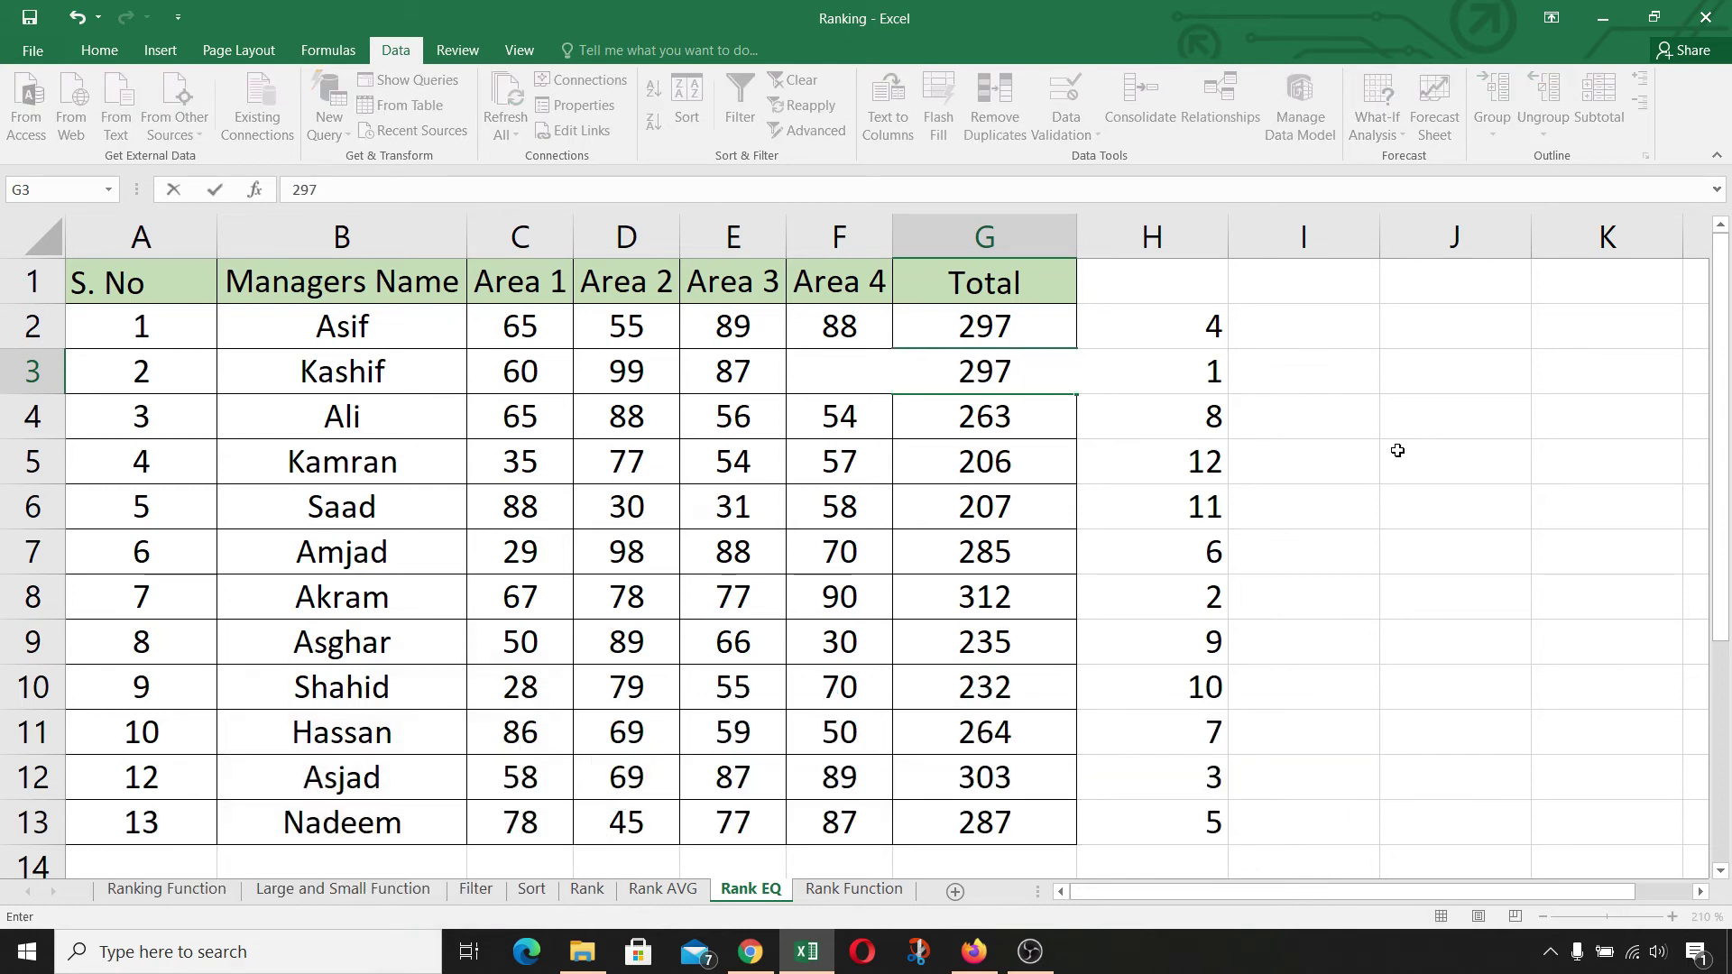
key("Return")
key("Up")
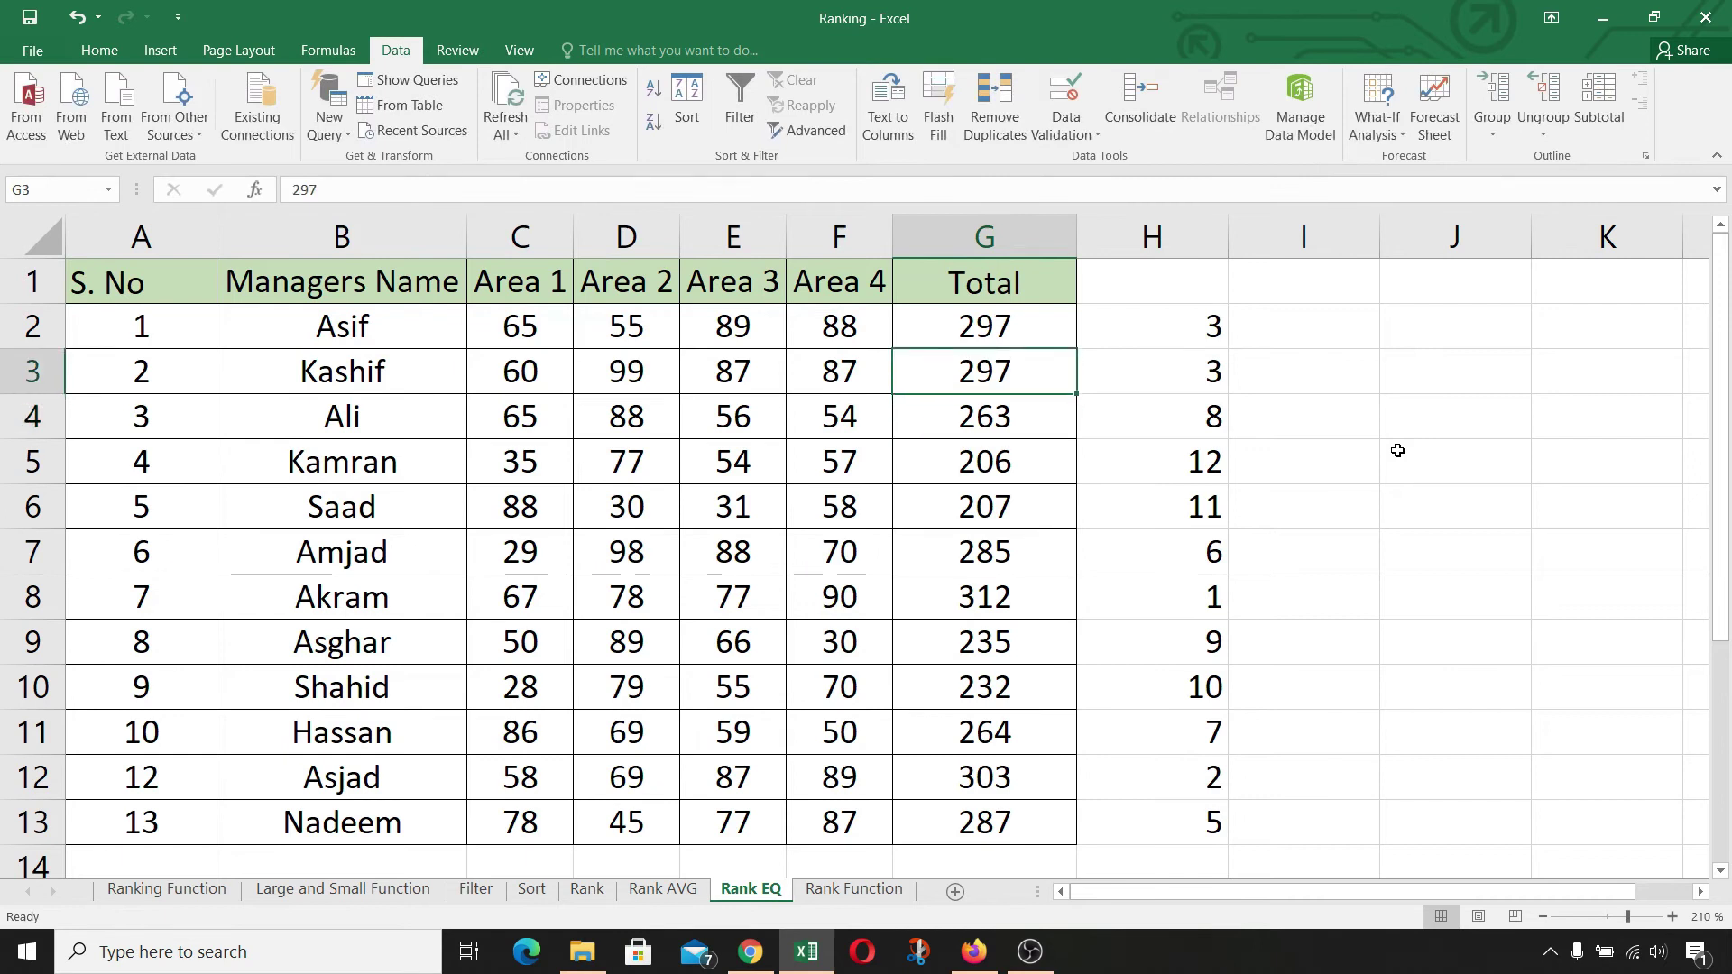
key("Right")
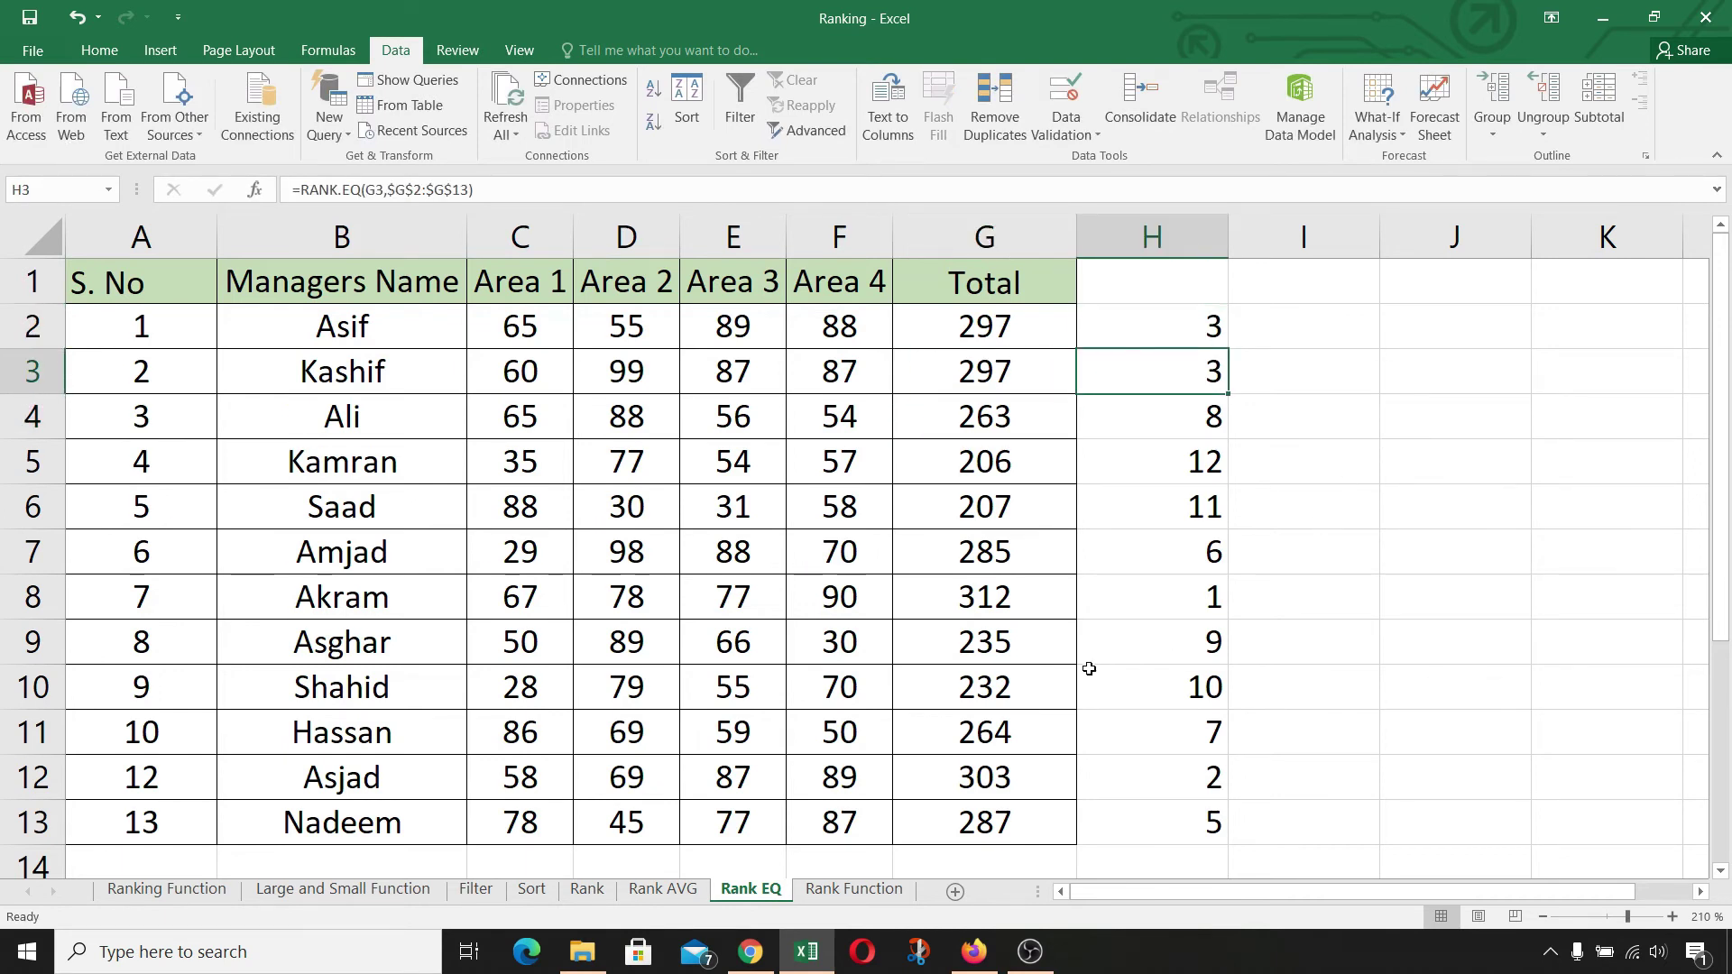
On the Rank sheet, replace the total in G3 with 297 to create the same tie with G2
left_click(587, 889)
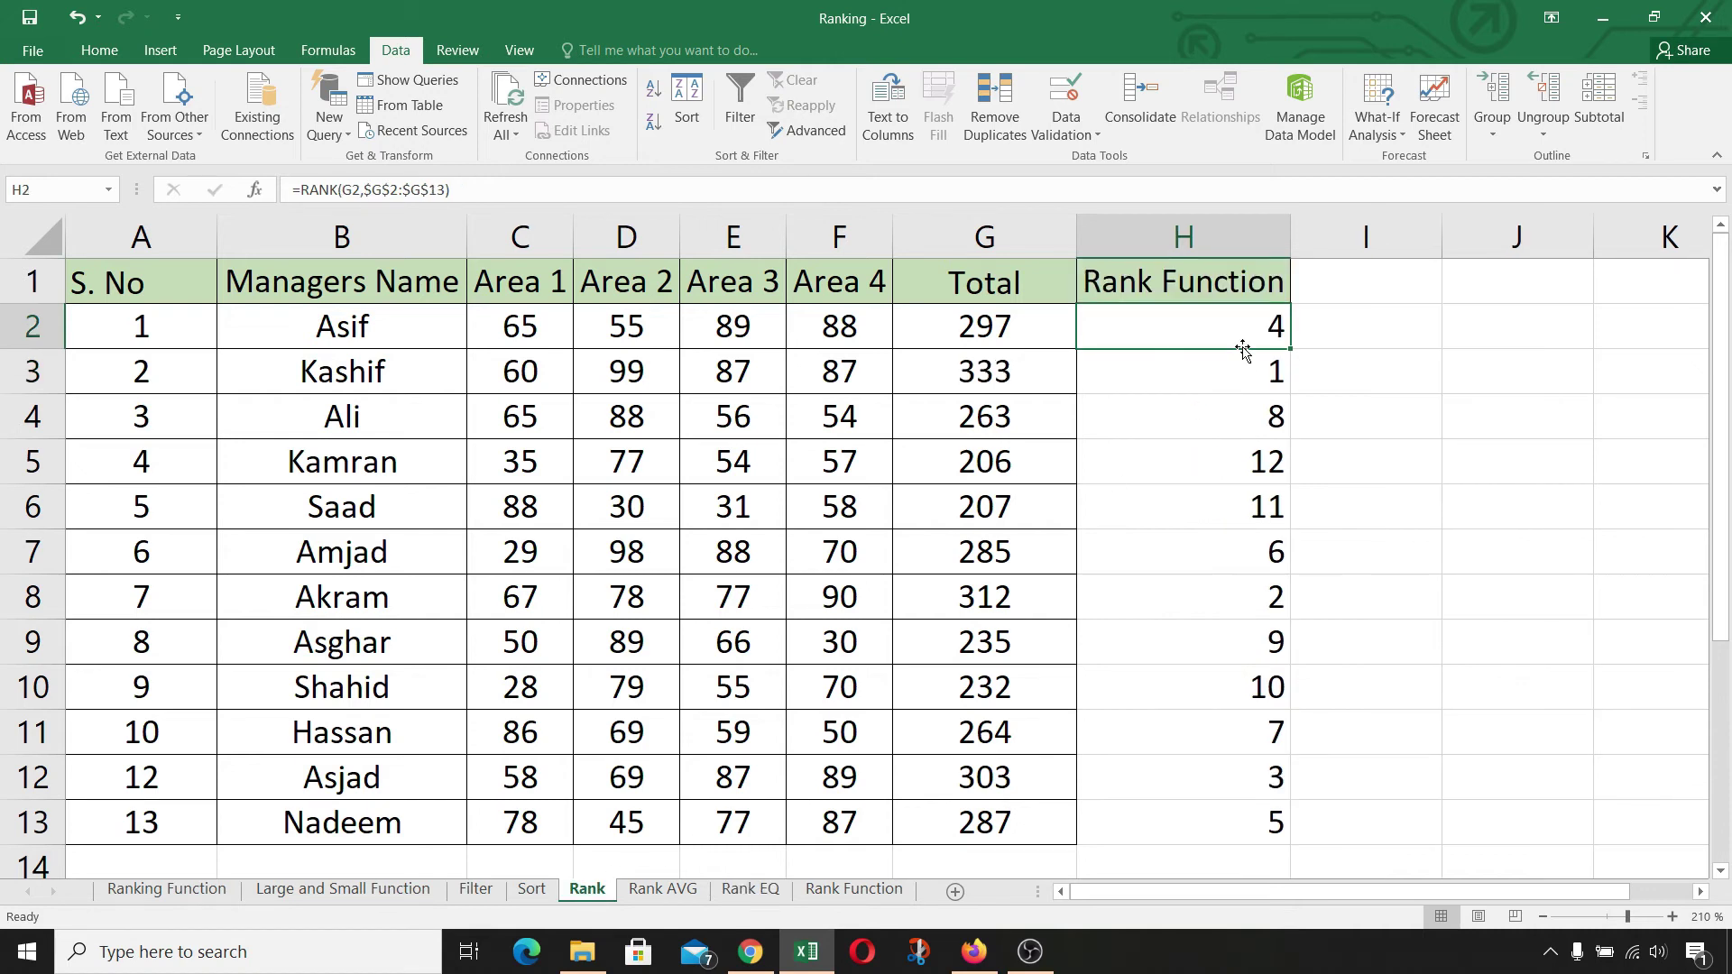
left_click(1040, 387)
type("297")
key("Tab")
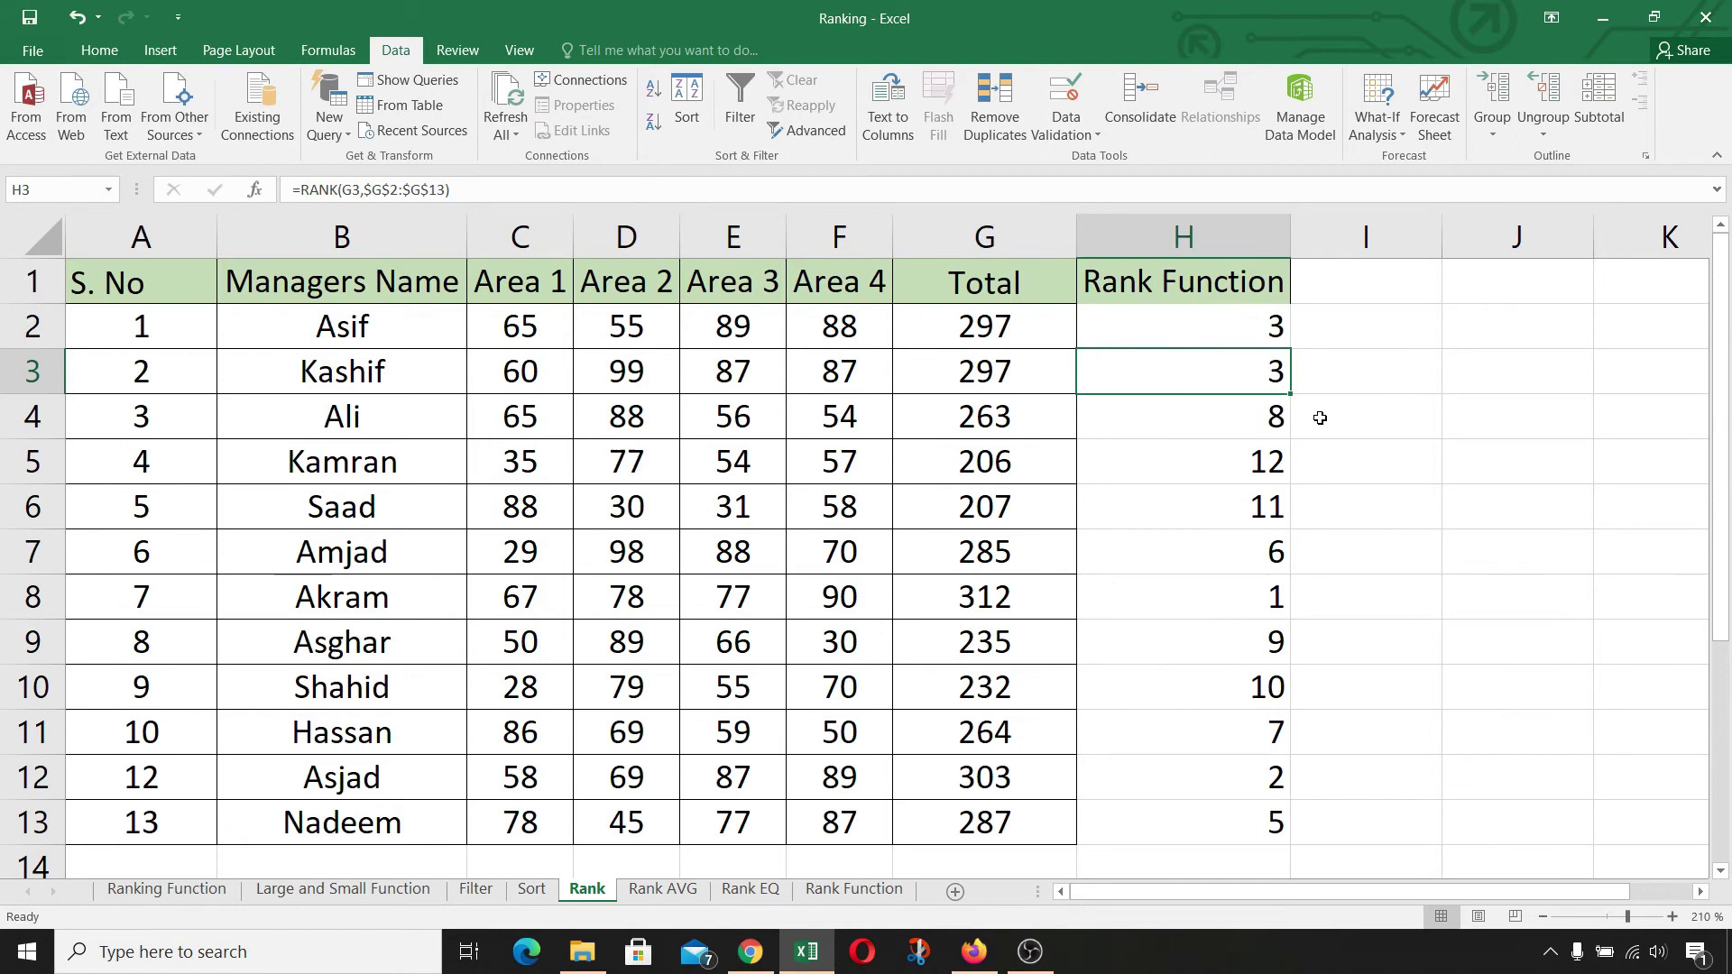
Compare the formulas and ranks of the two tied totals in H2 and H3 between the Rank EQ and Rank sheets
left_click(771, 891)
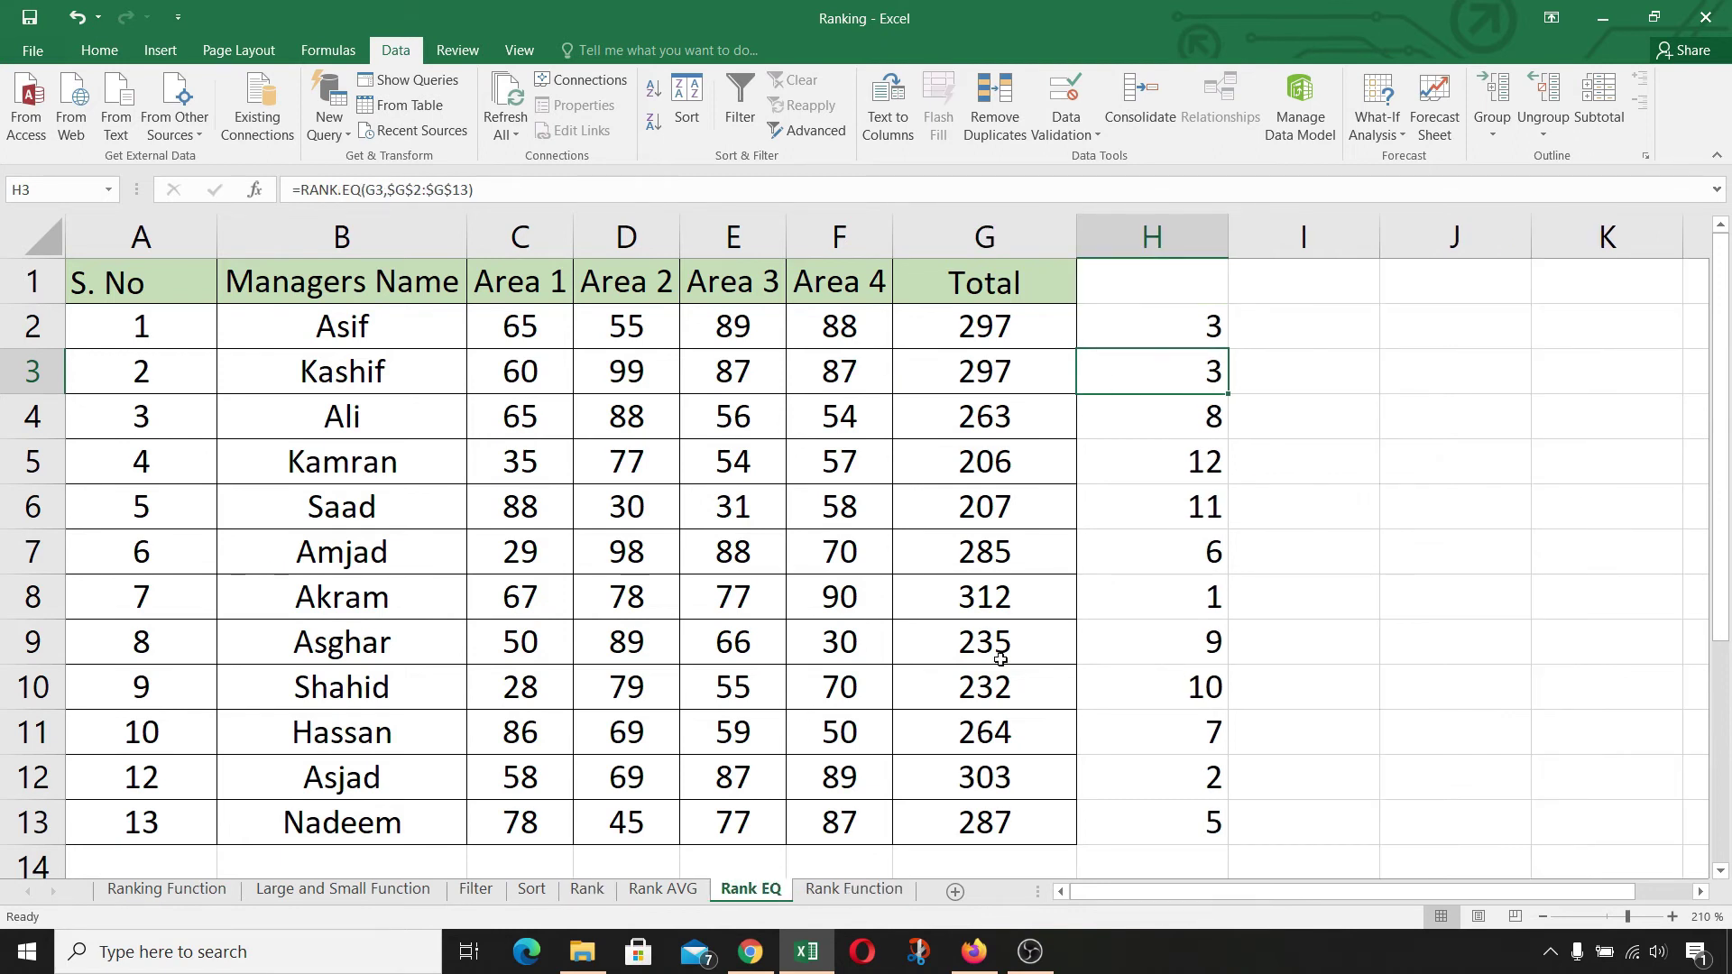
left_click_drag(1193, 336, 1226, 354)
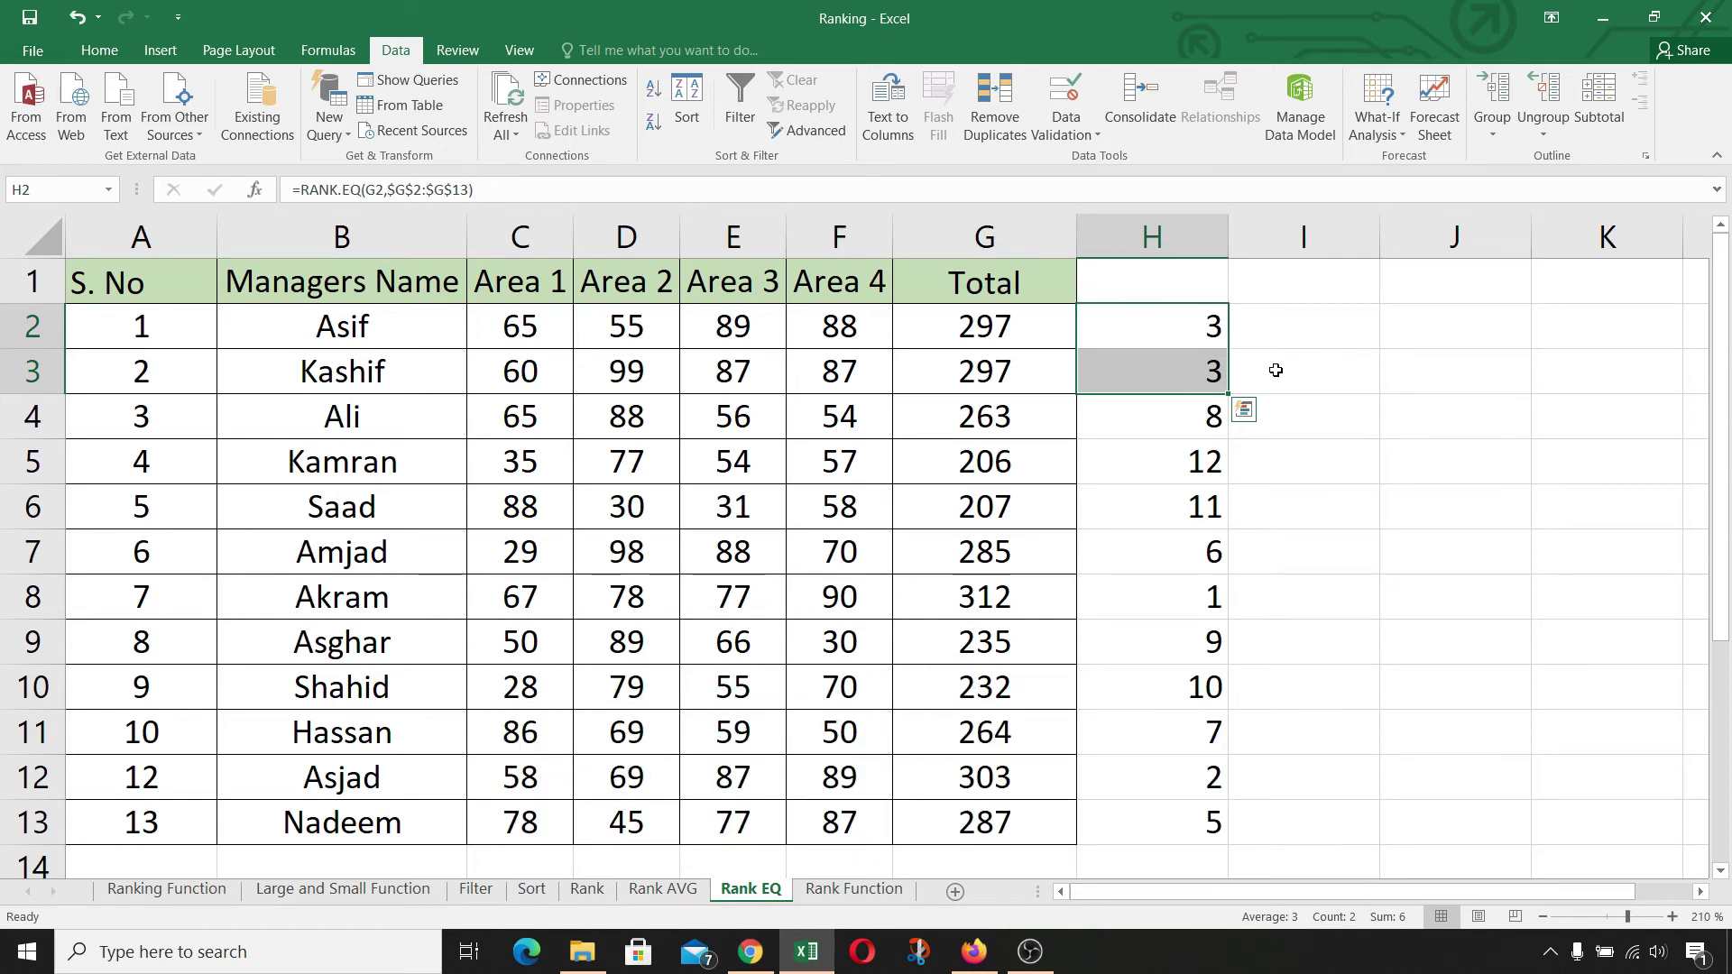
left_click(1212, 339)
left_click(1204, 366)
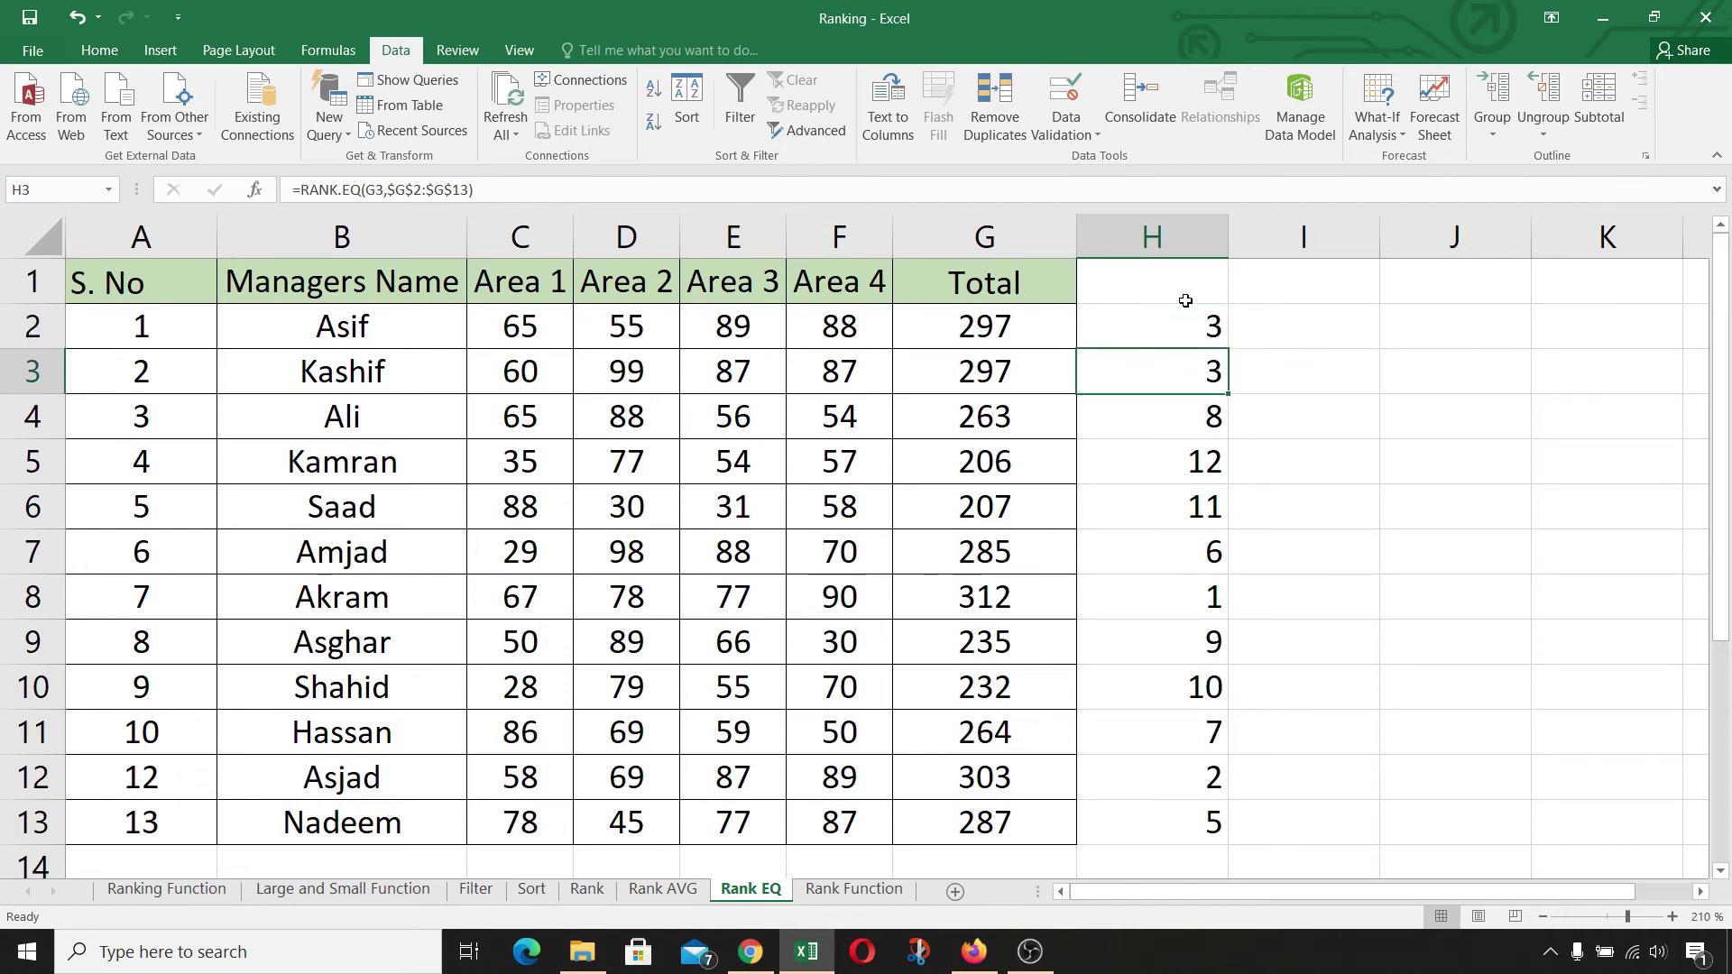
key("ctrl+Page_Down")
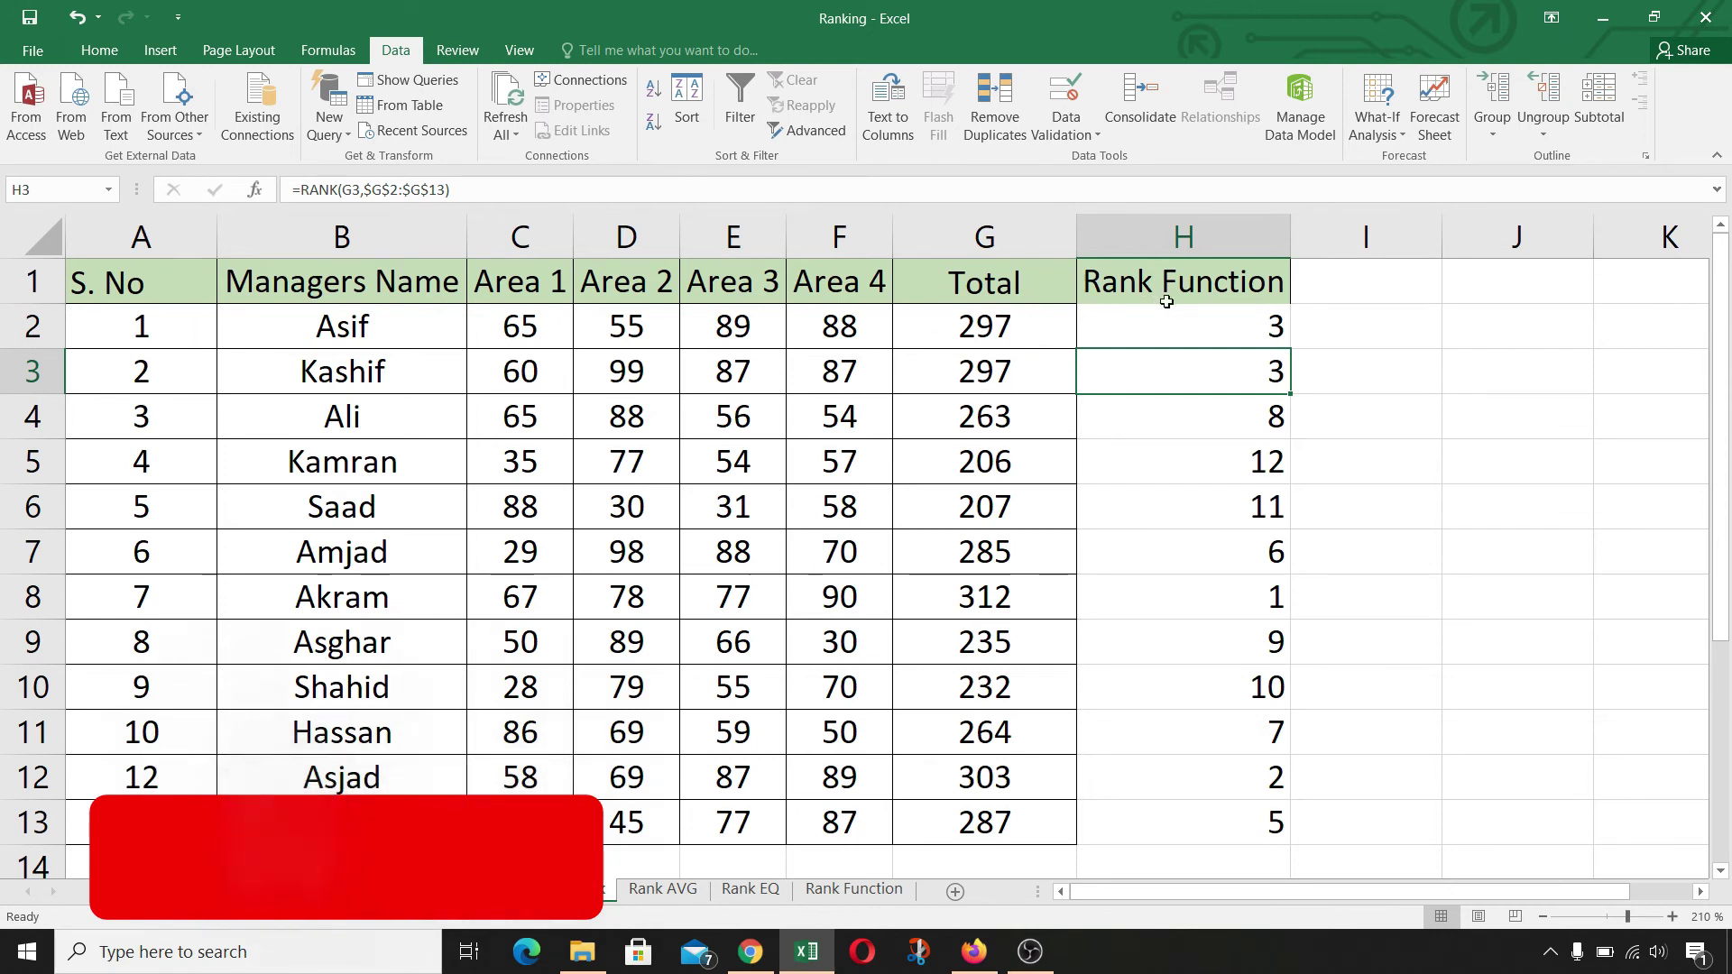
left_click(1203, 325)
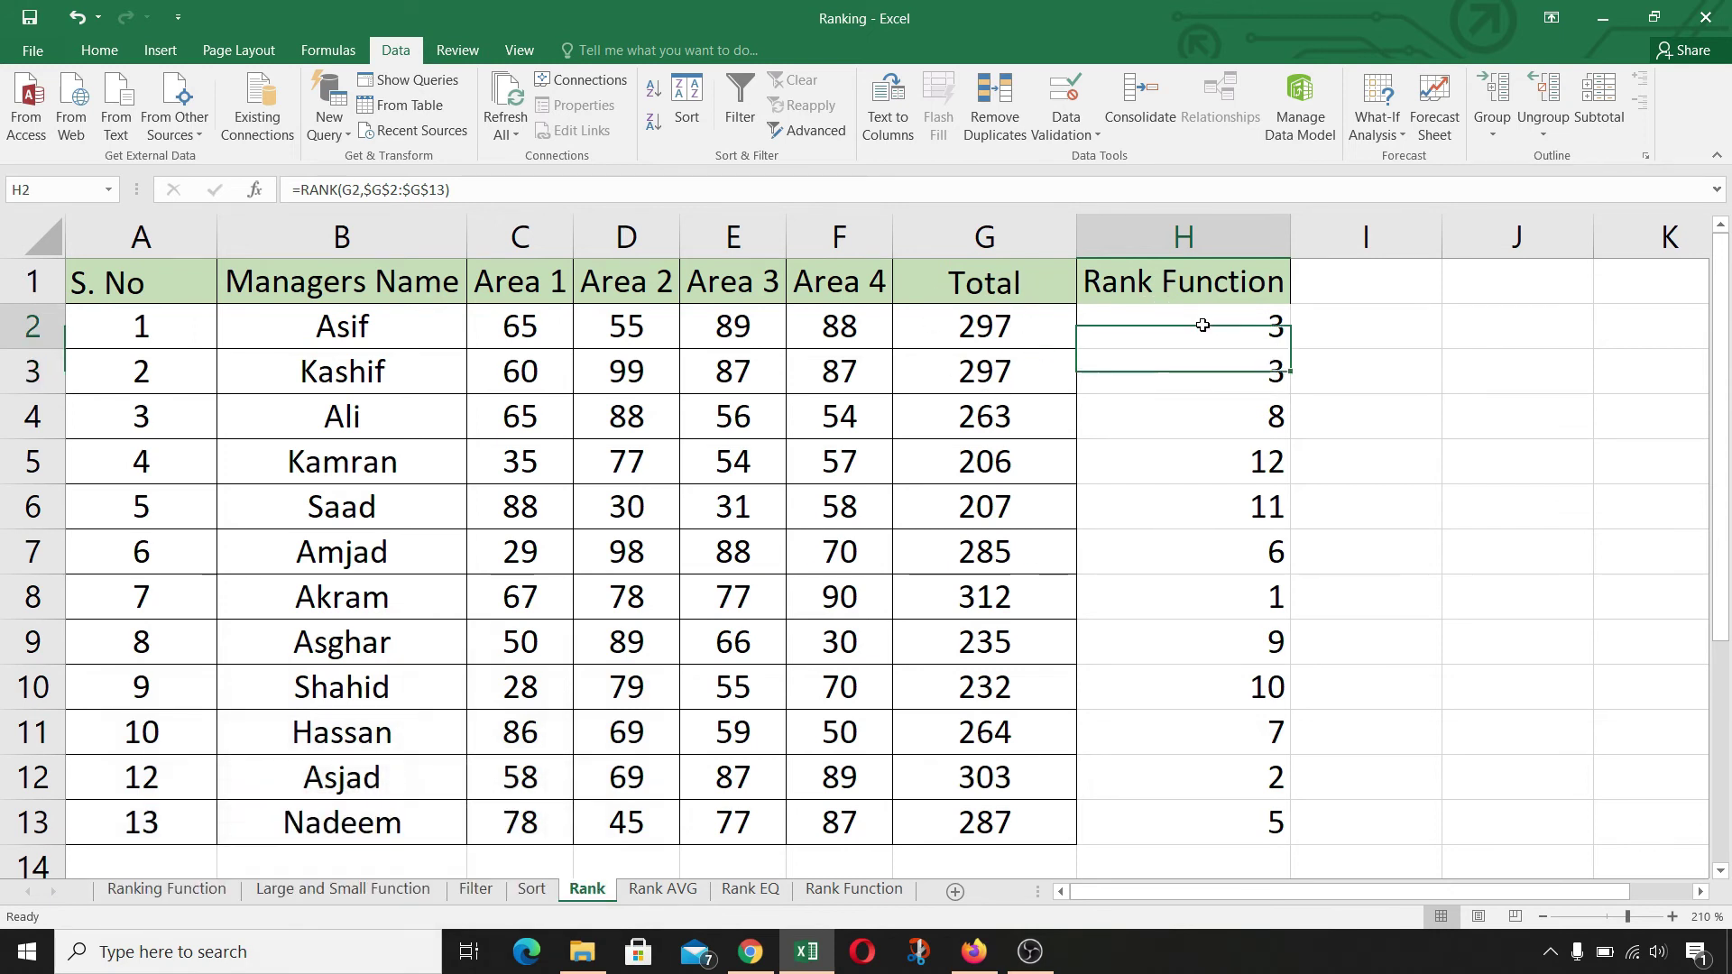
left_click(1206, 370)
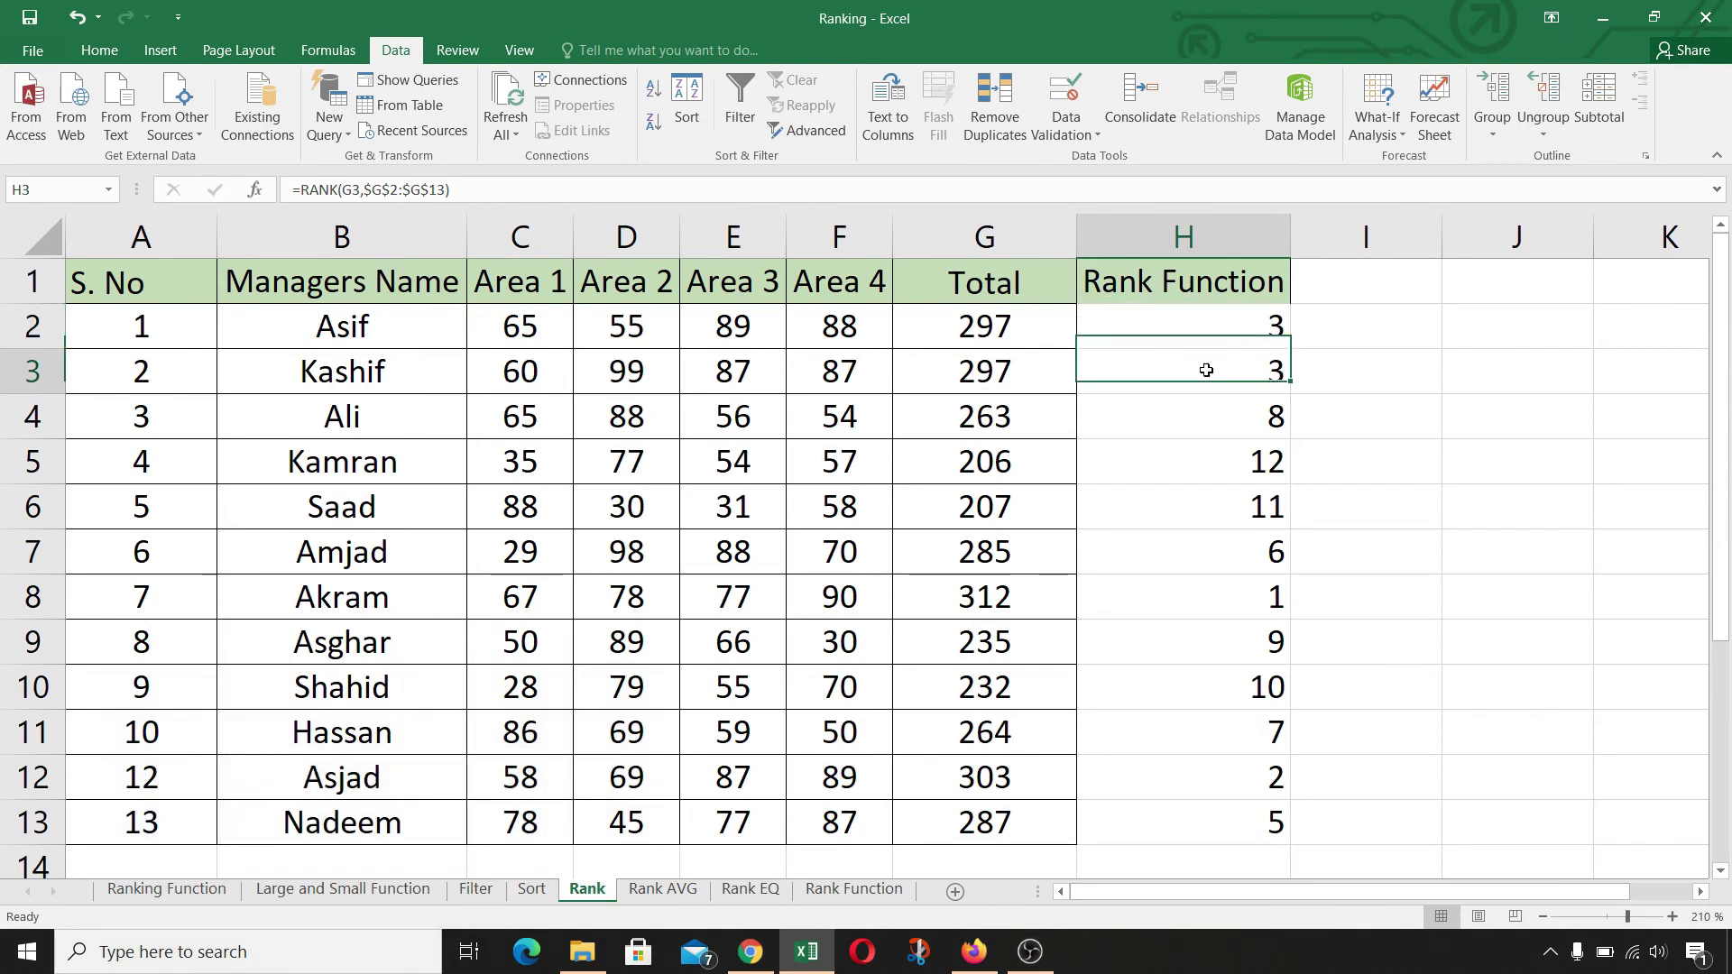
left_click(756, 893)
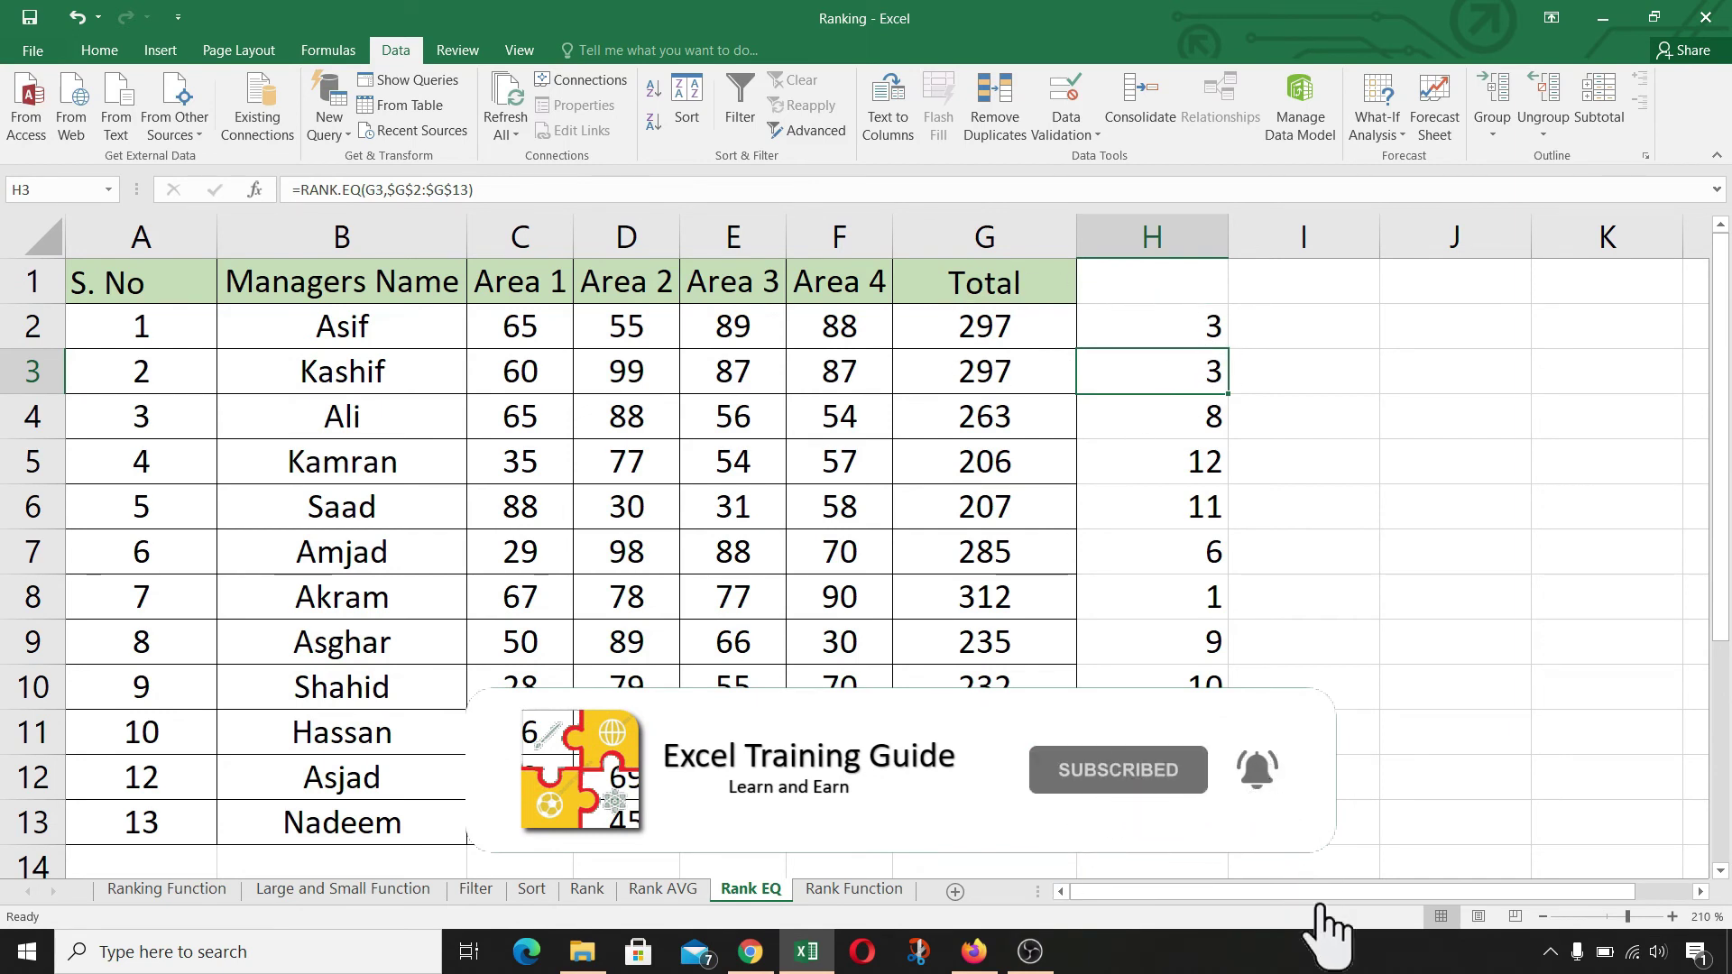
On the Rank Function sheet, start a formula in H2 with =RANK(G2,$G$2:$G$13)+
left_click(864, 891)
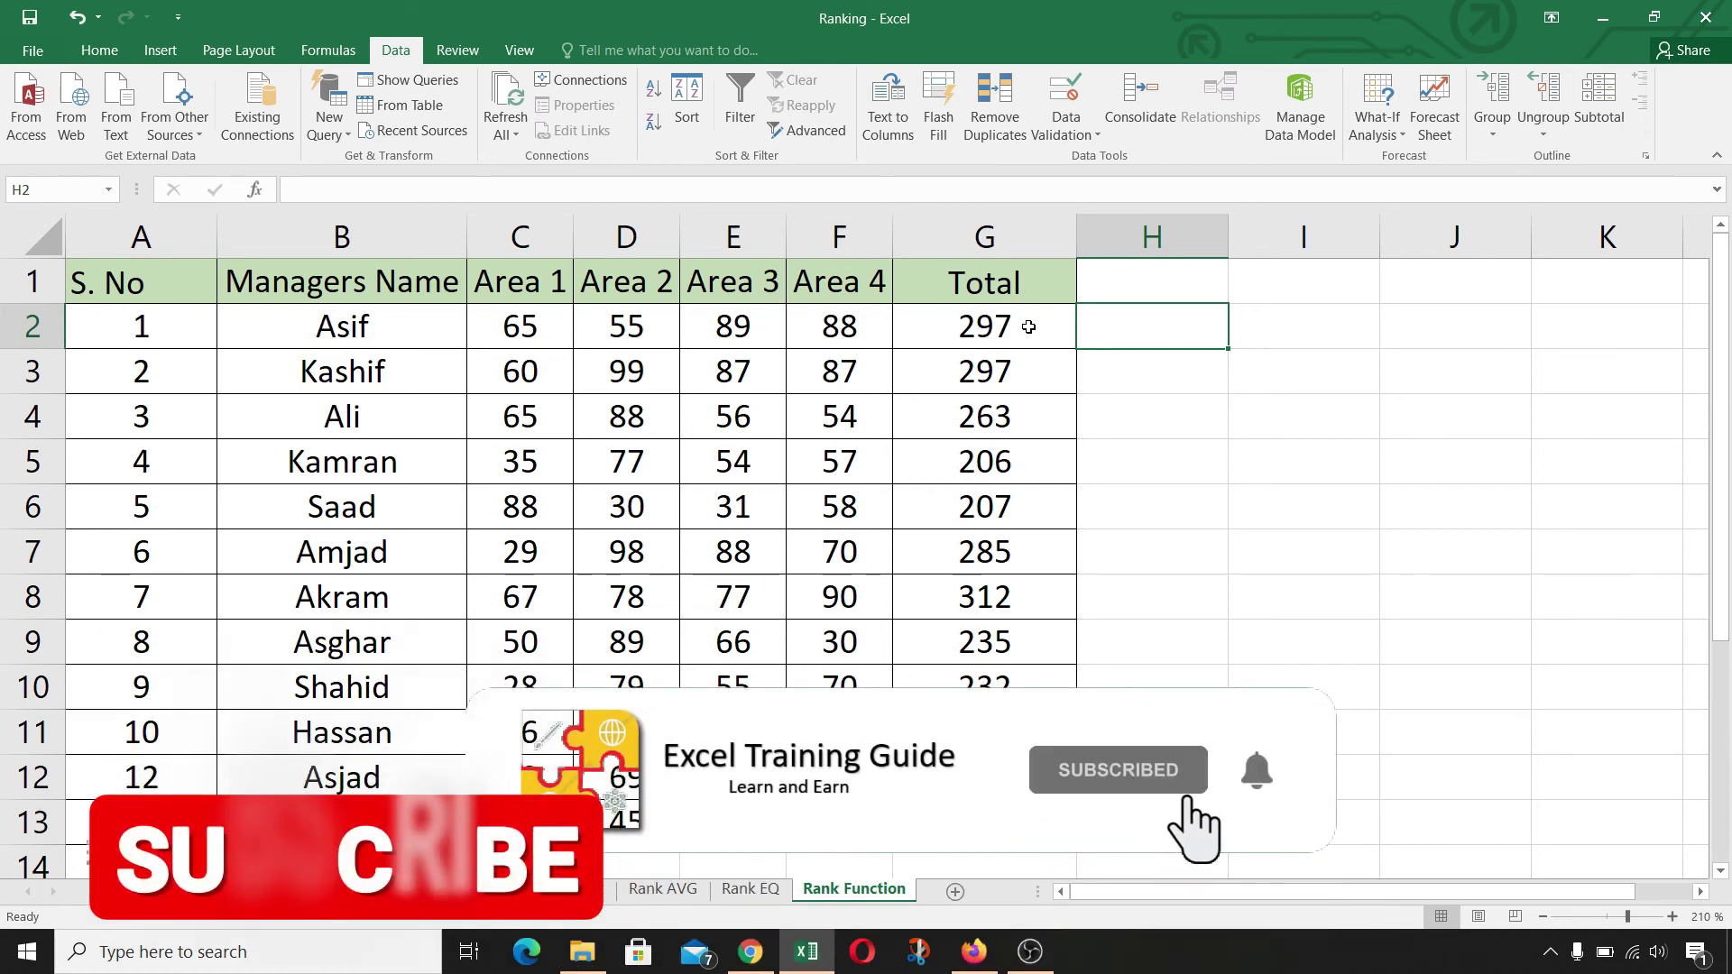
type("=")
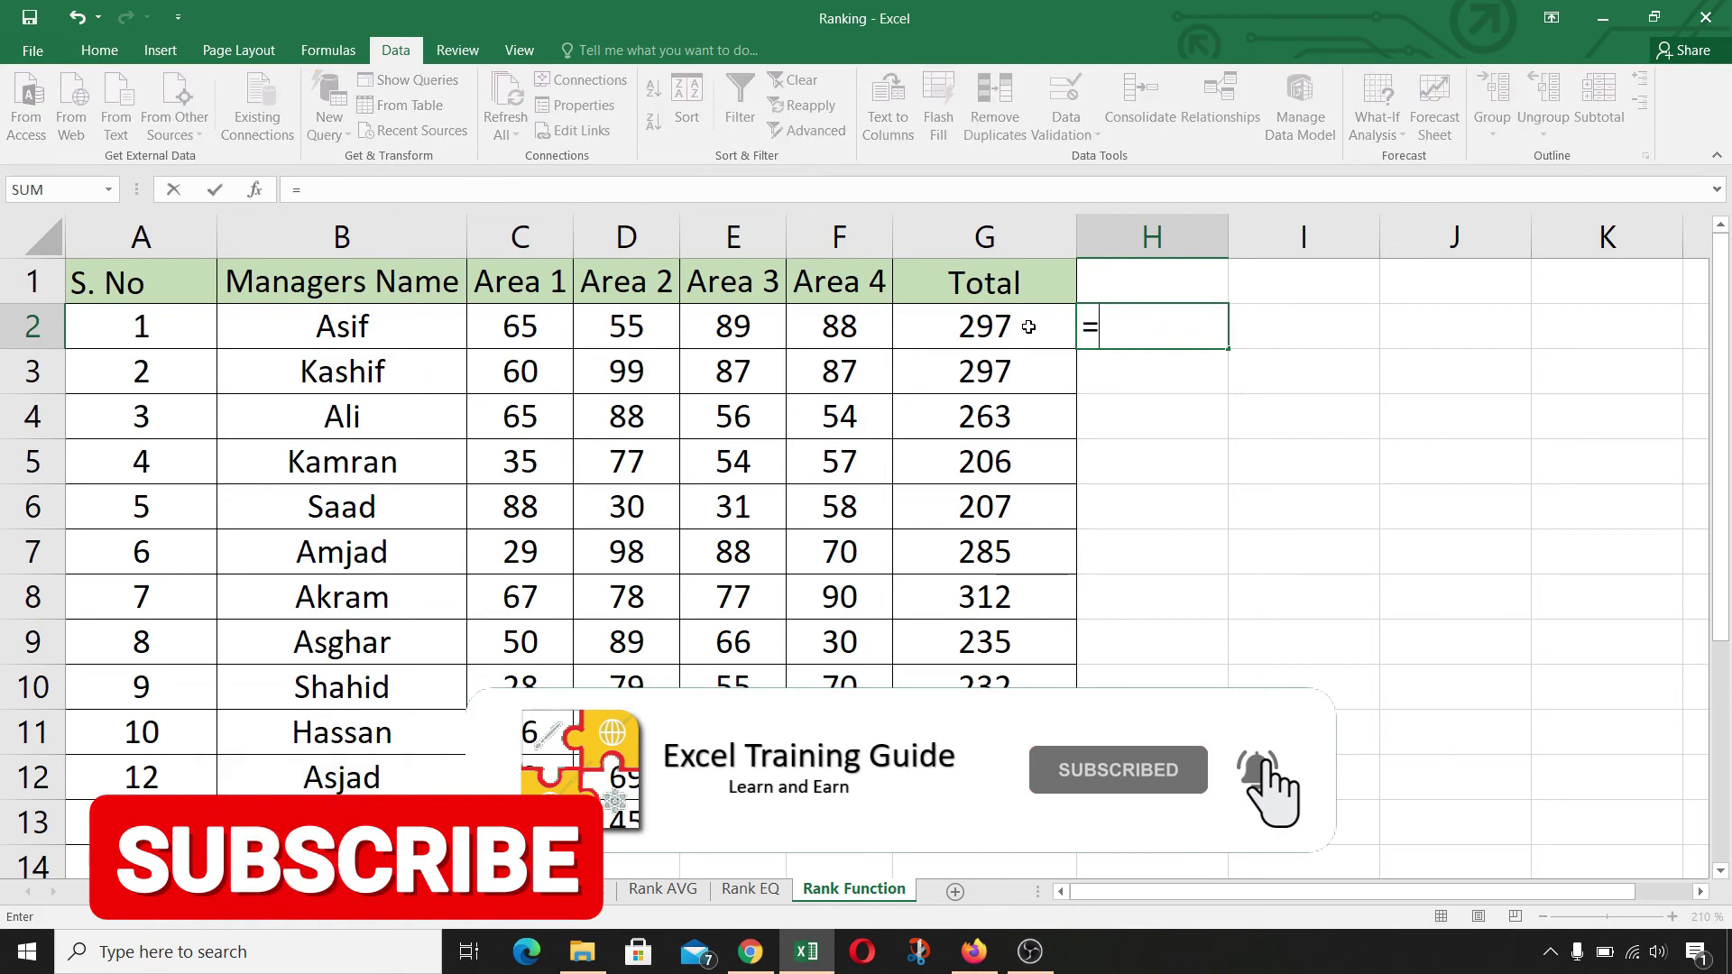
type("Rank")
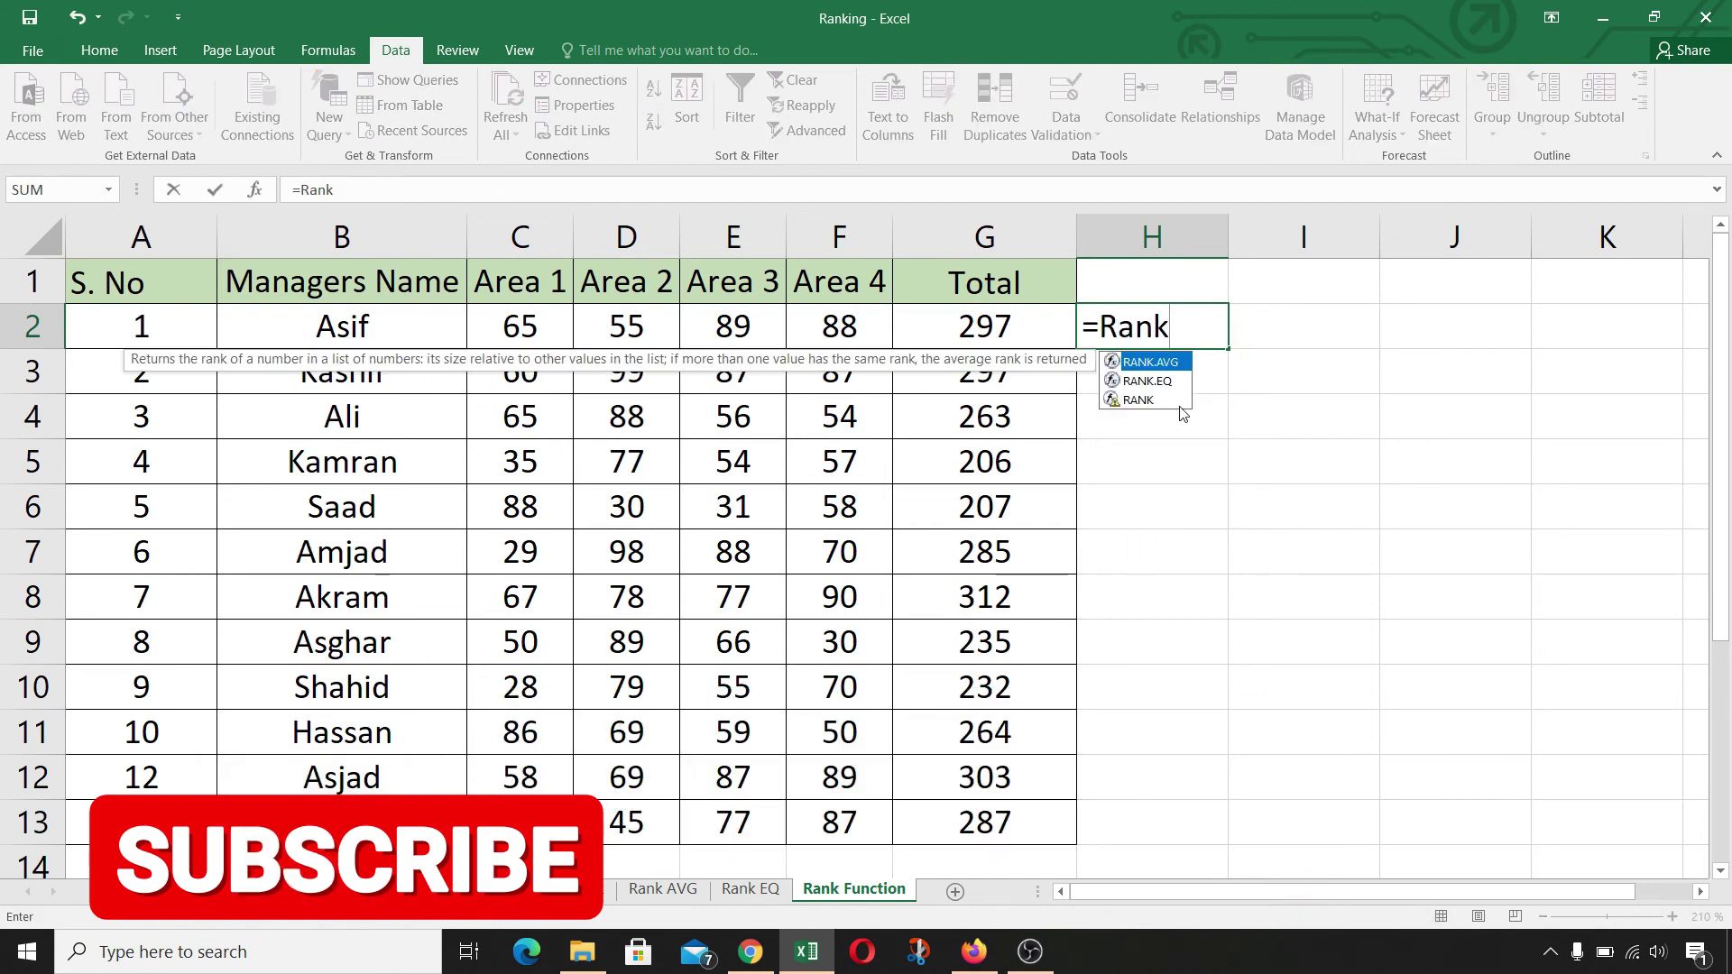
left_click(1153, 402)
key("Tab")
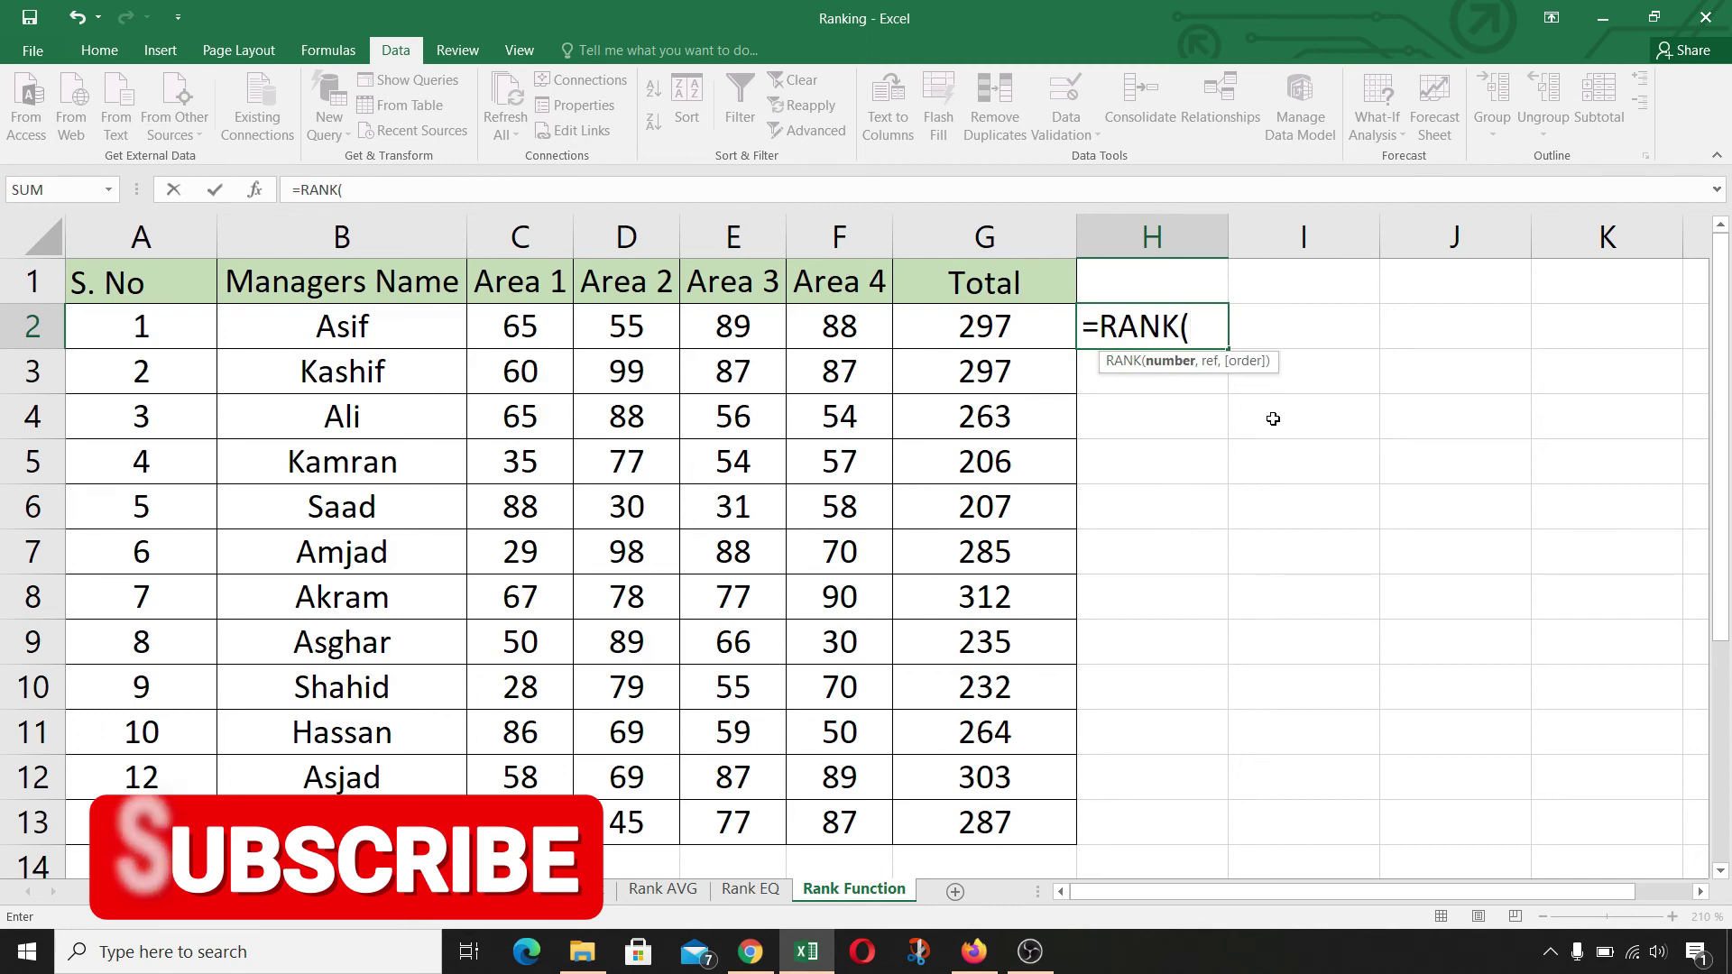
key("Left")
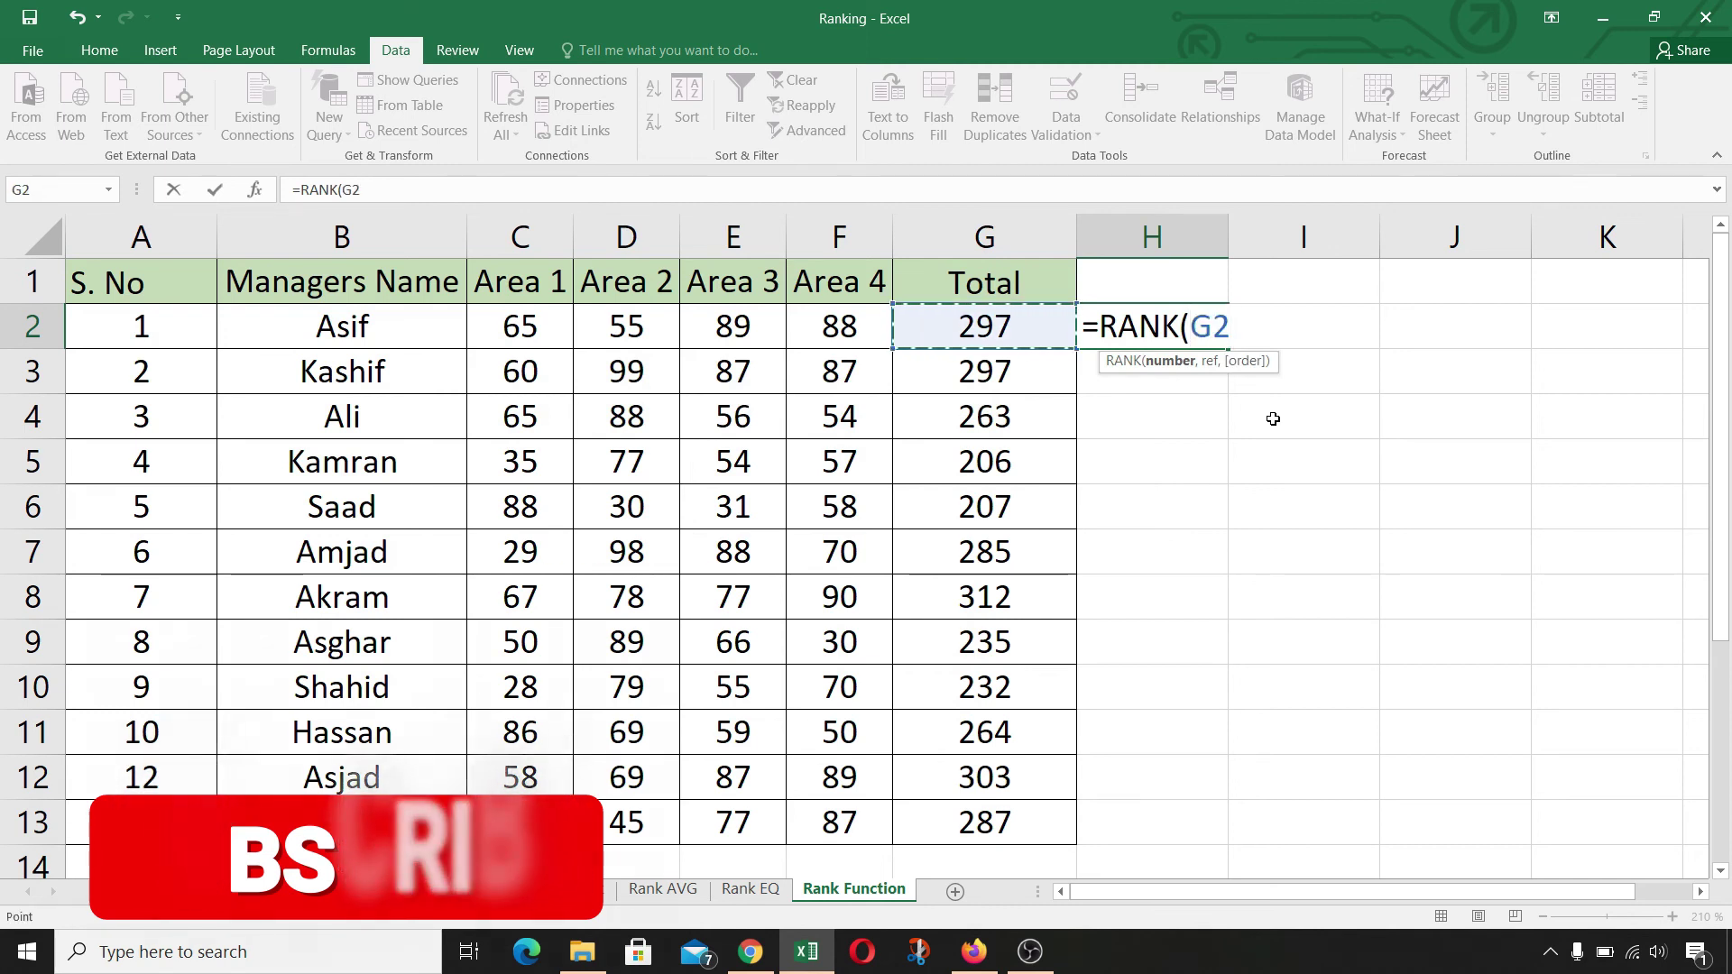
type(",")
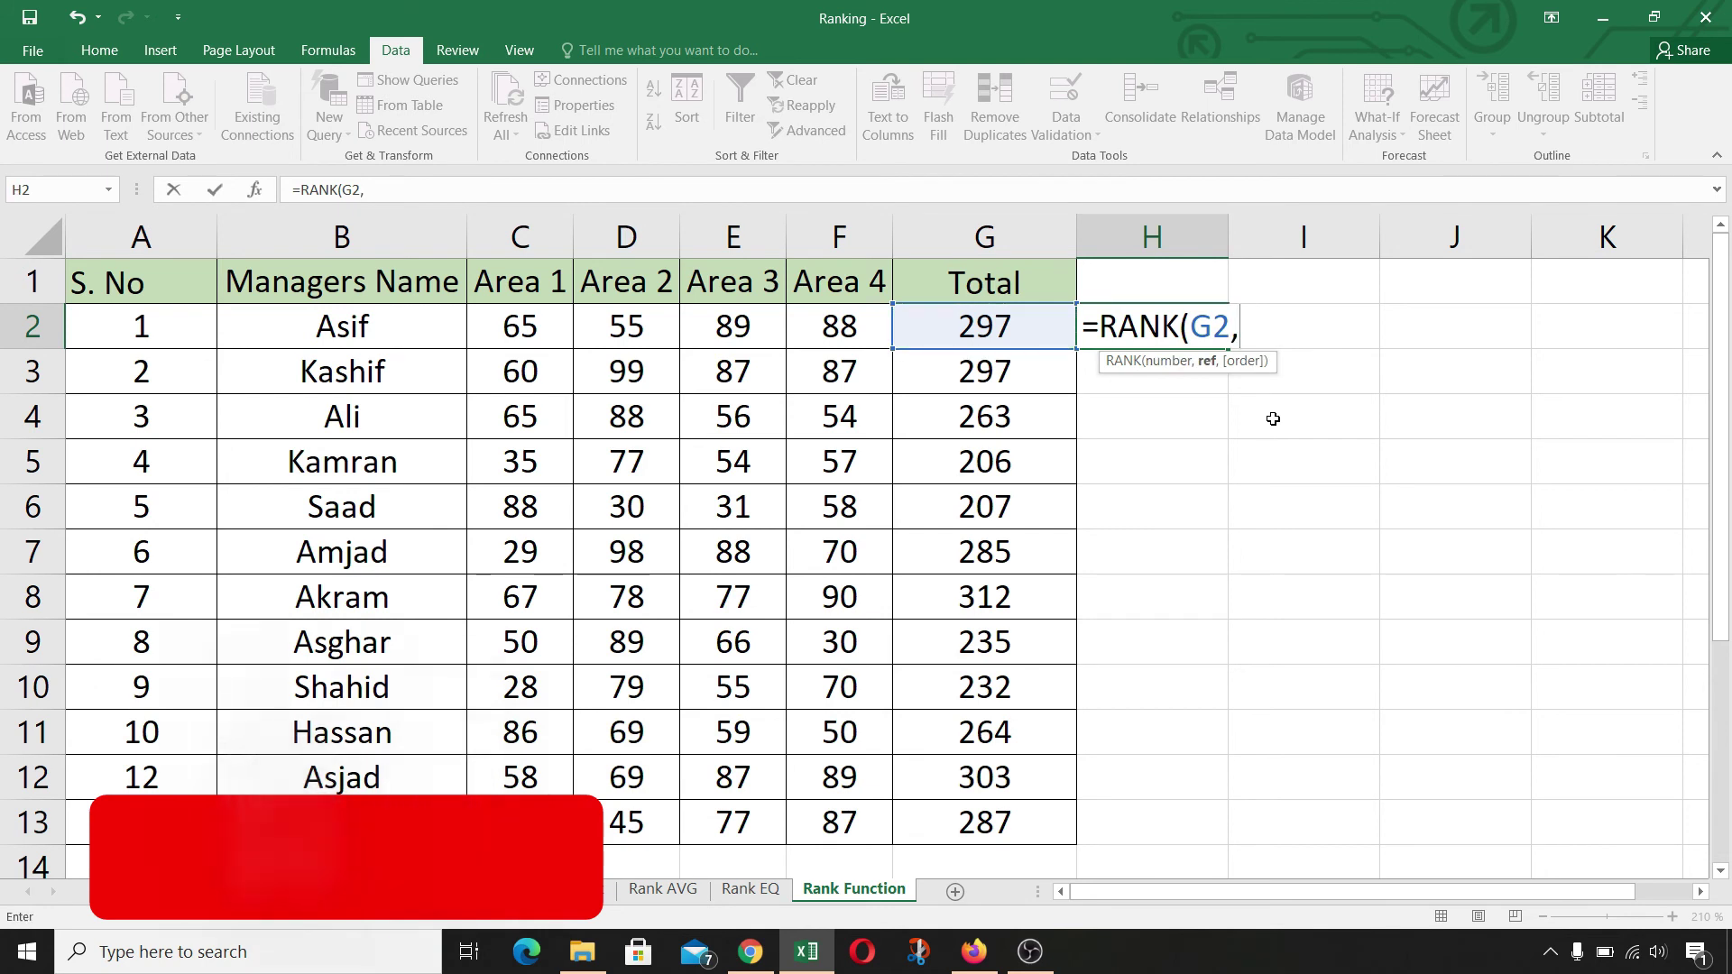
key("Left")
key("ctrl+shift+Down")
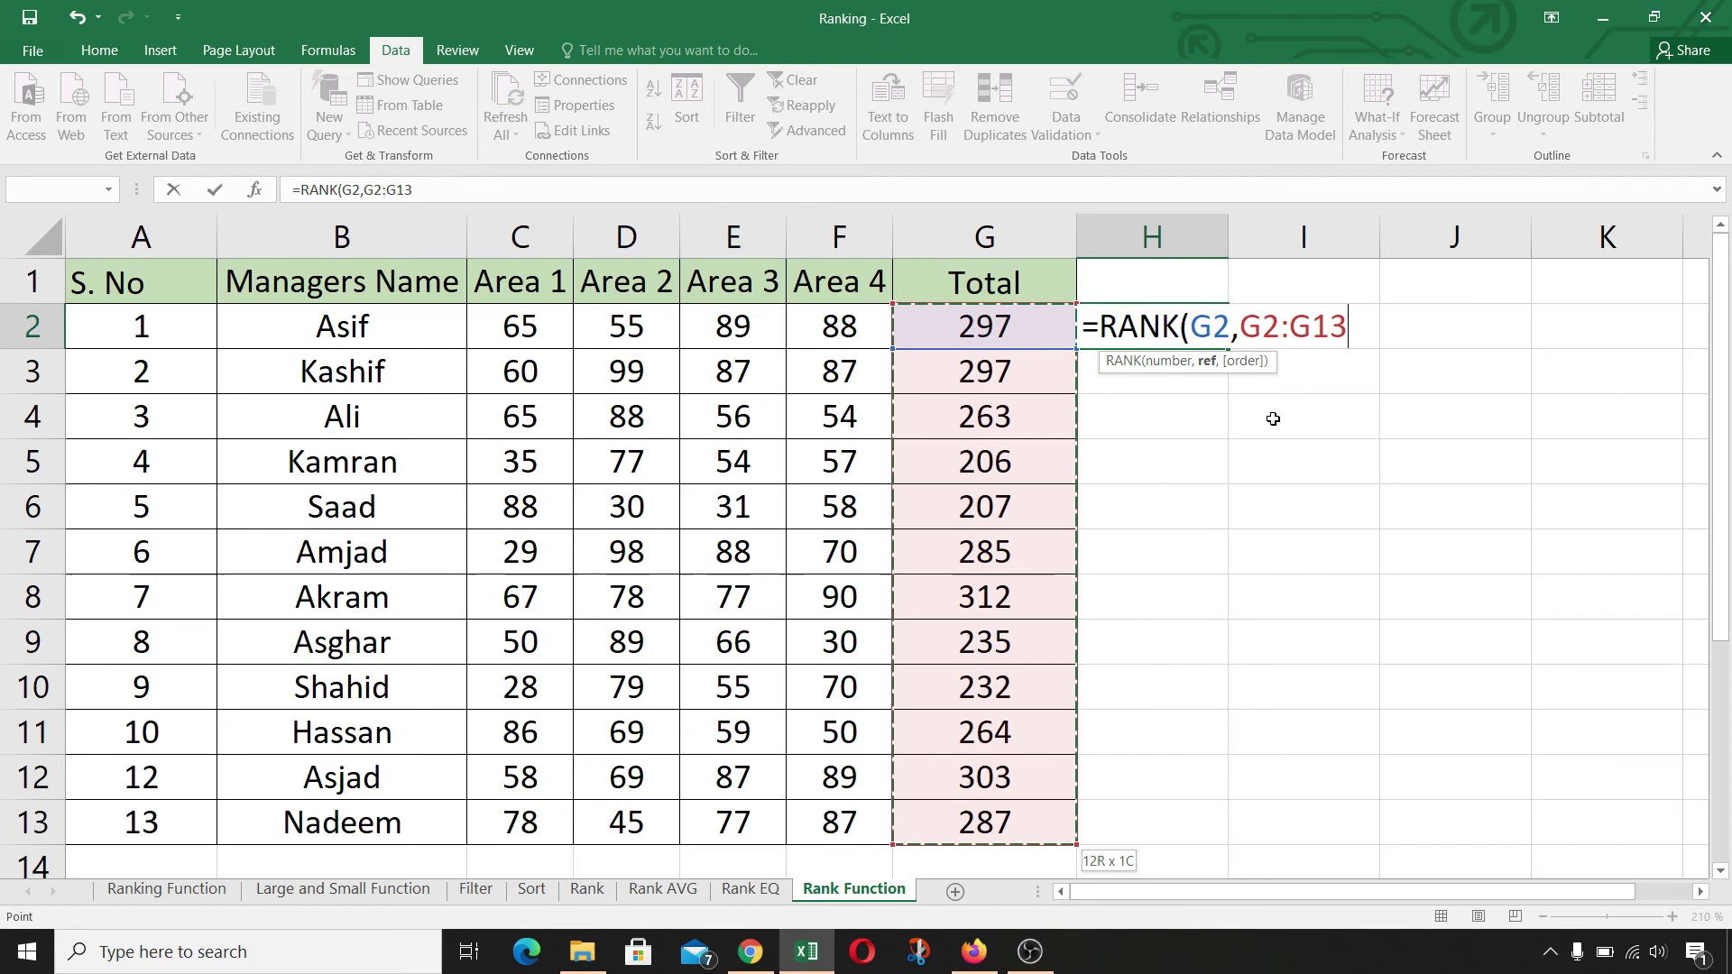
key("F4")
type(")+")
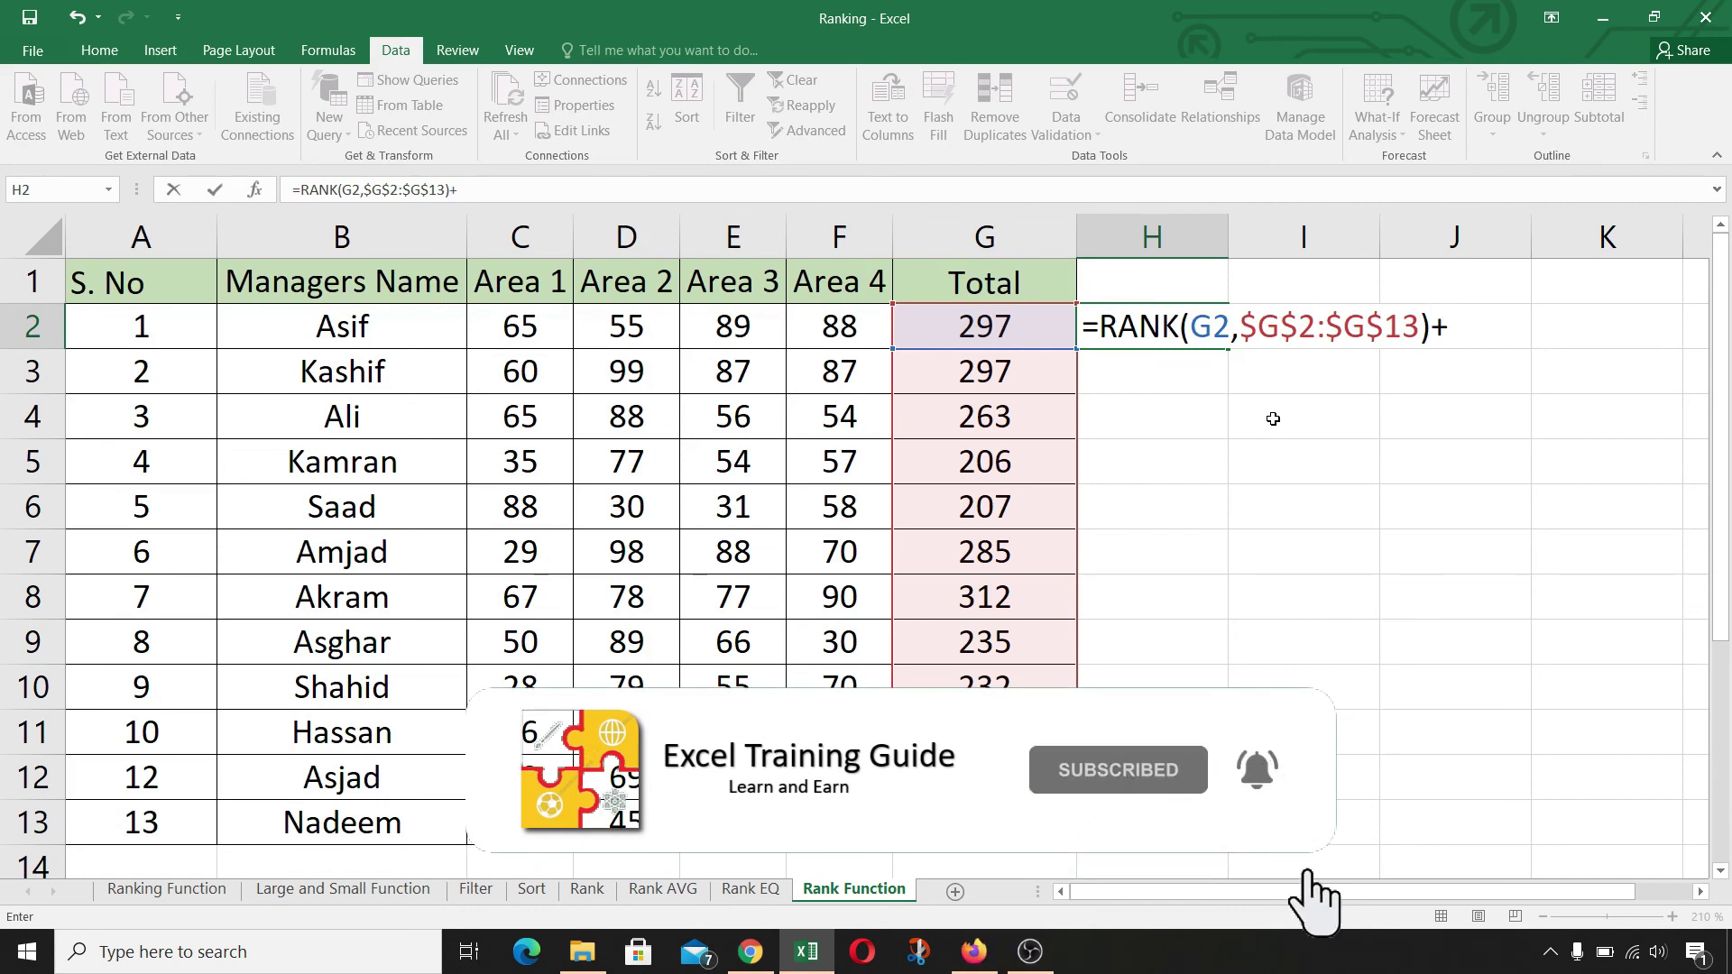
Extend the H2 formula with COUNTIF(G2:G2,G2)-1 after the RANK part to separate tied totals
type("Countif")
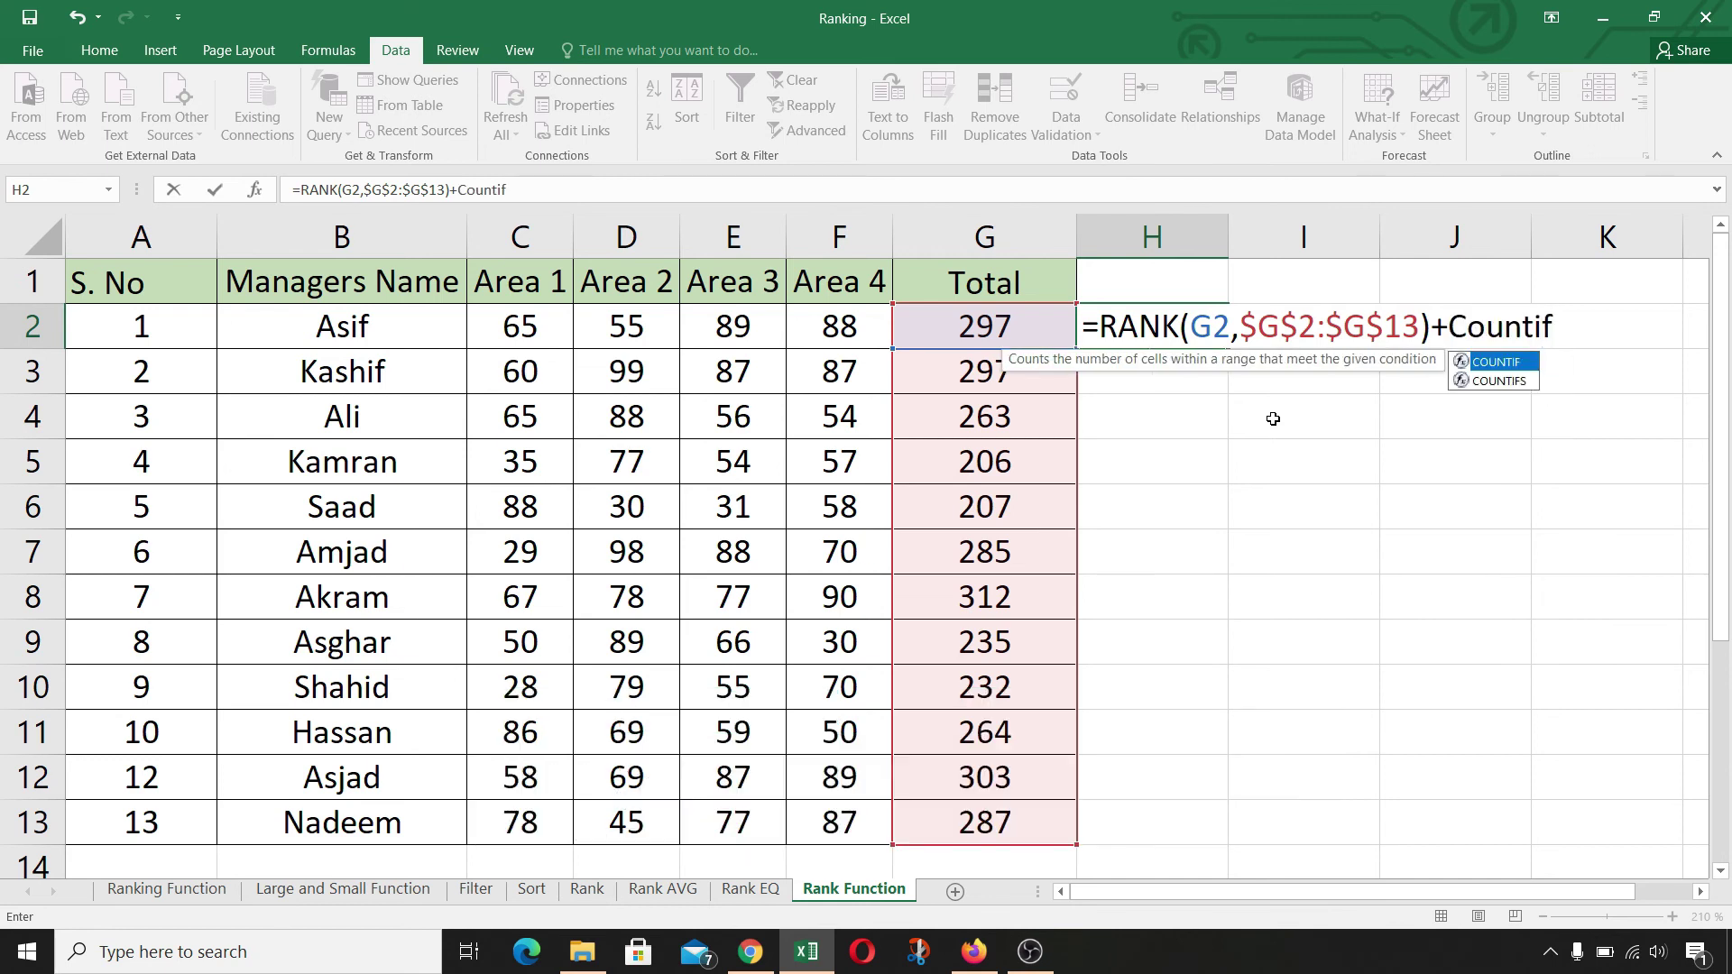
key("Tab")
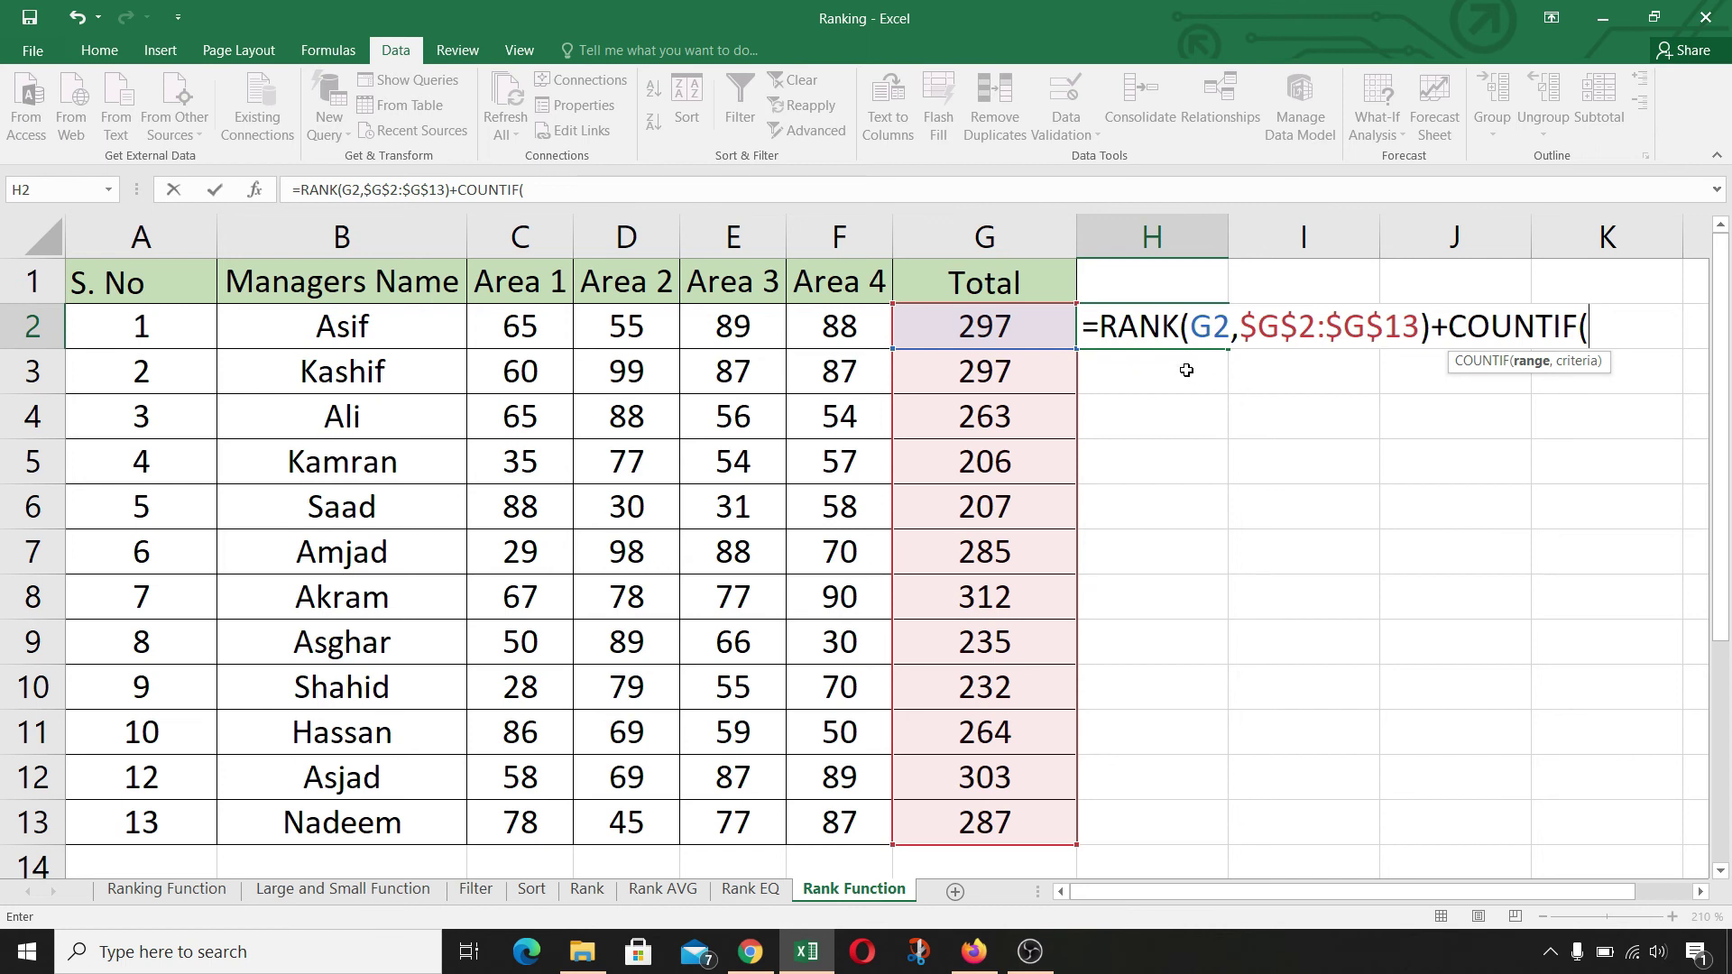
left_click(1031, 330)
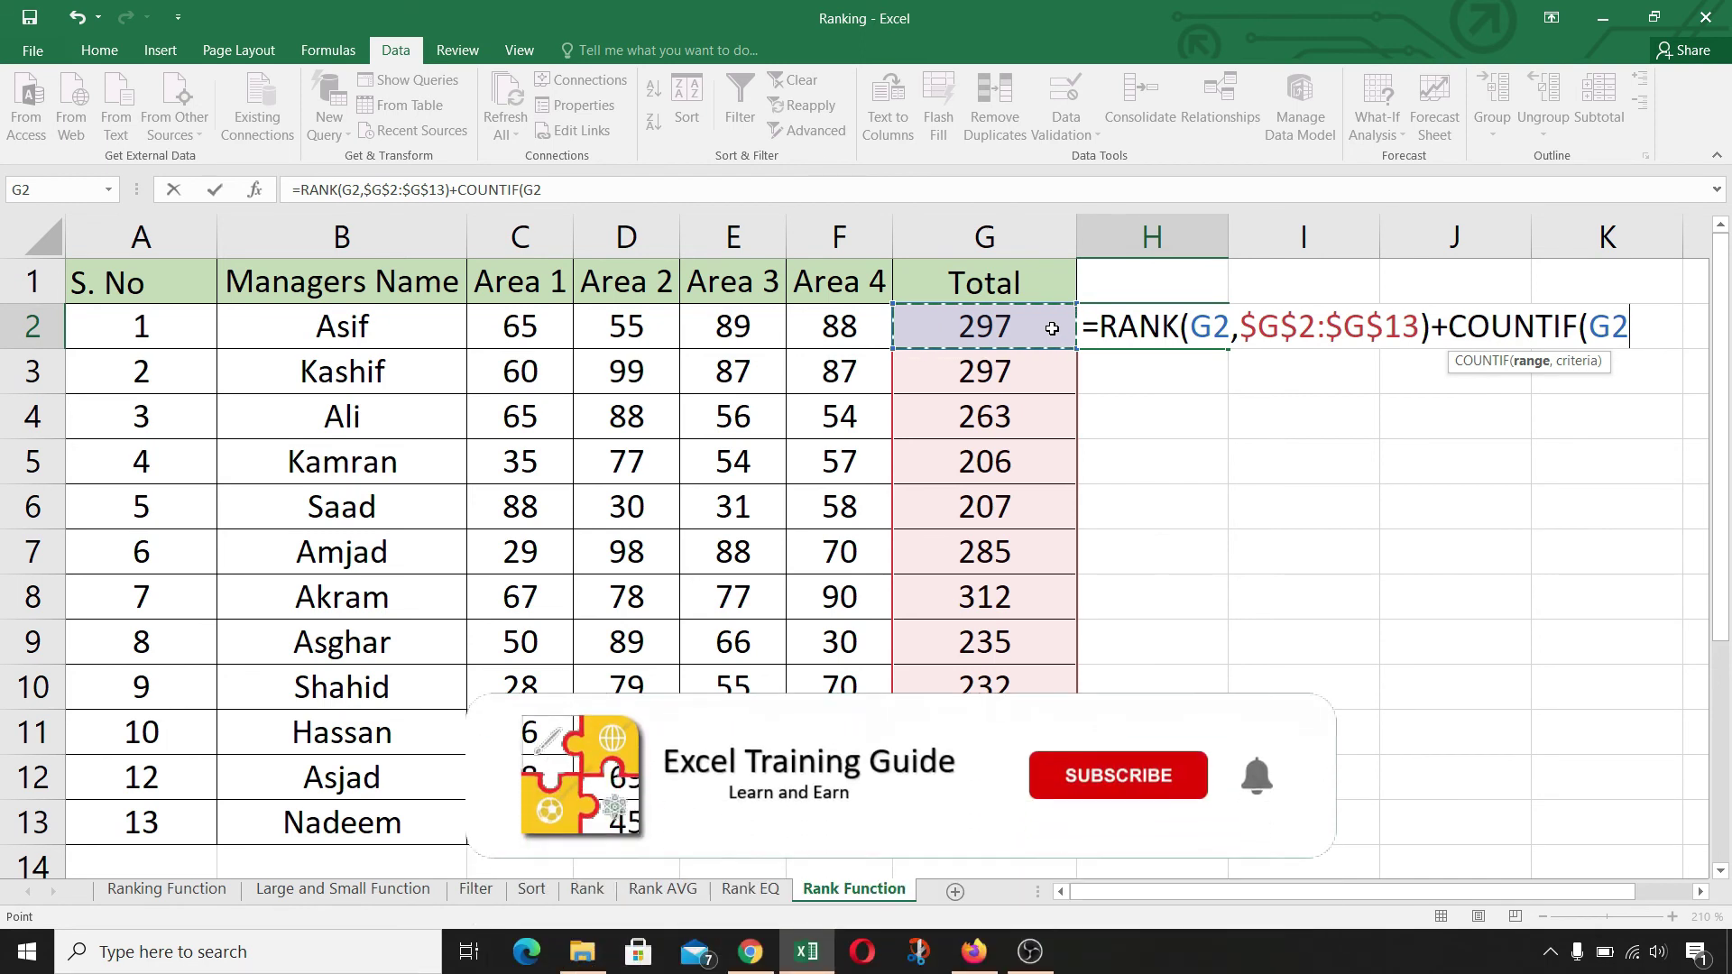
key("F8")
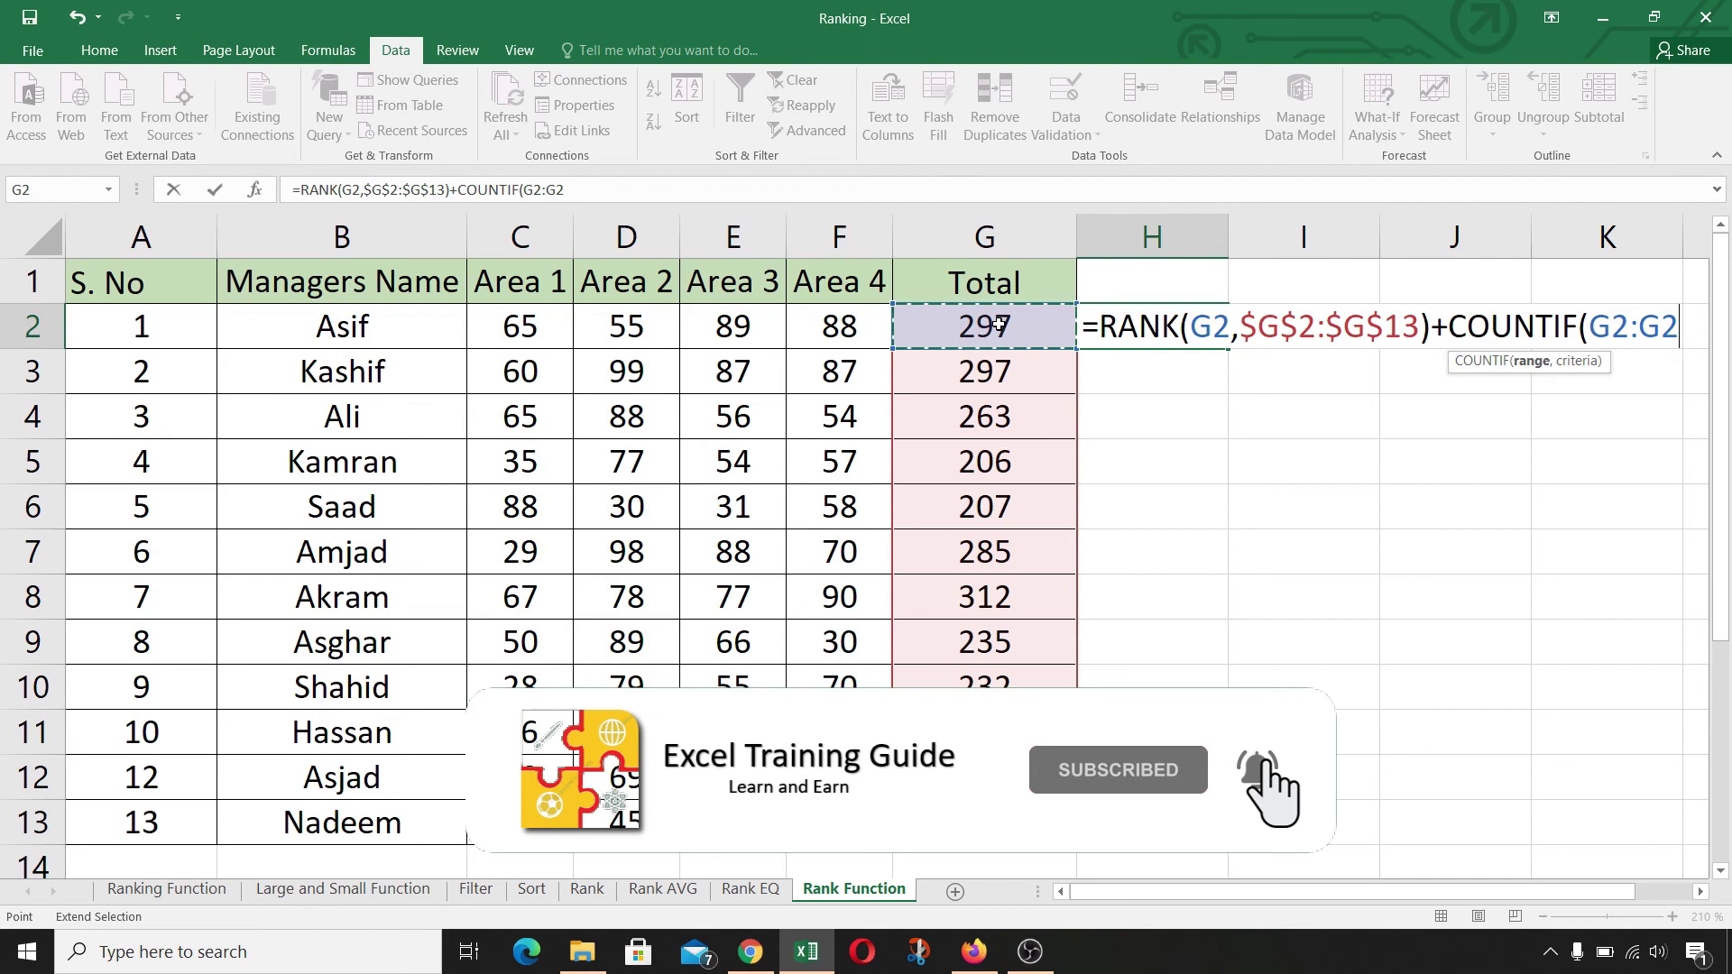
type(",")
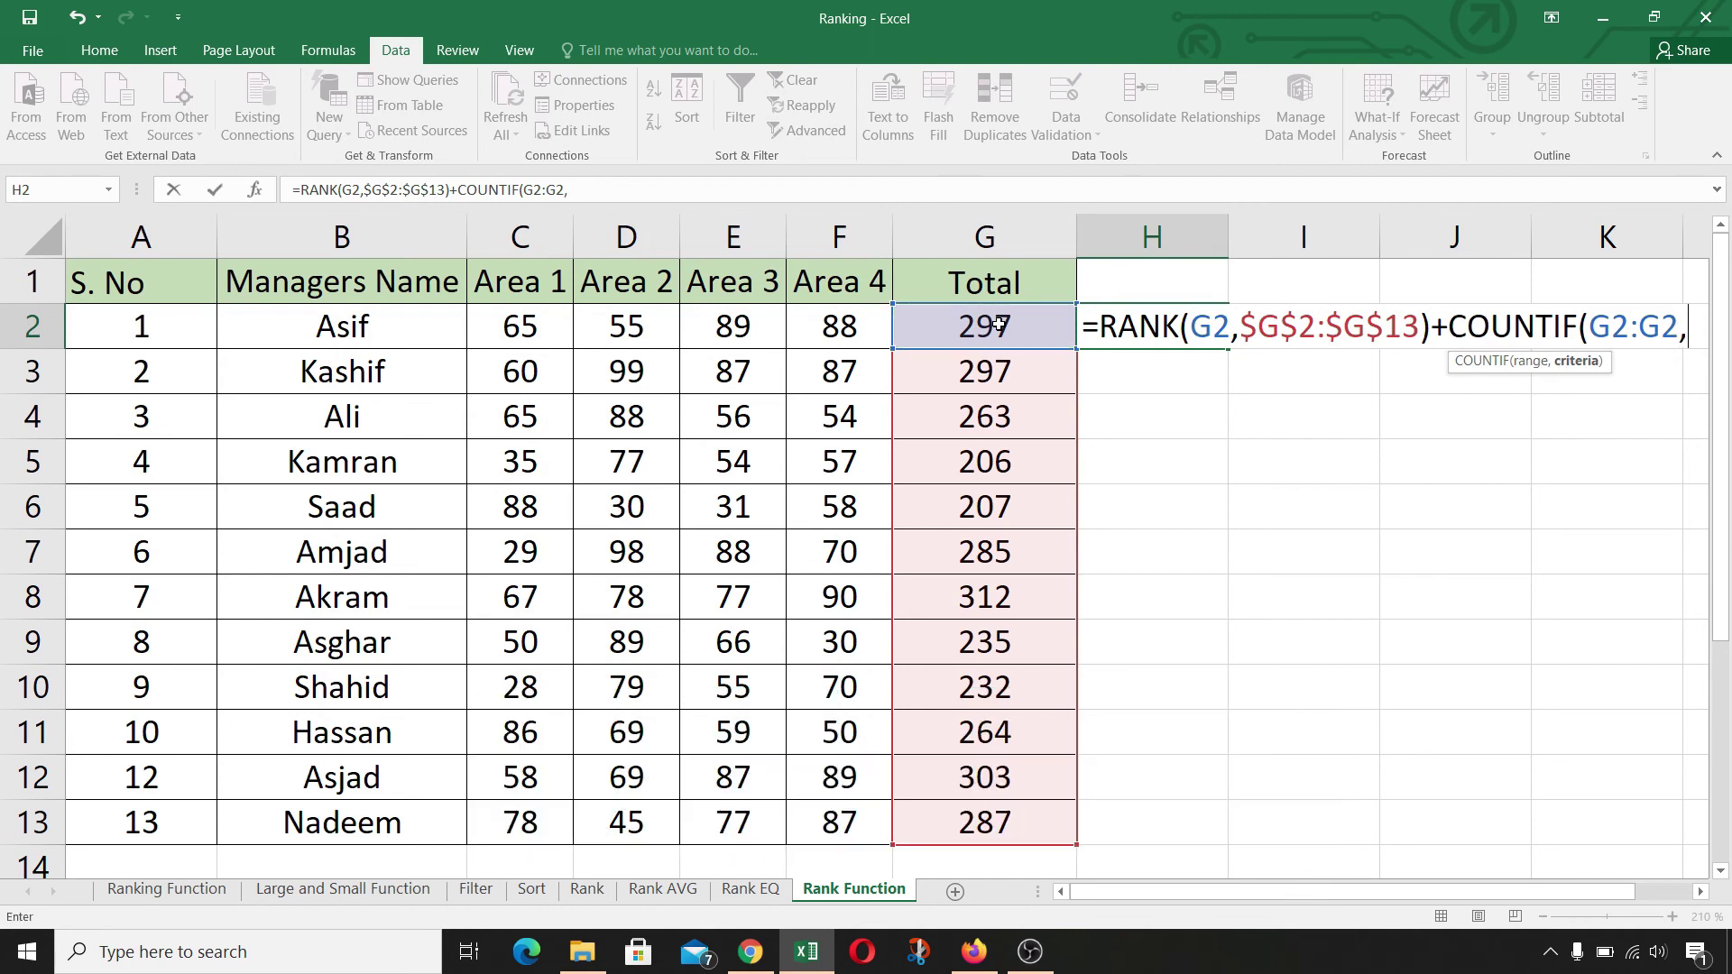
left_click(998, 323)
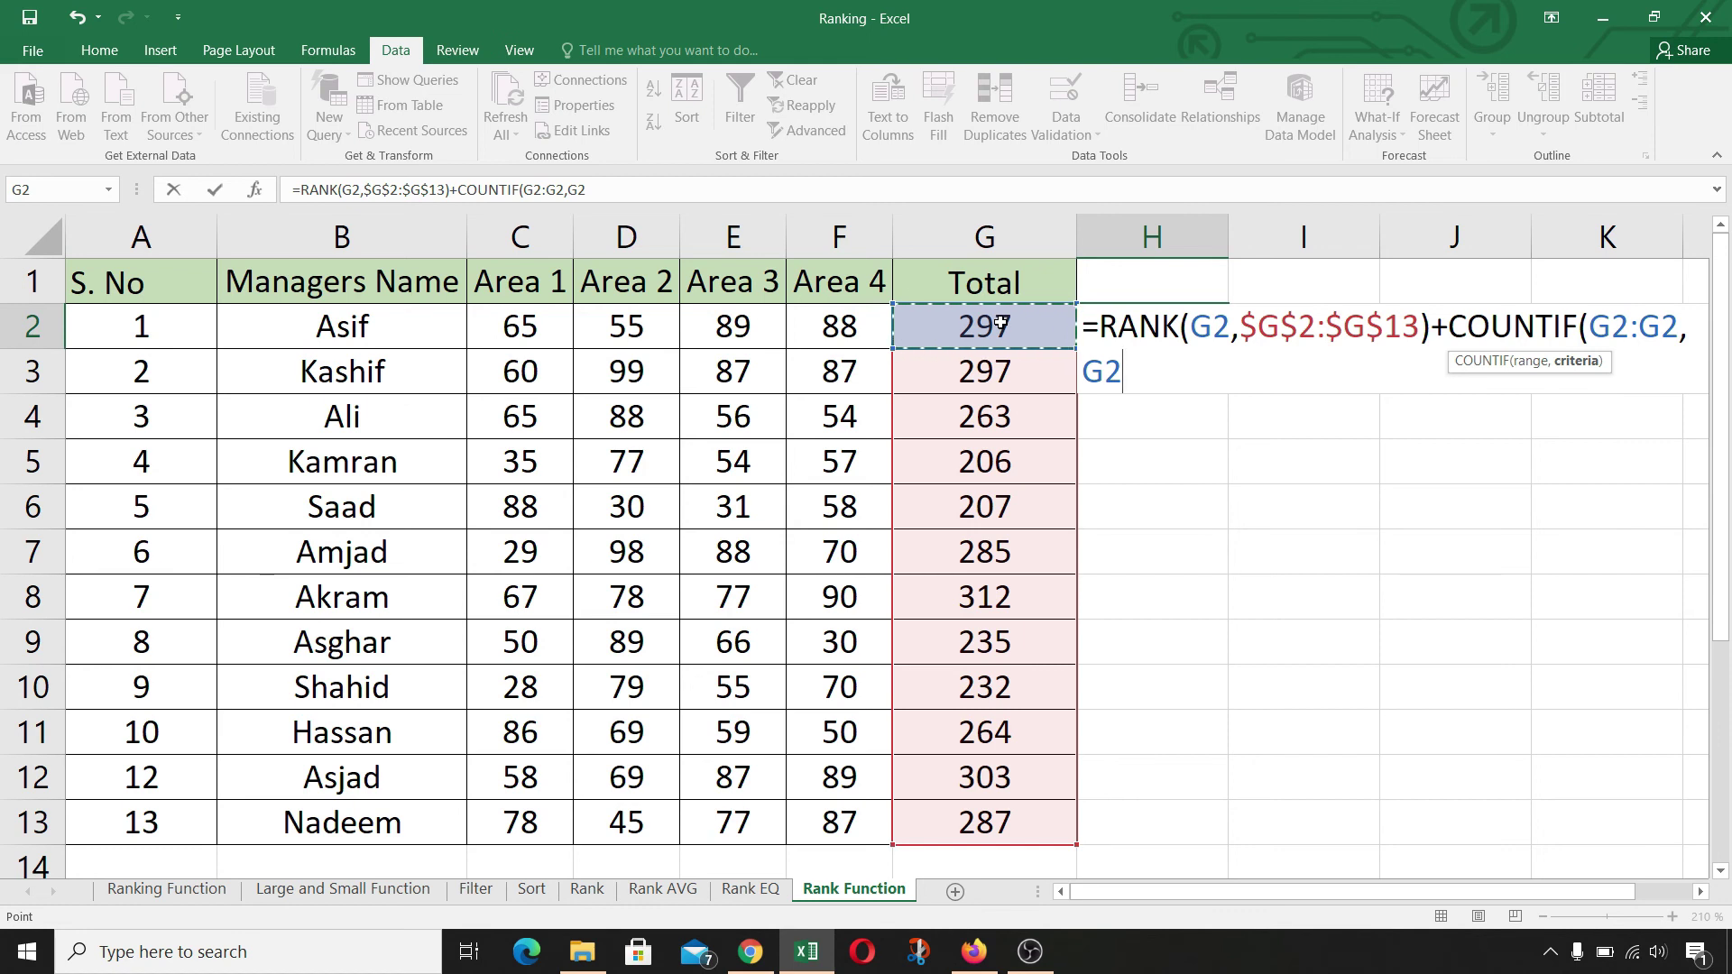
type(")")
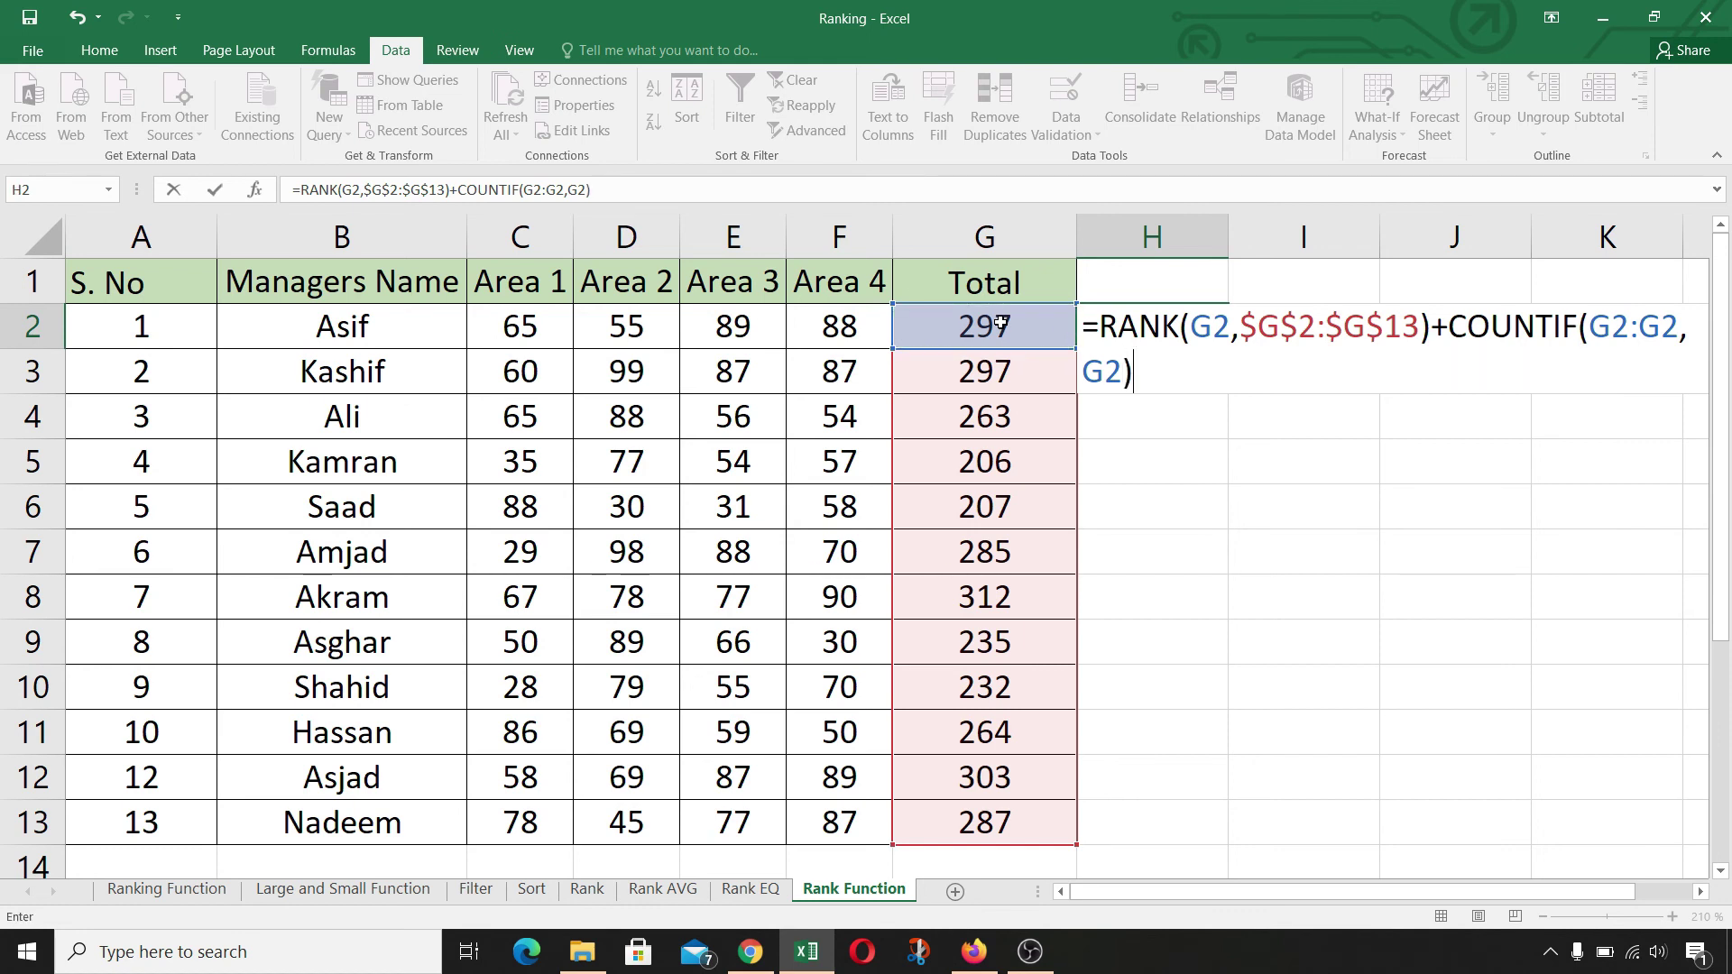
type("-1")
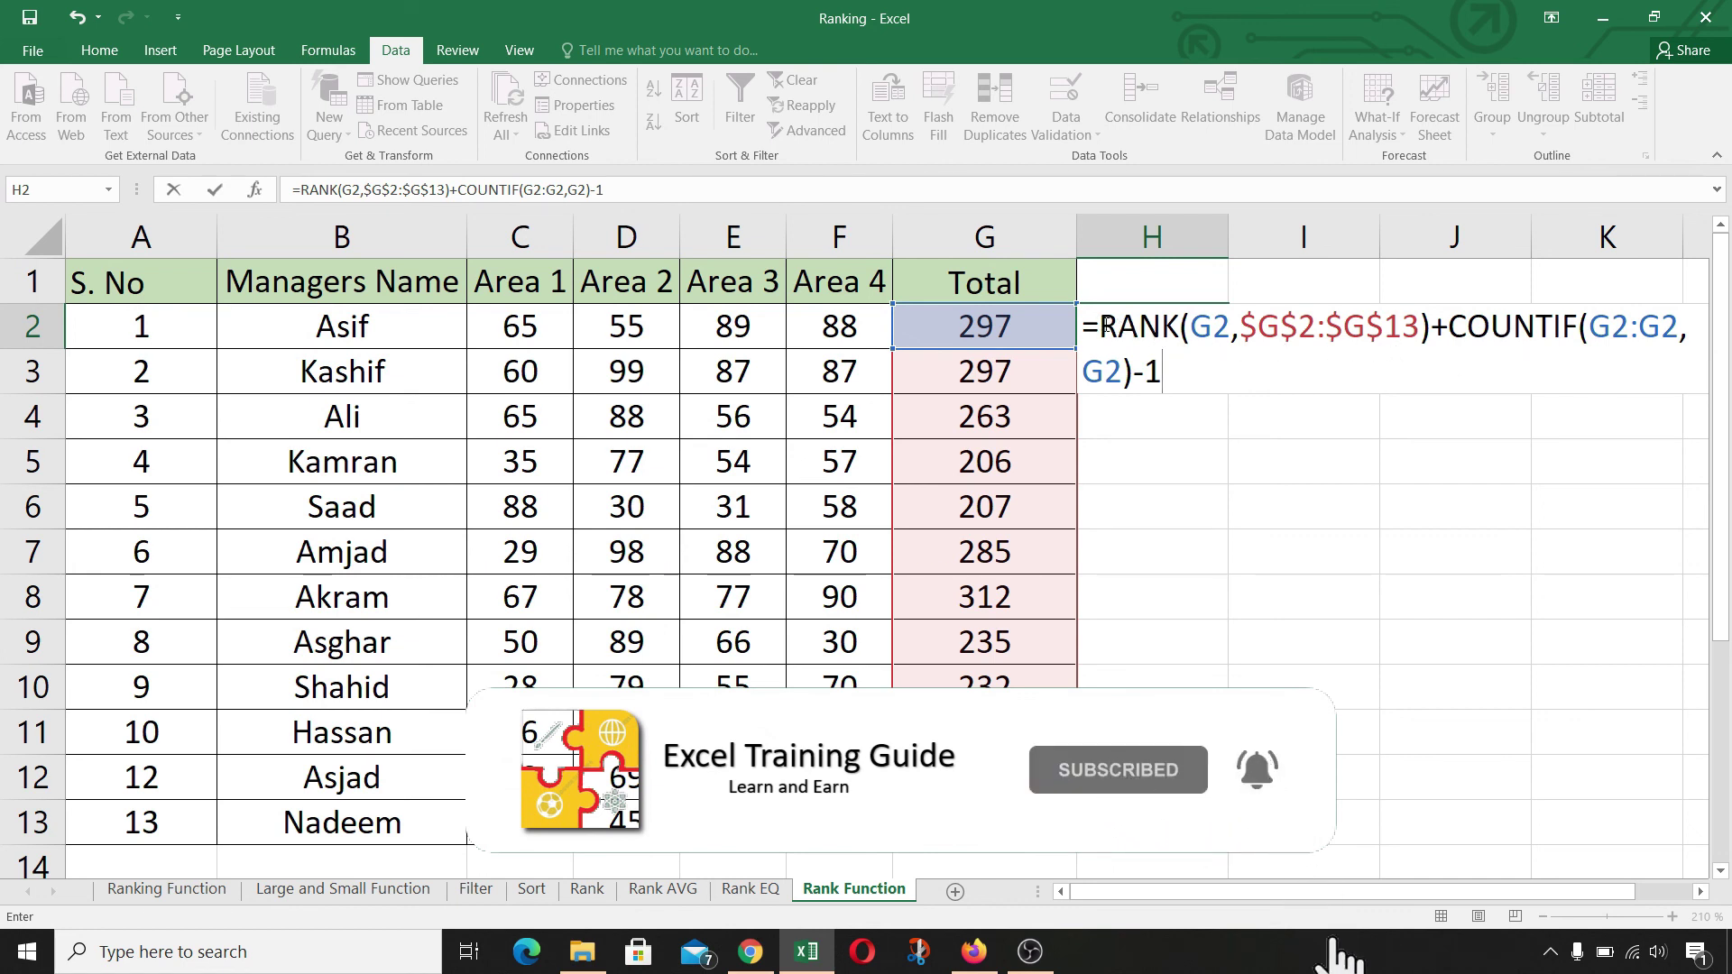
Examine the H2 formula part by part: the RANK arguments, the COUNTIF range $G$2:G2, its criteria G2, and the final -1
left_click(1212, 327)
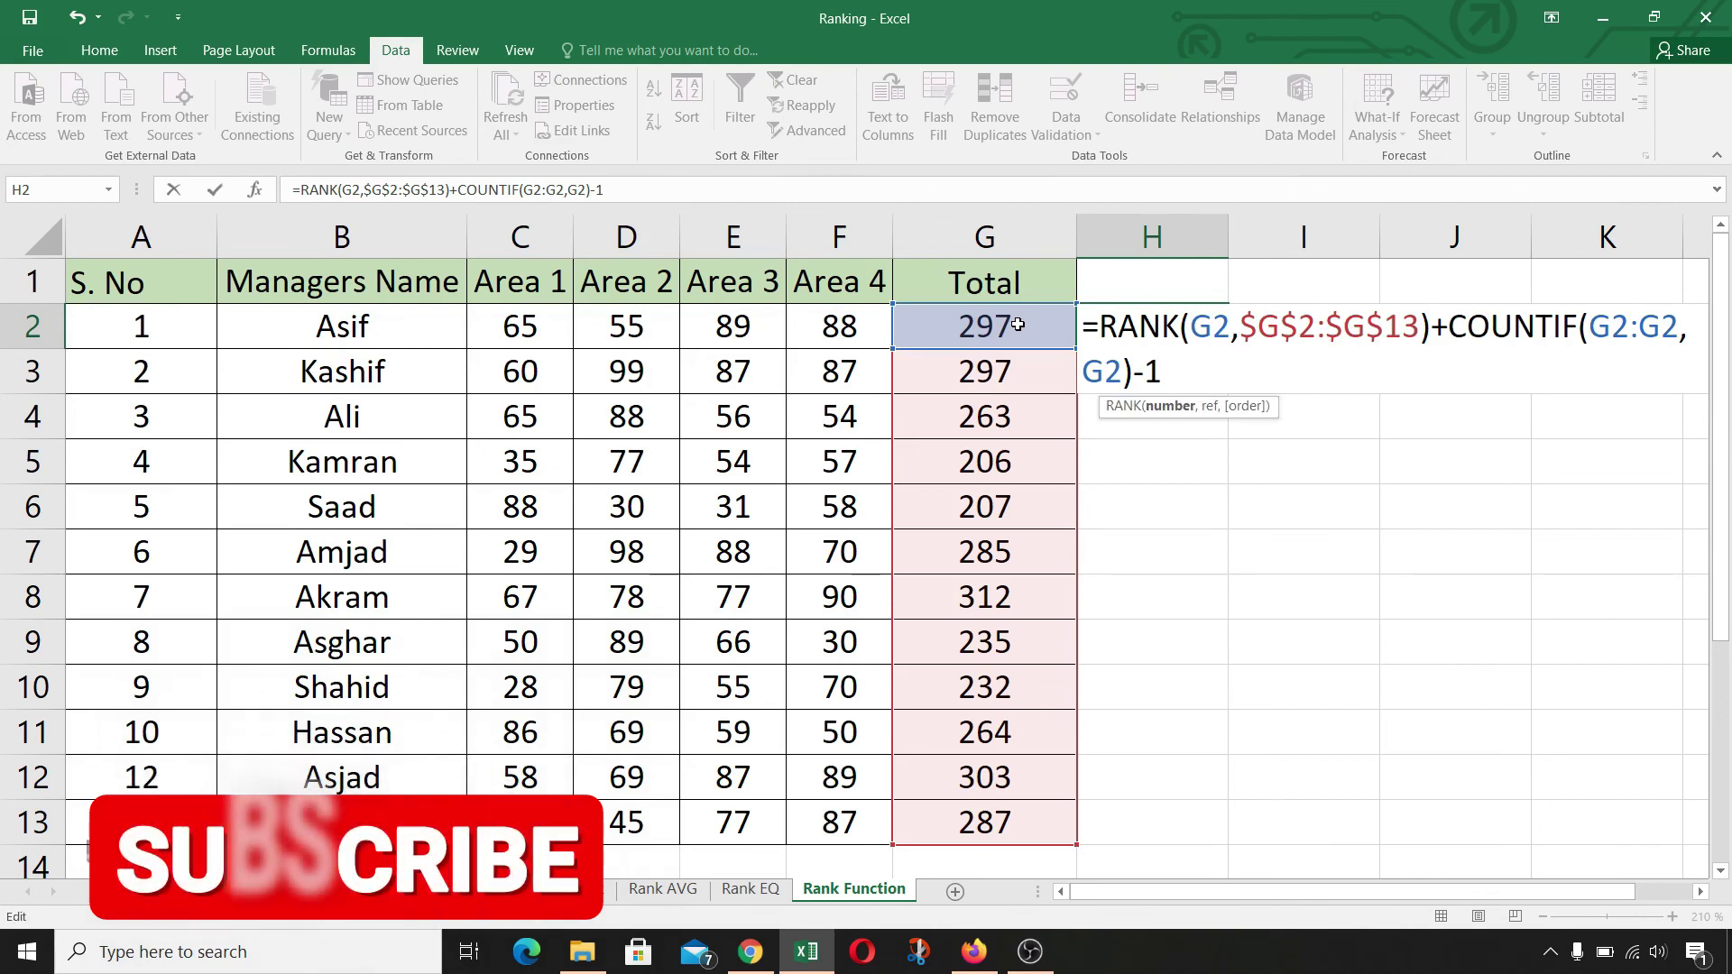
left_click(1304, 333)
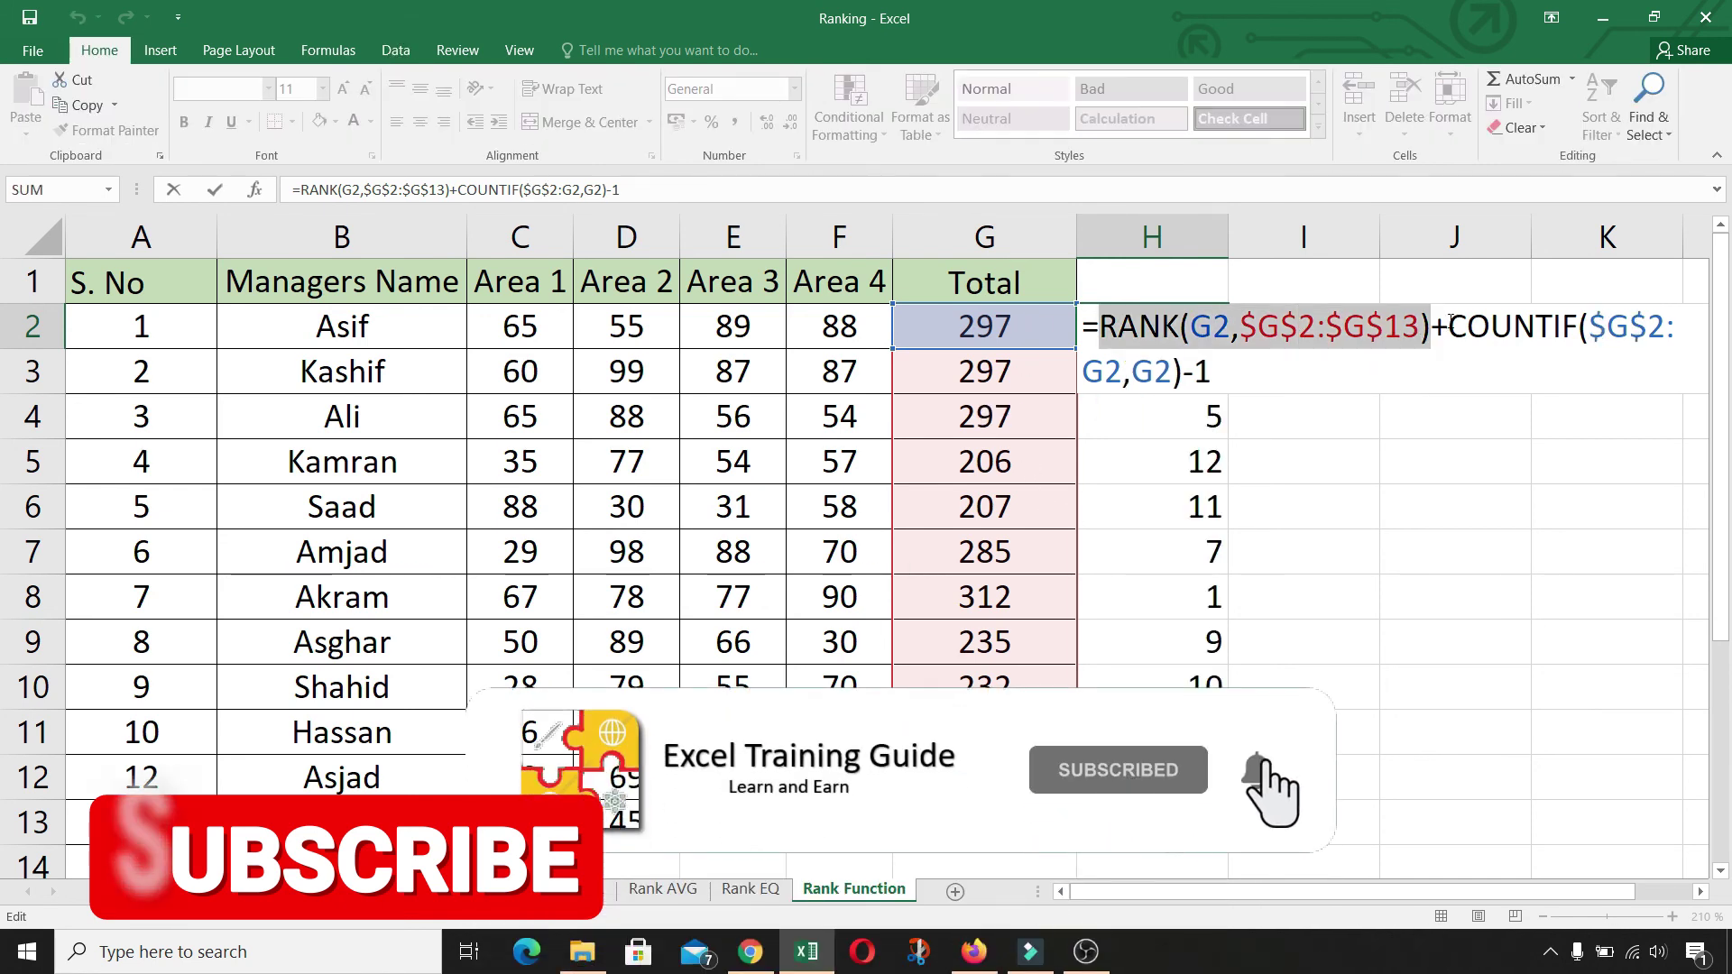
left_click_drag(1450, 322, 1578, 334)
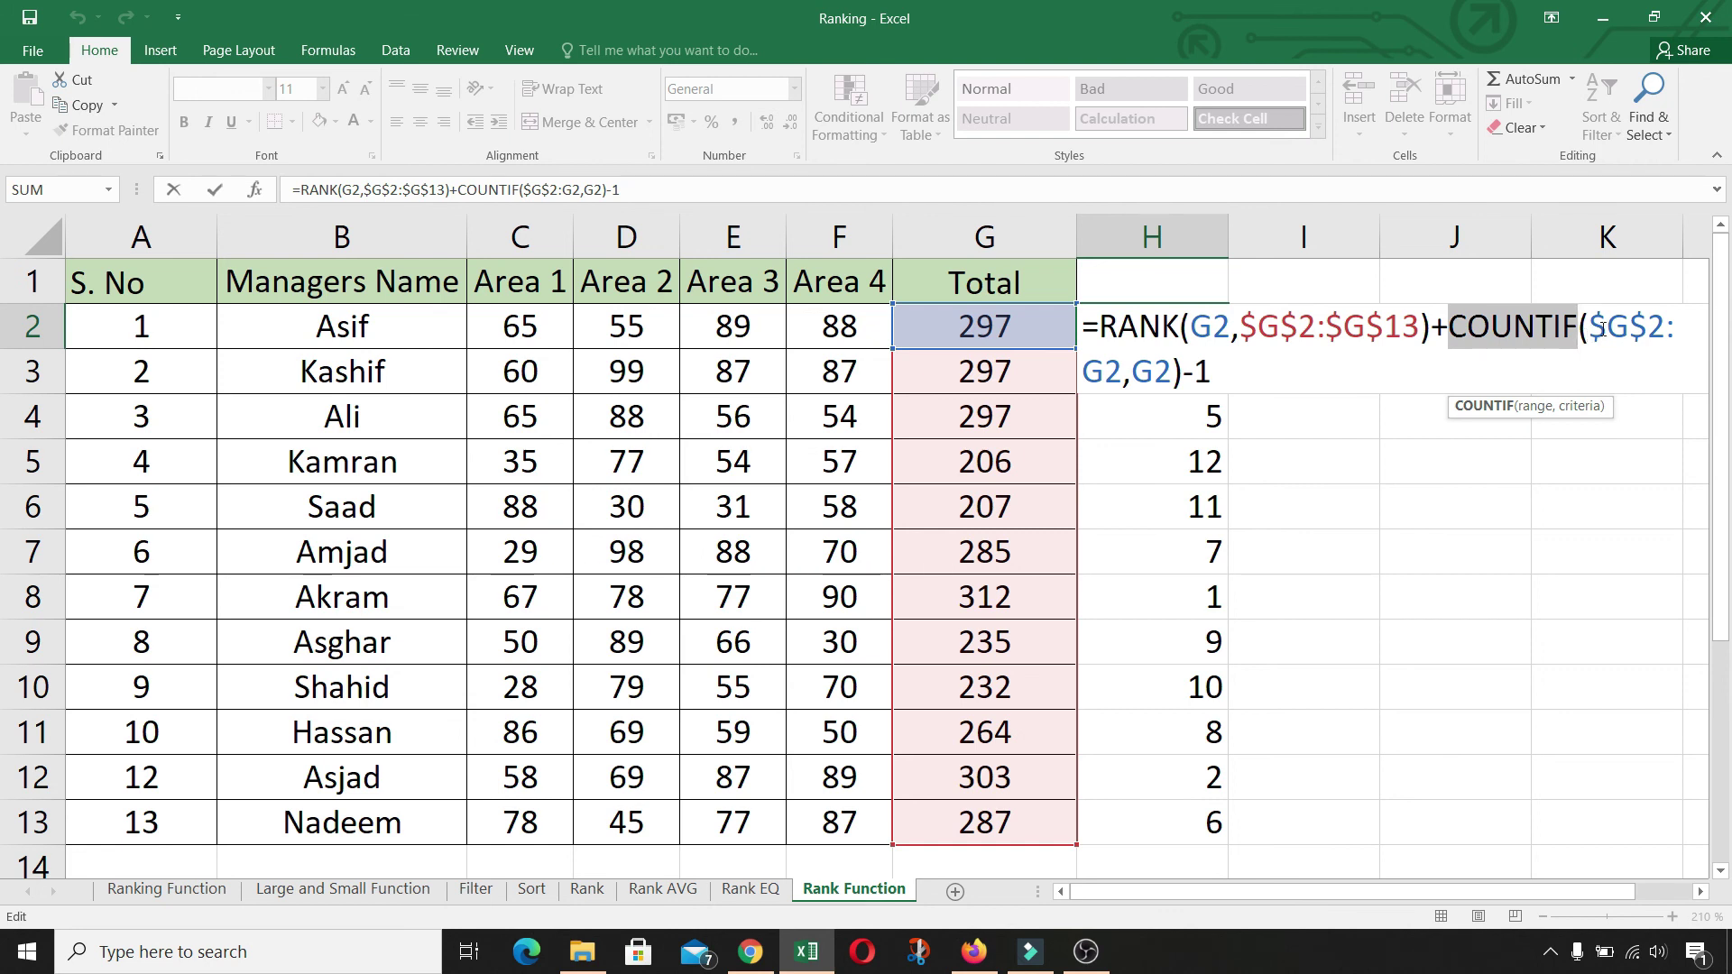
left_click_drag(1590, 327, 1665, 327)
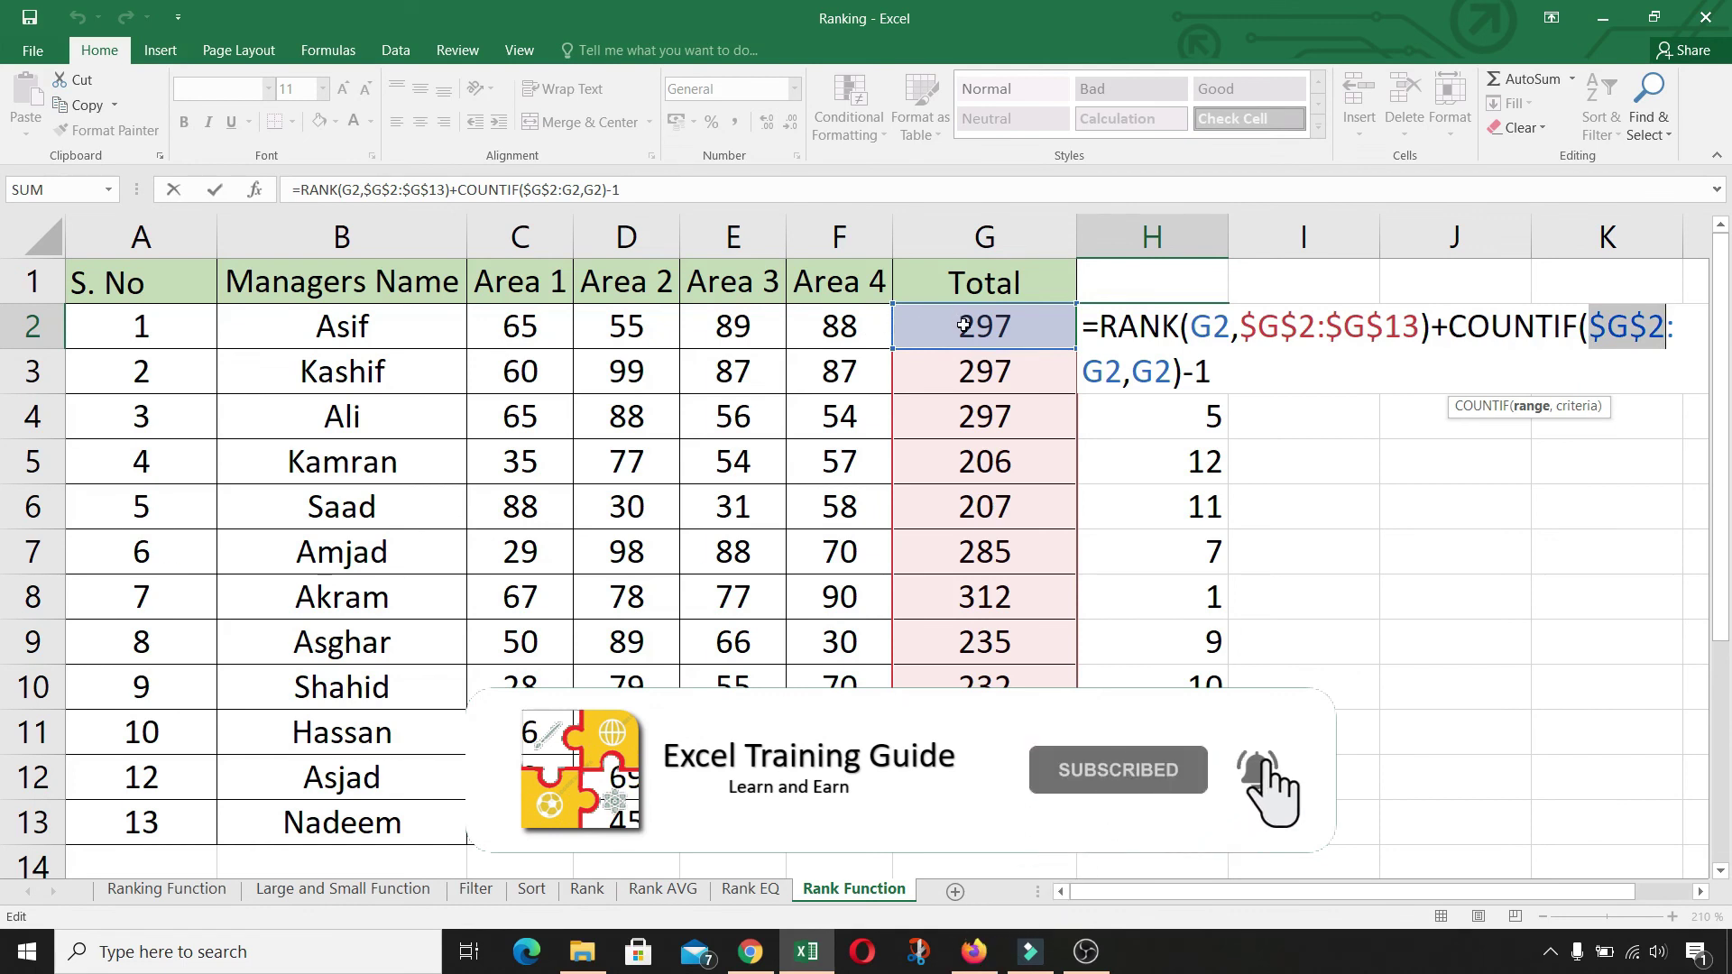
left_click_drag(1119, 373, 1084, 372)
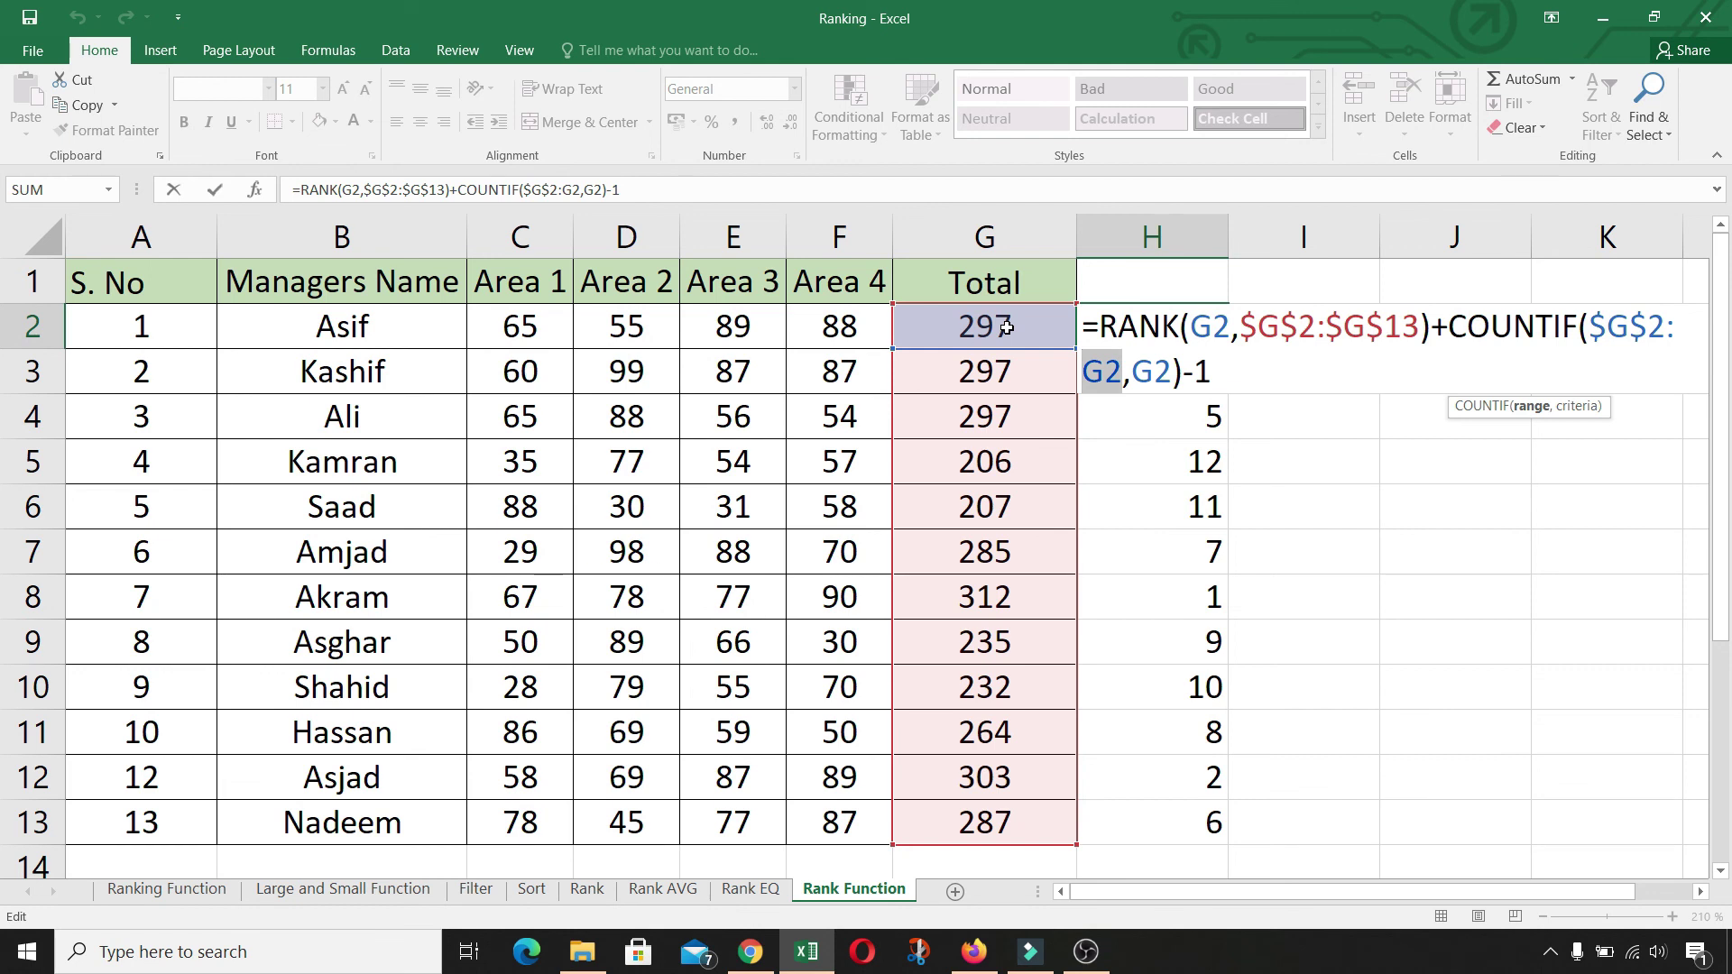
left_click_drag(1172, 373, 1131, 374)
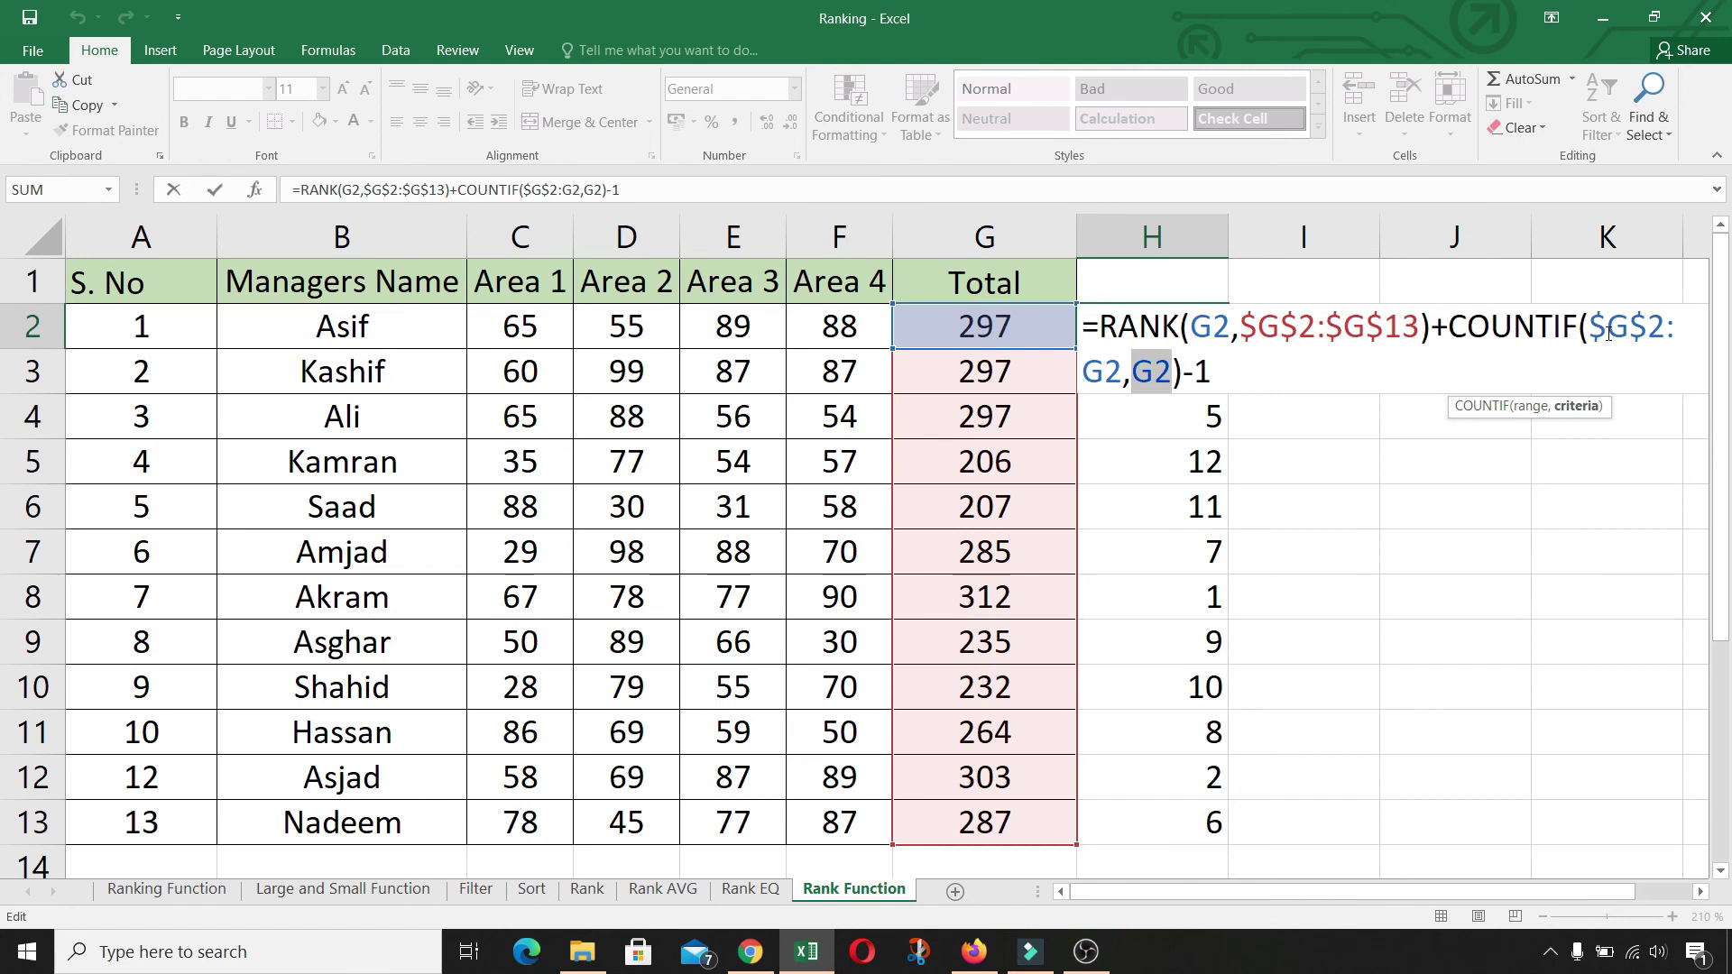
left_click(1023, 334)
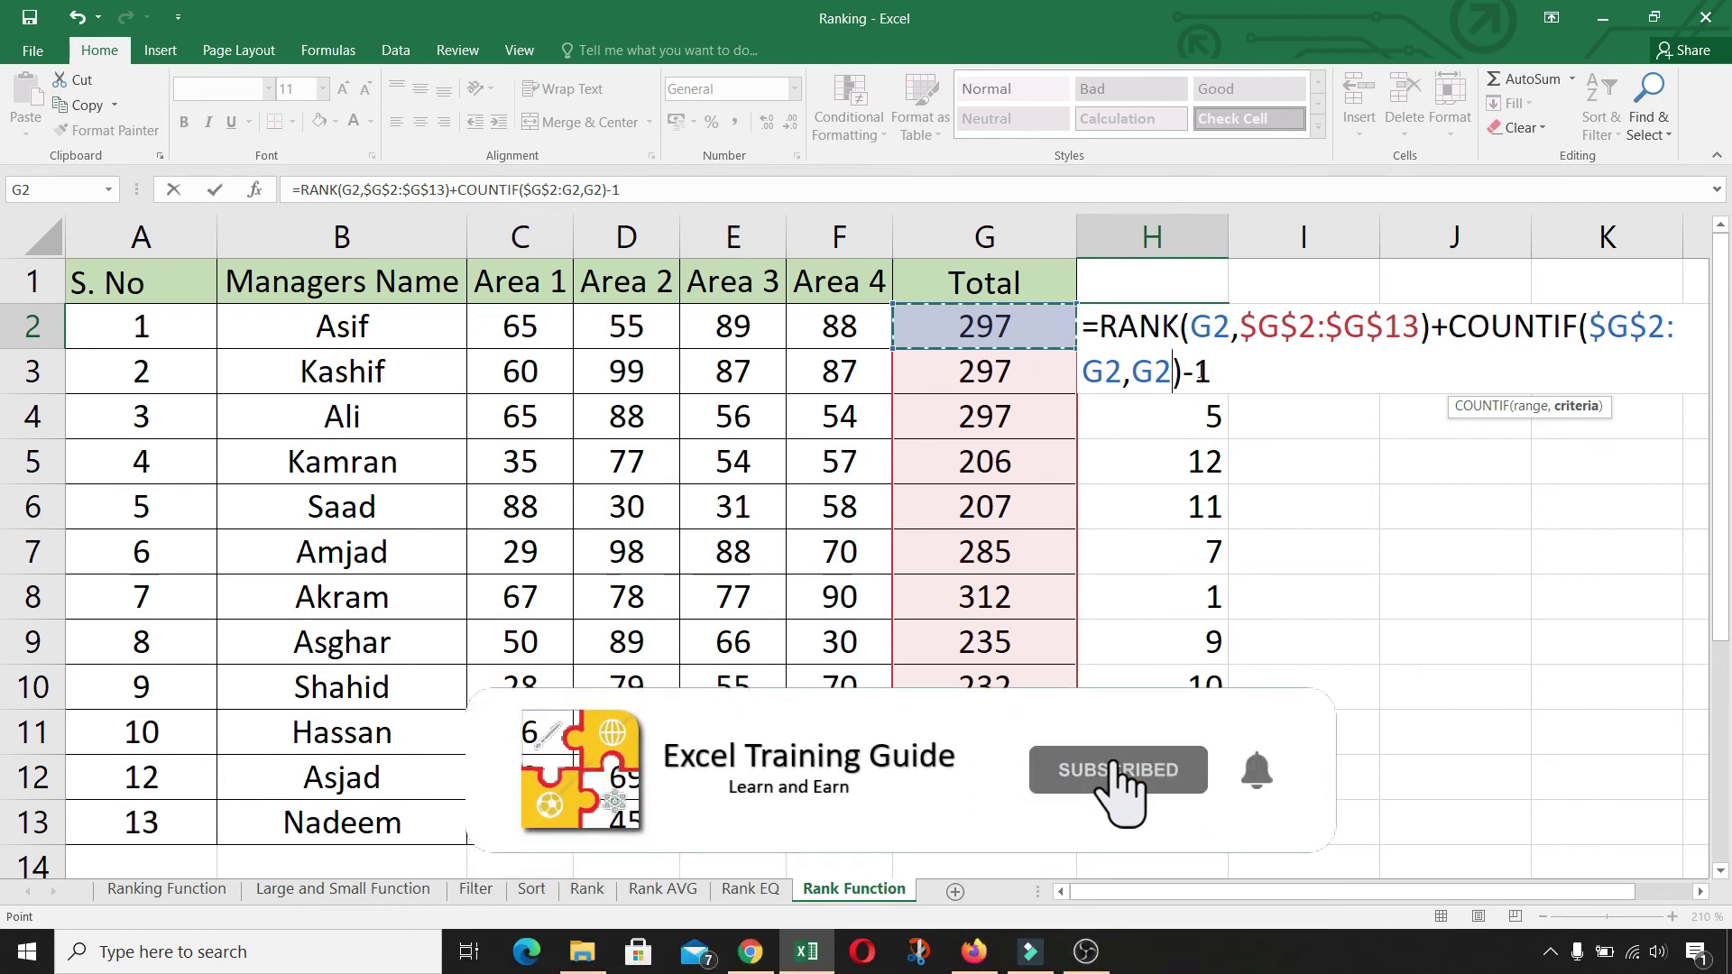
left_click_drag(1202, 370, 1184, 371)
left_click_drag(1107, 328, 1420, 329)
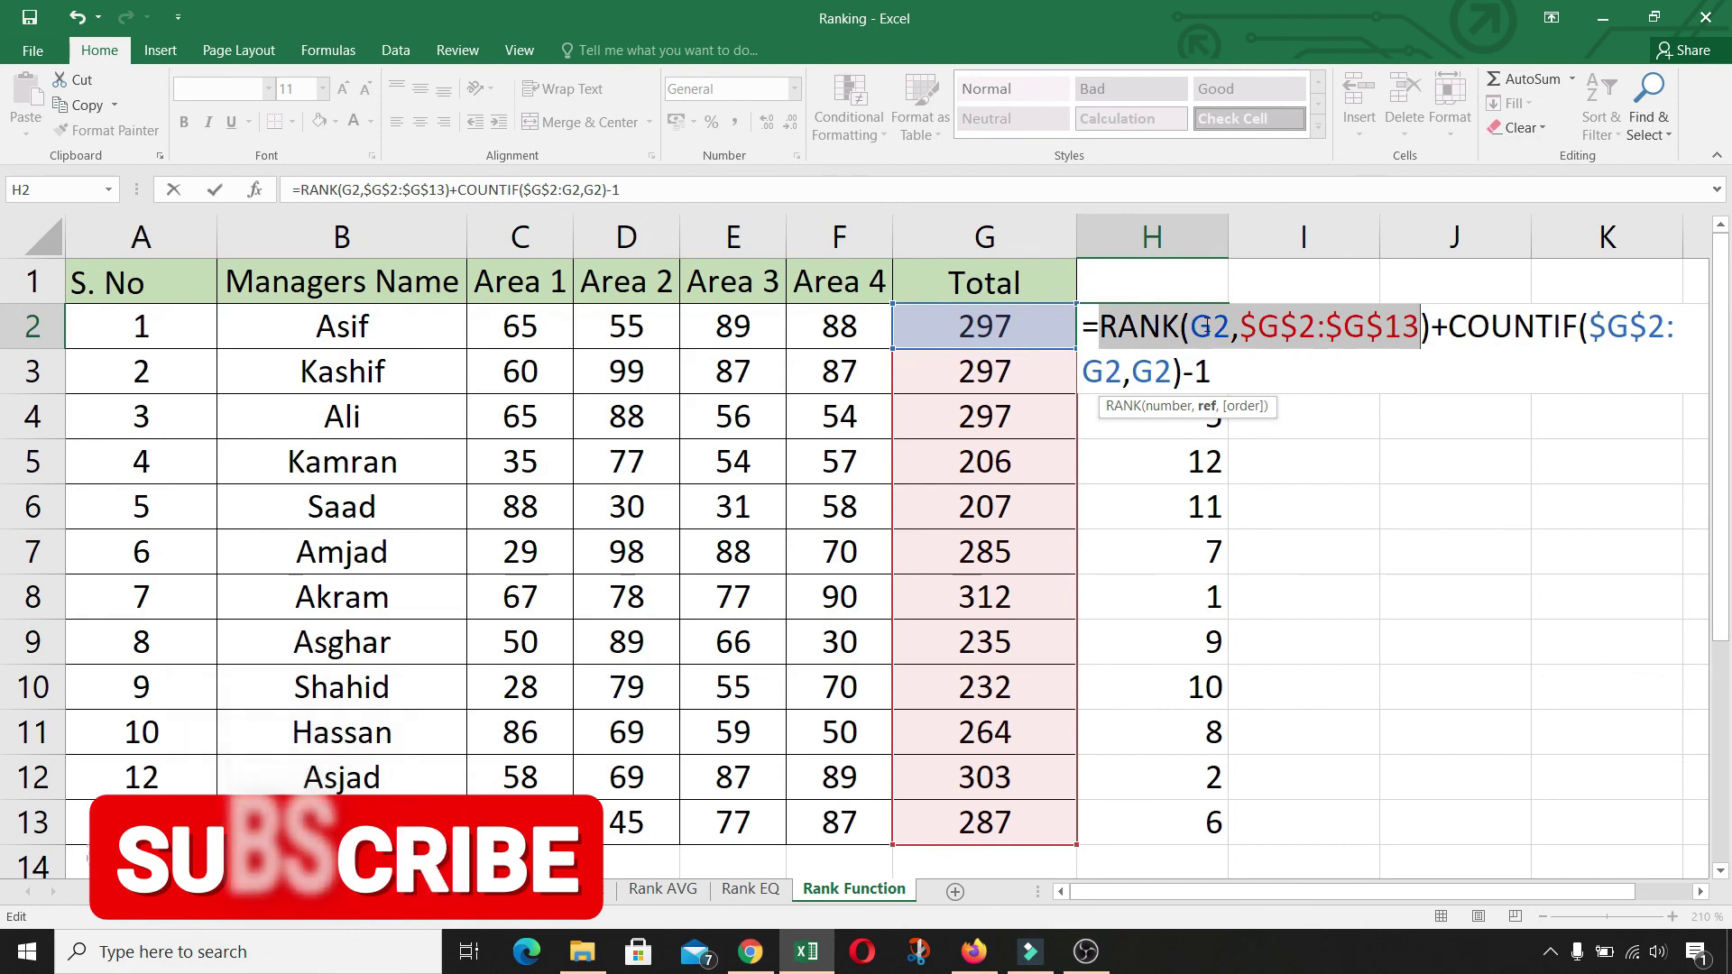
left_click_drag(1454, 330, 1647, 345)
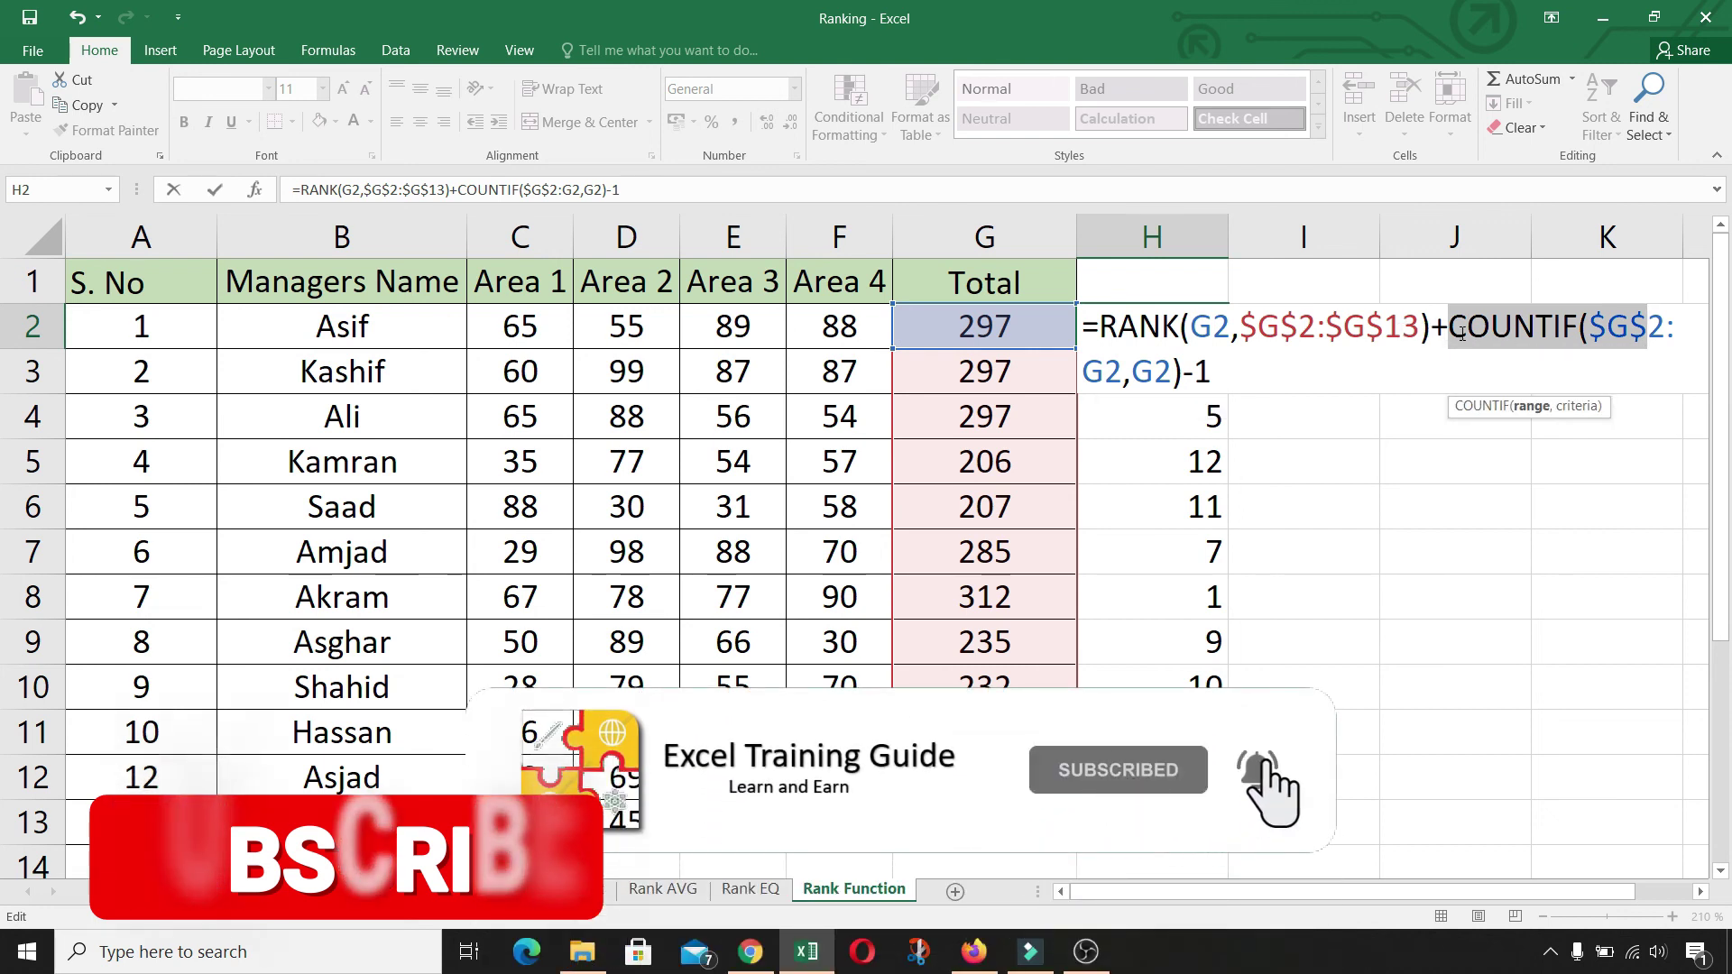
left_click(1223, 374)
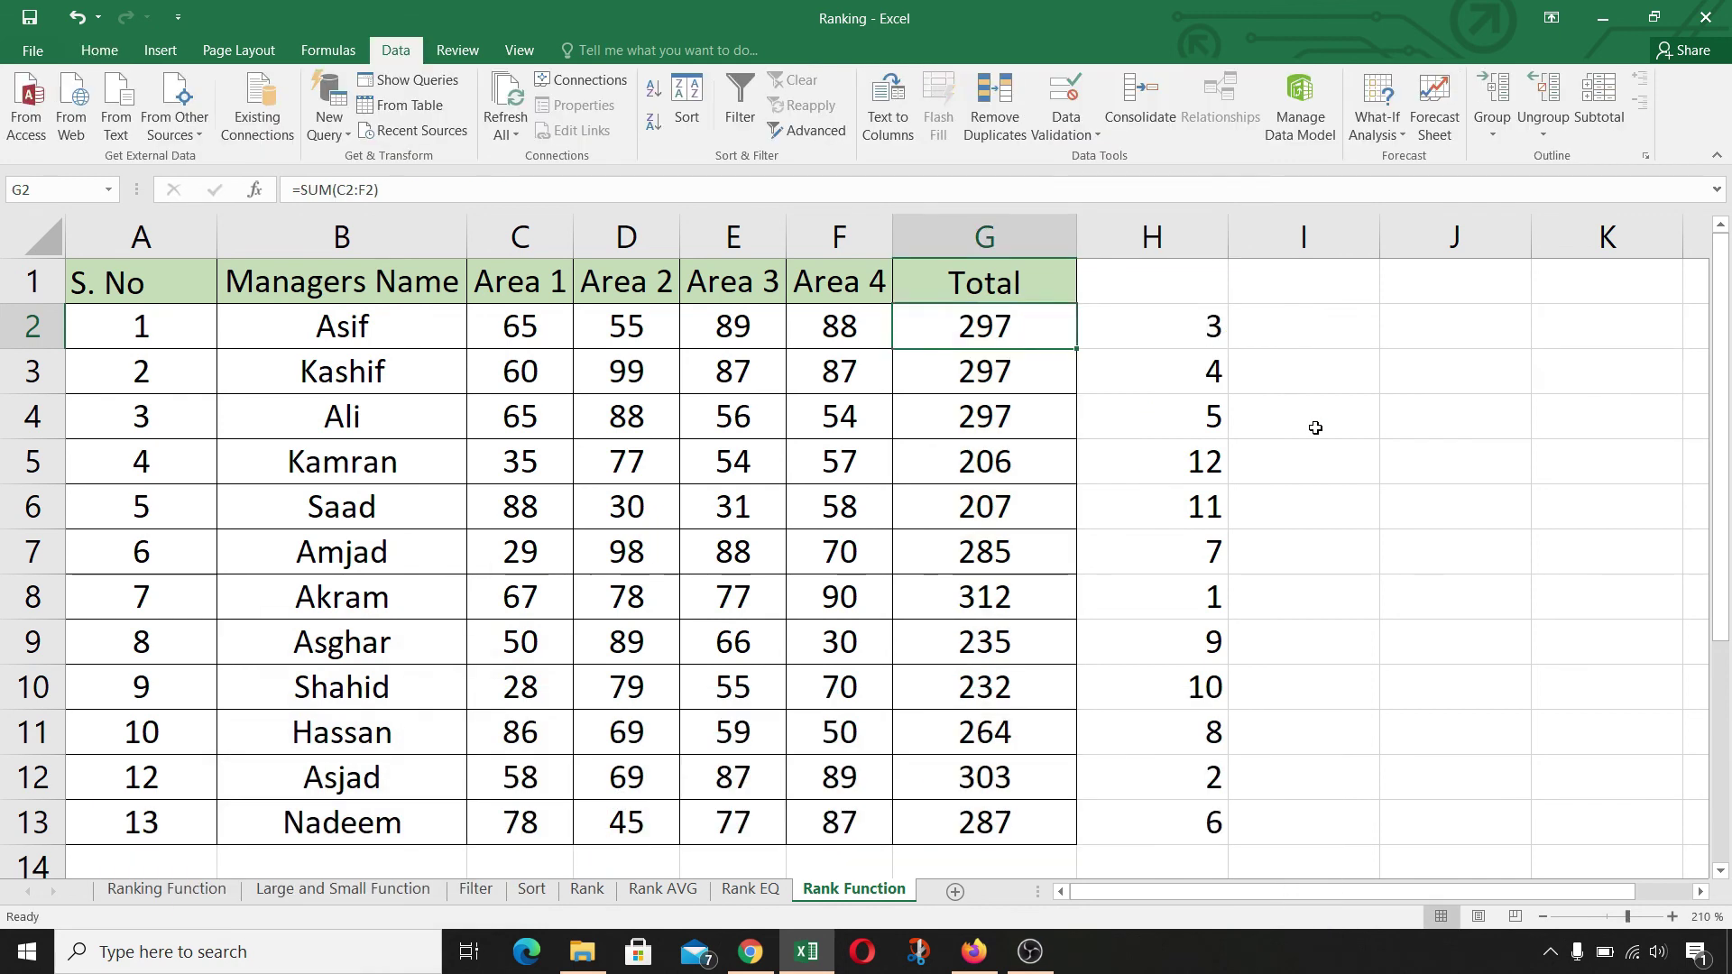
key("Down")
key("Down")
key("Down")
key("Down")
key("Down")
key("Down")
key("Down")
key("Down")
key("Down")
key("Down")
key("Down")
key("Down")
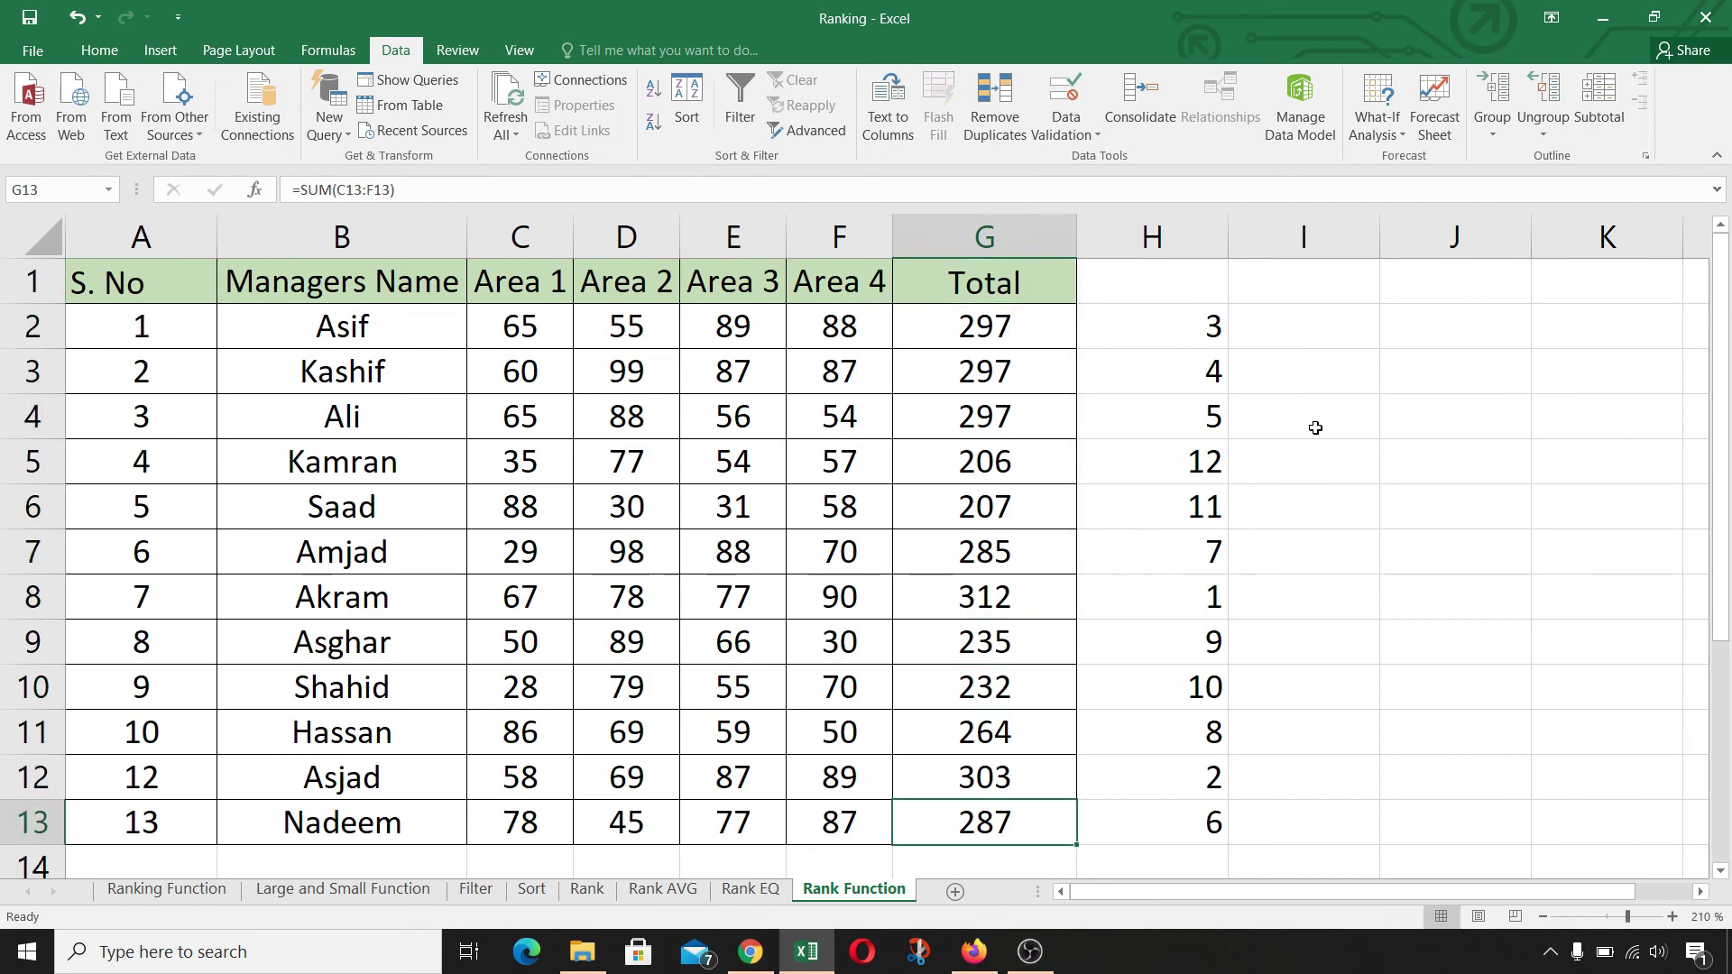
key("Left")
key("Up")
key("Up")
key("Up")
key("Up")
key("Up")
key("Up")
key("Up")
key("Up")
key("Up")
key("Up")
key("Up")
key("Up")
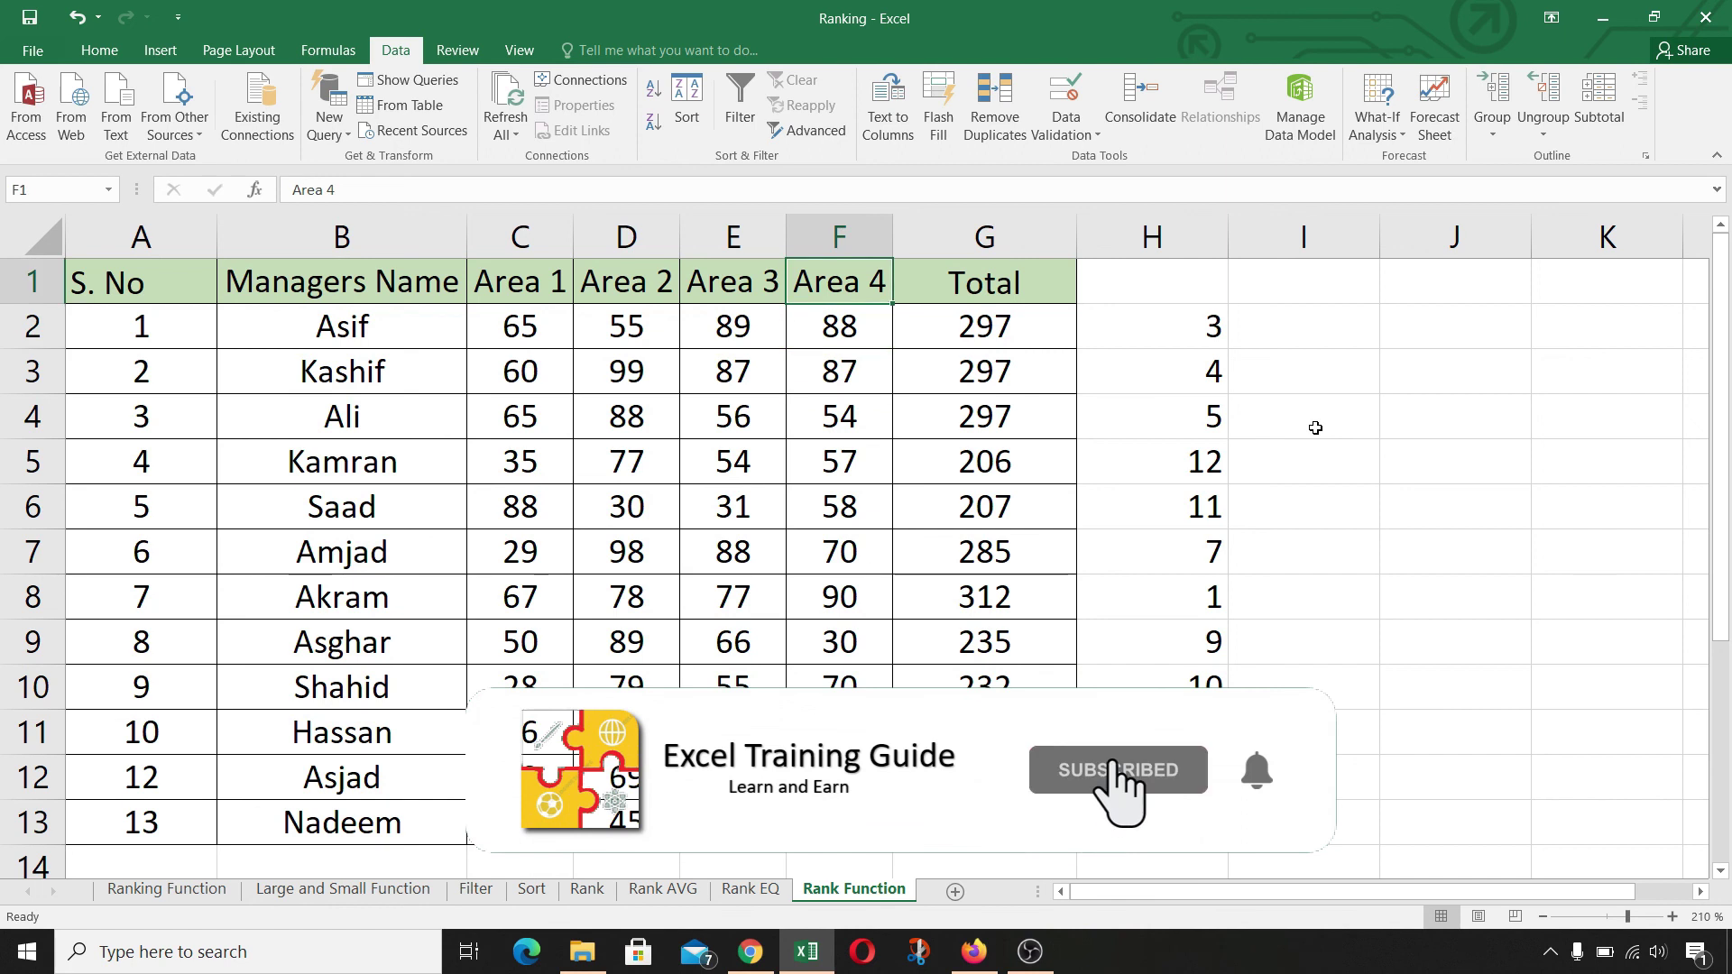
key("Left")
key("Left")
key("Left")
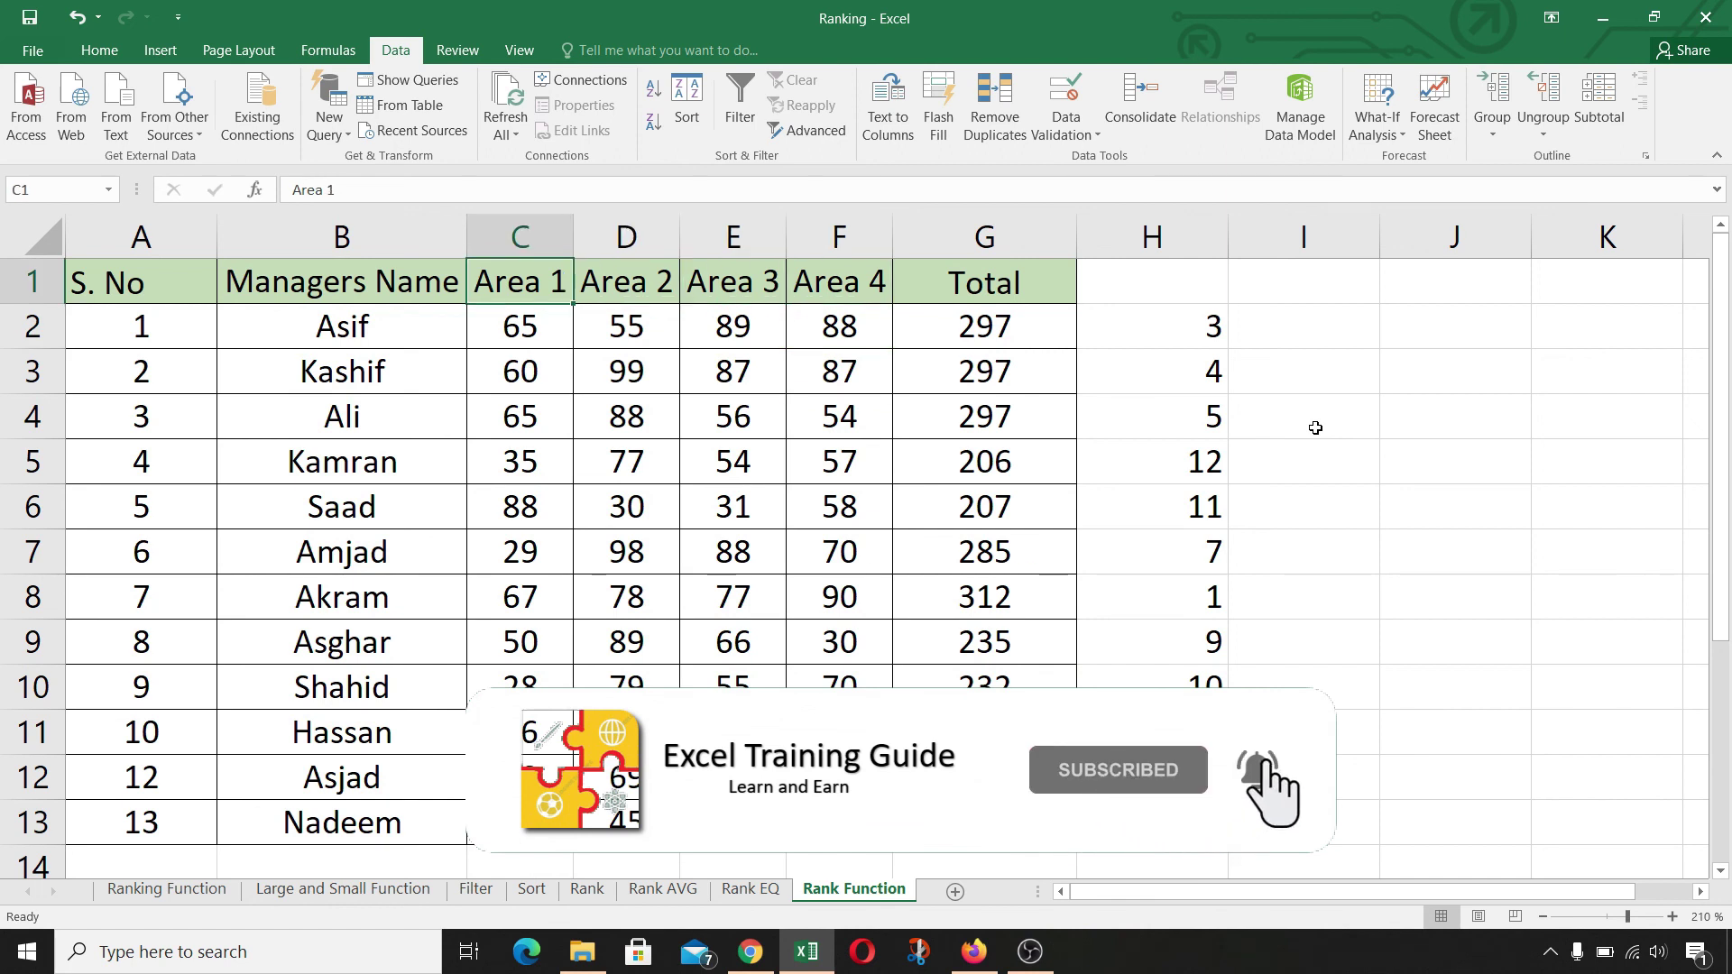